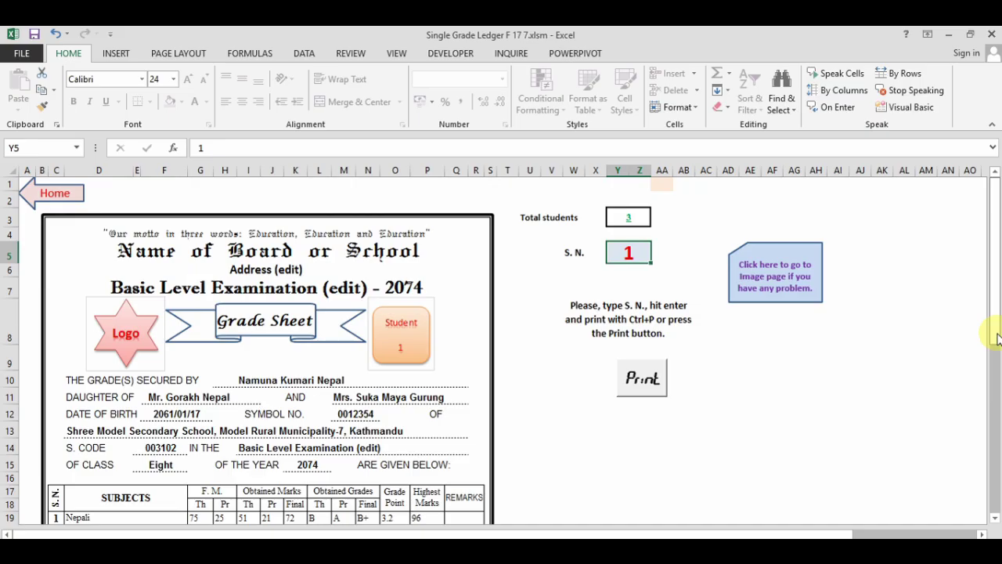
# Create a new Microsoft Excel Worksheet file on the desktop, keeping its default name
pyautogui.moveTo(994, 331); pyautogui.dragTo(997, 437)
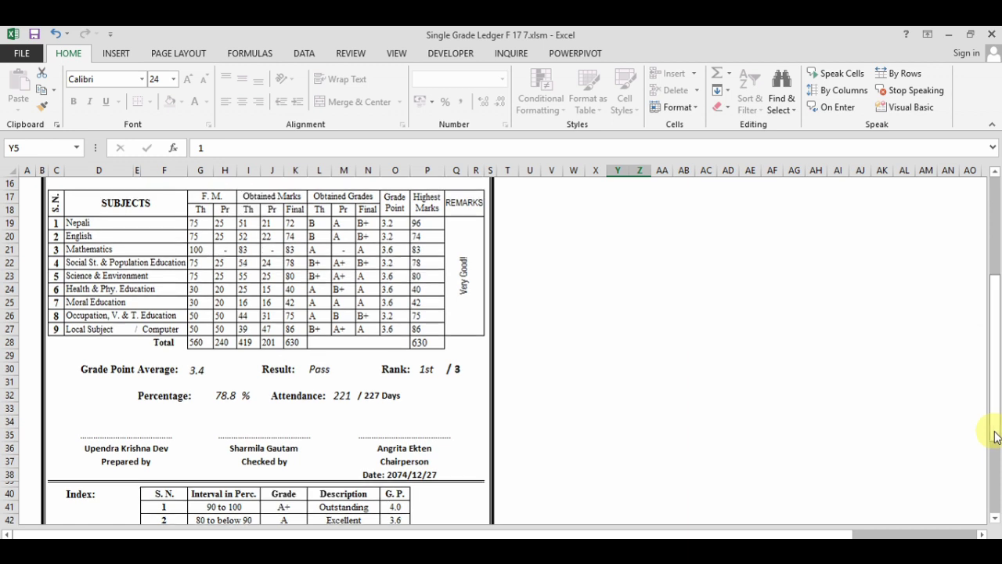
pyautogui.moveTo(996, 437); pyautogui.dragTo(996, 497)
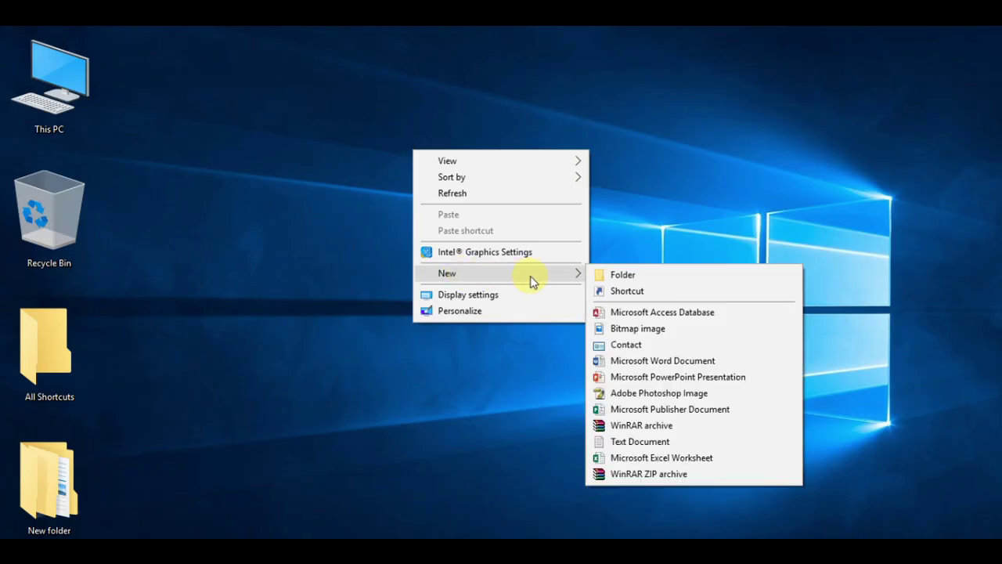
pyautogui.click(628, 455)
pyautogui.press('Return')
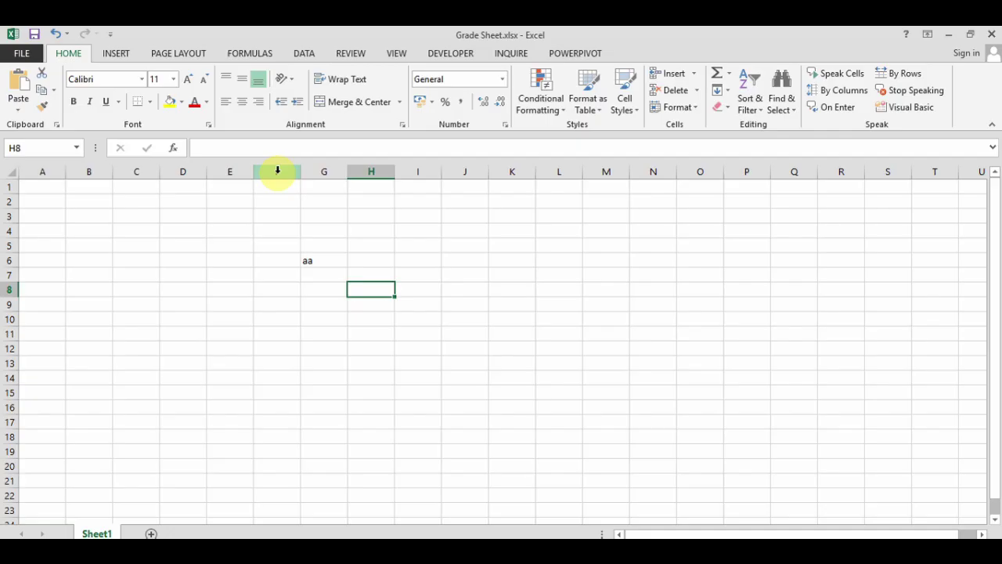
# Insert a blank column at F, then delete that inserted column again
pyautogui.rightClick(277, 172)
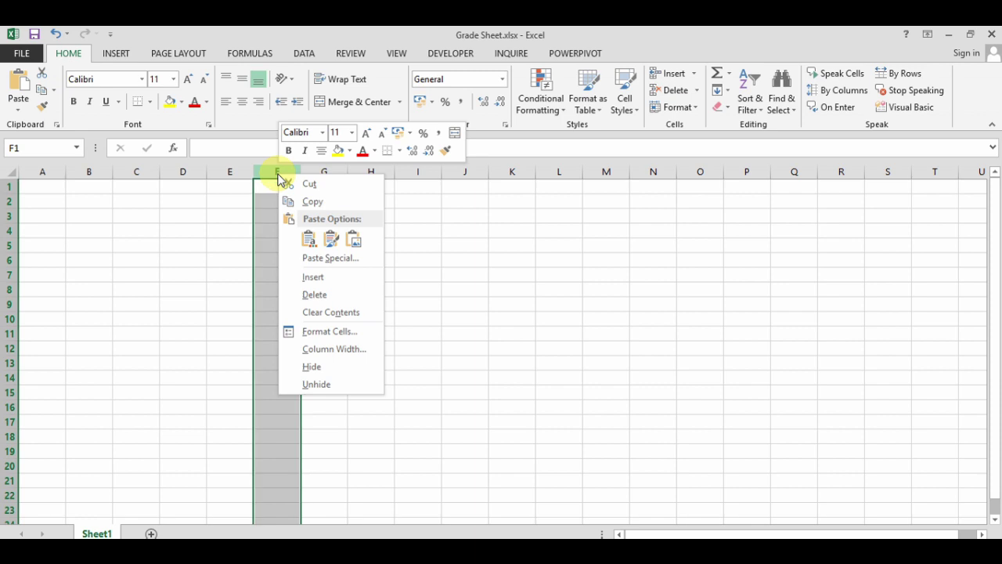
pyautogui.click(312, 278)
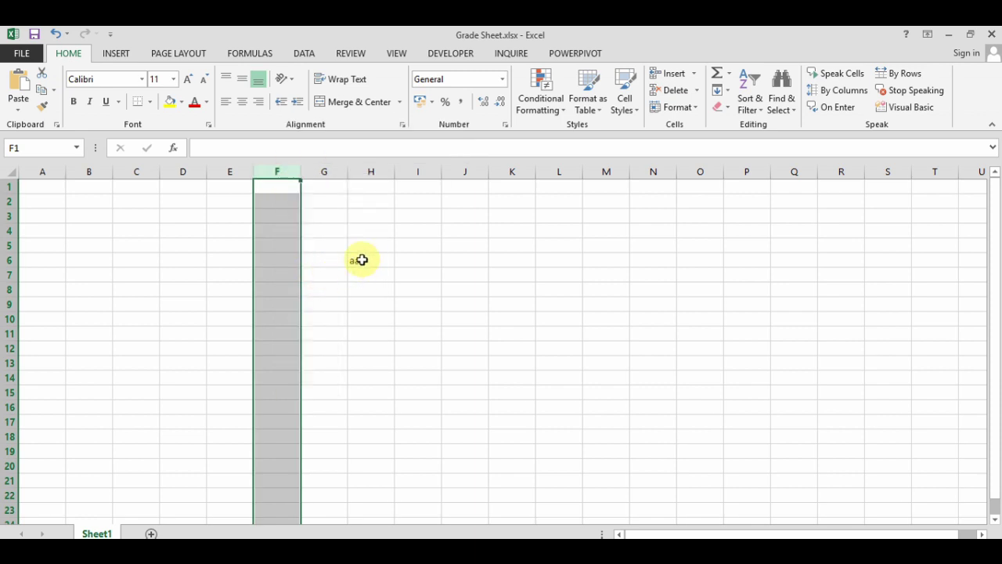
pyautogui.rightClick(286, 174)
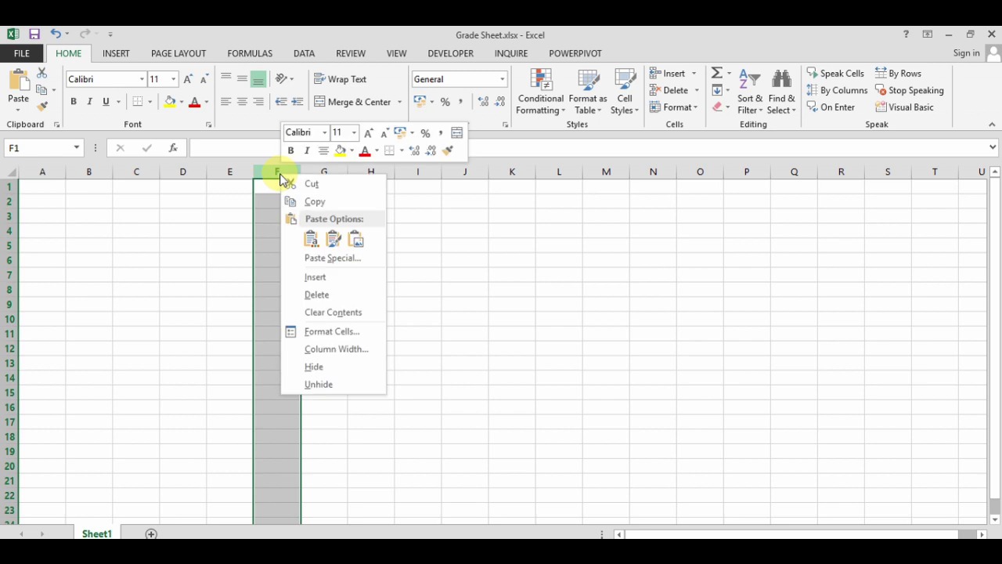
pyautogui.click(314, 295)
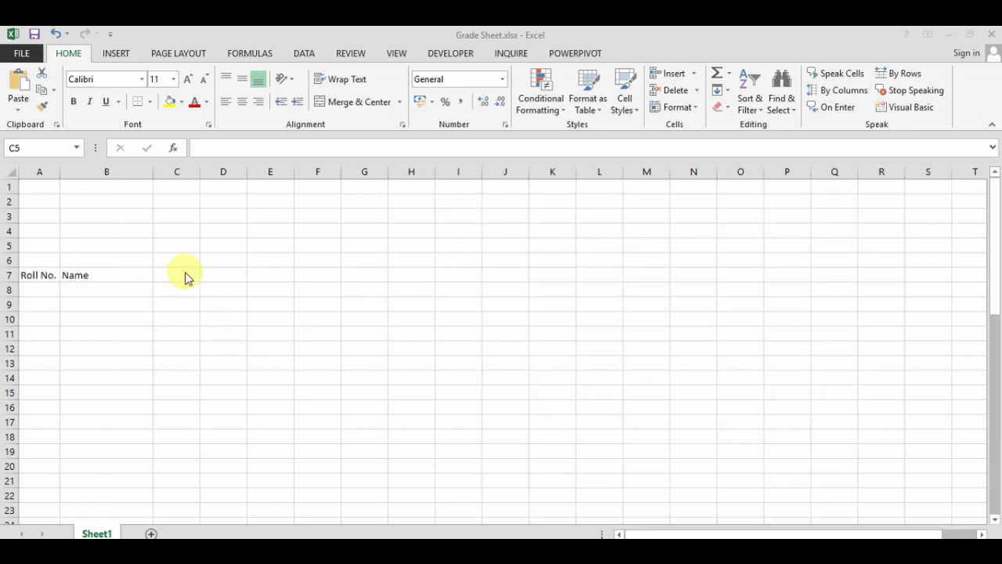
# Merge and center C5:I5 and title it 'Subject 1'
pyautogui.click(174, 243)
pyautogui.moveTo(173, 244); pyautogui.dragTo(465, 243)
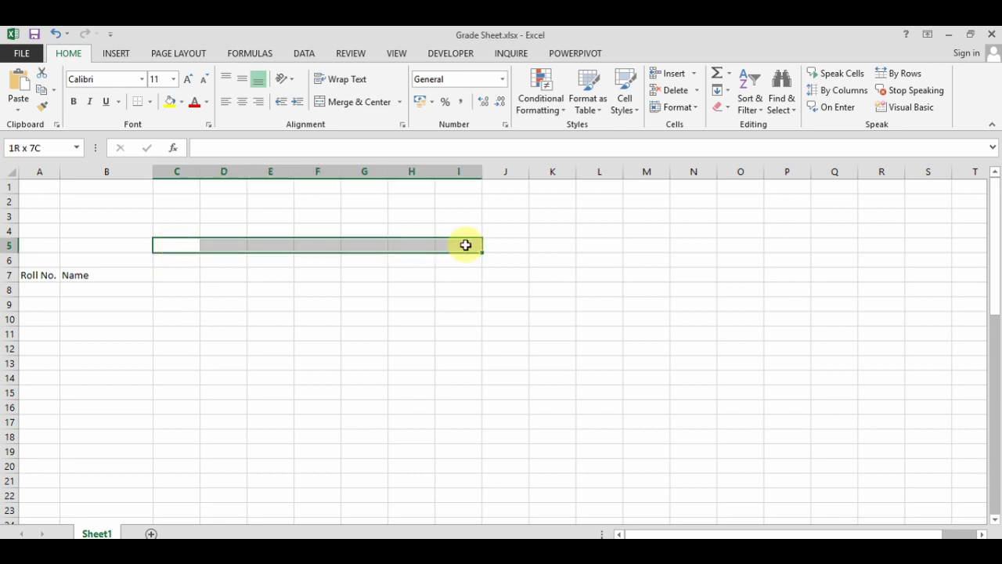
pyautogui.click(338, 101)
pyautogui.write('Subjec')
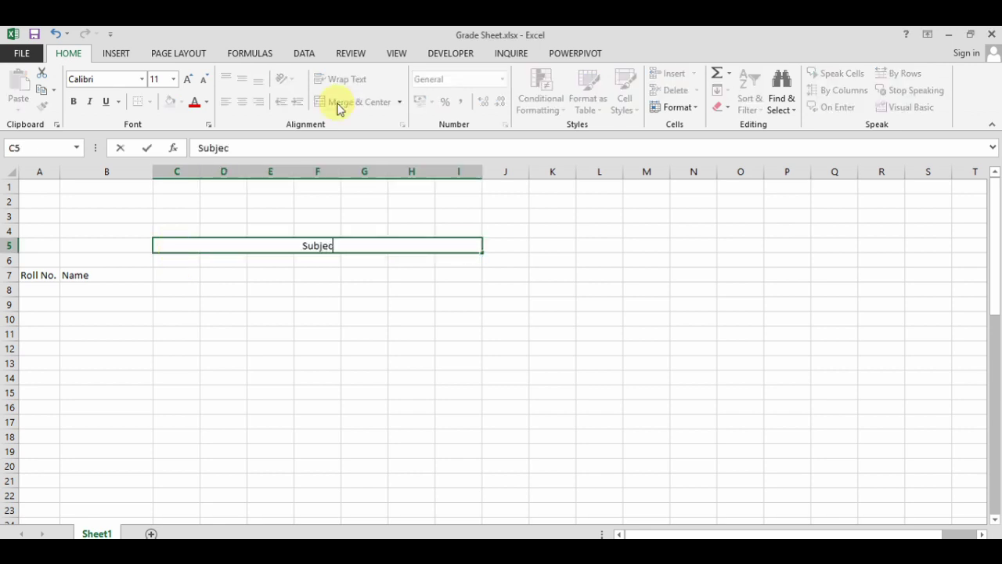
pyautogui.write('t 1')
pyautogui.press('Return')
# Enter the headings Th, Grade, Pr, Grade, Total, Grade and Grade Point in C6:I6
pyautogui.write('Th')
pyautogui.press('Tab')
pyautogui.write('Grade')
pyautogui.press('Tab')
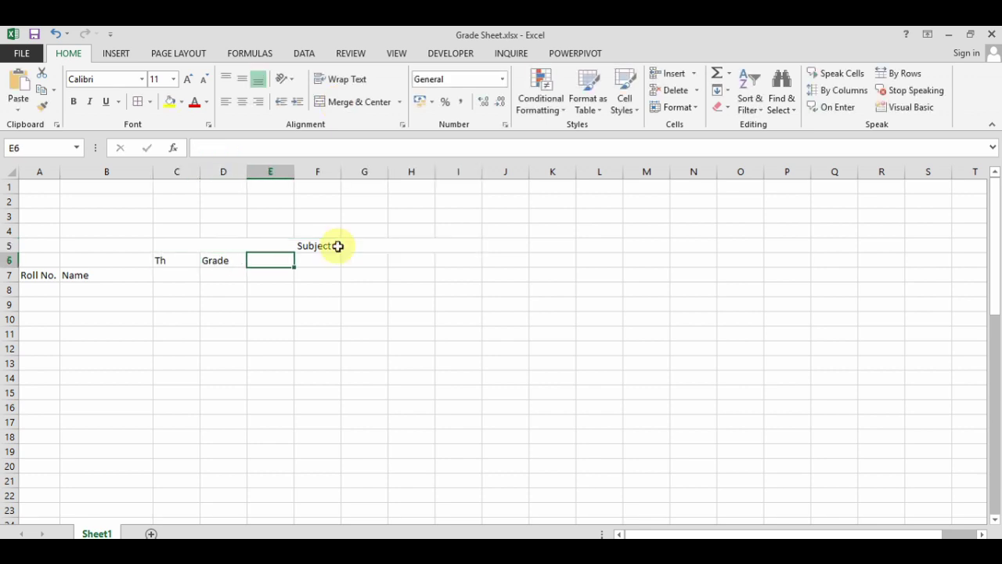
pyautogui.write('Pr')
pyautogui.press('Tab')
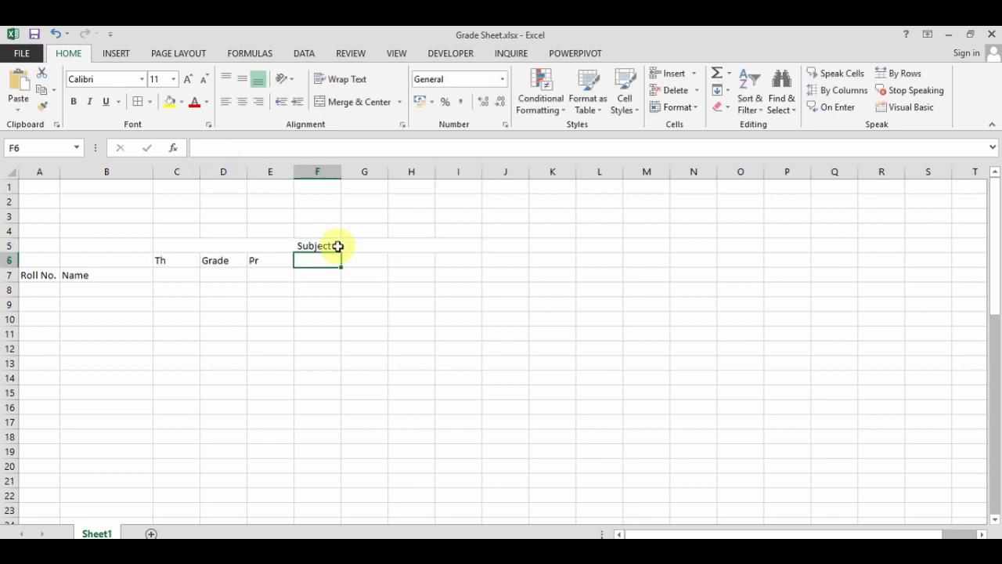
pyautogui.write('Grade')
pyautogui.press('Tab')
pyautogui.write('Tot')
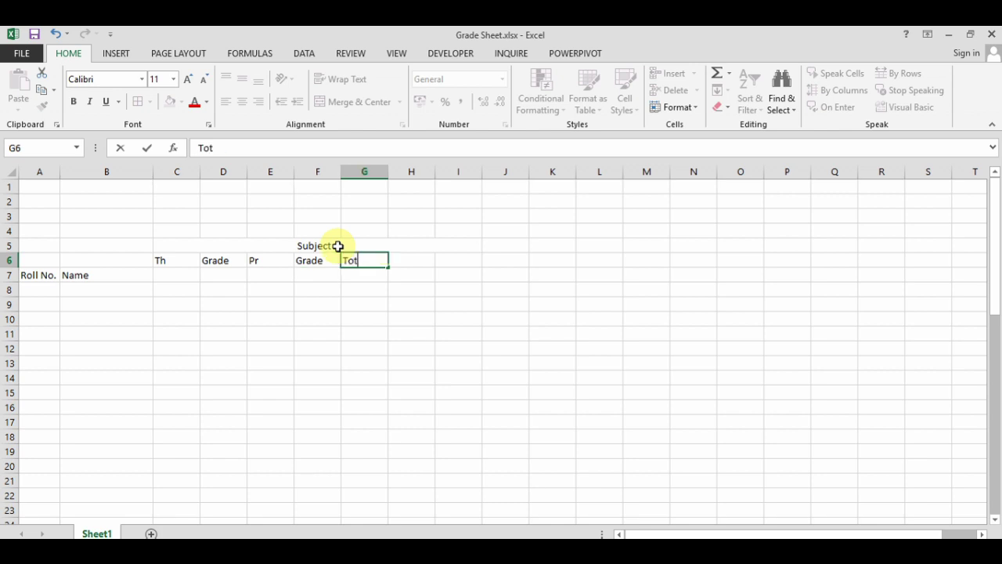
pyautogui.write('al')
pyautogui.press('Tab')
pyautogui.write('Grade')
pyautogui.press('Tab')
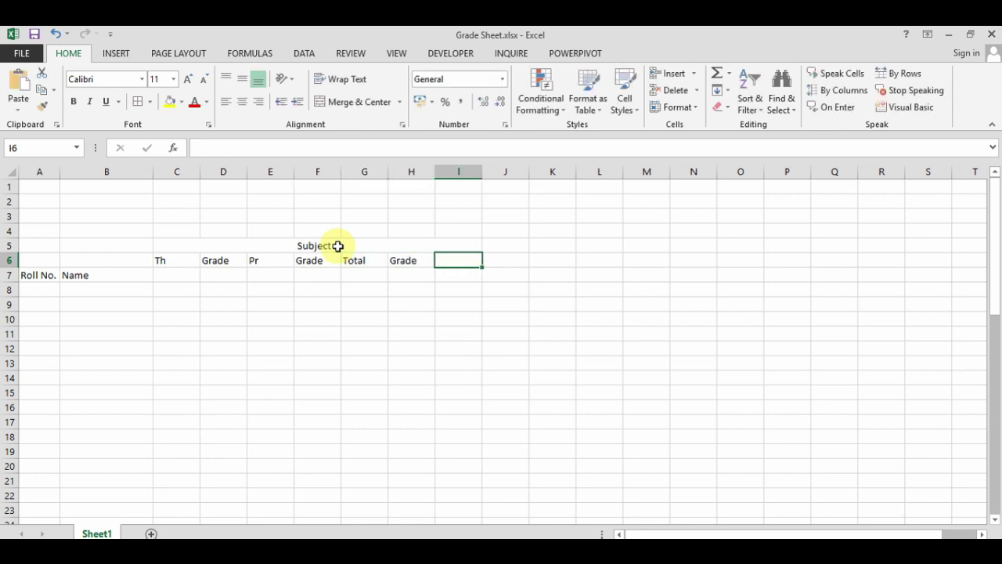
pyautogui.write('Grade Point')
pyautogui.press('Return')
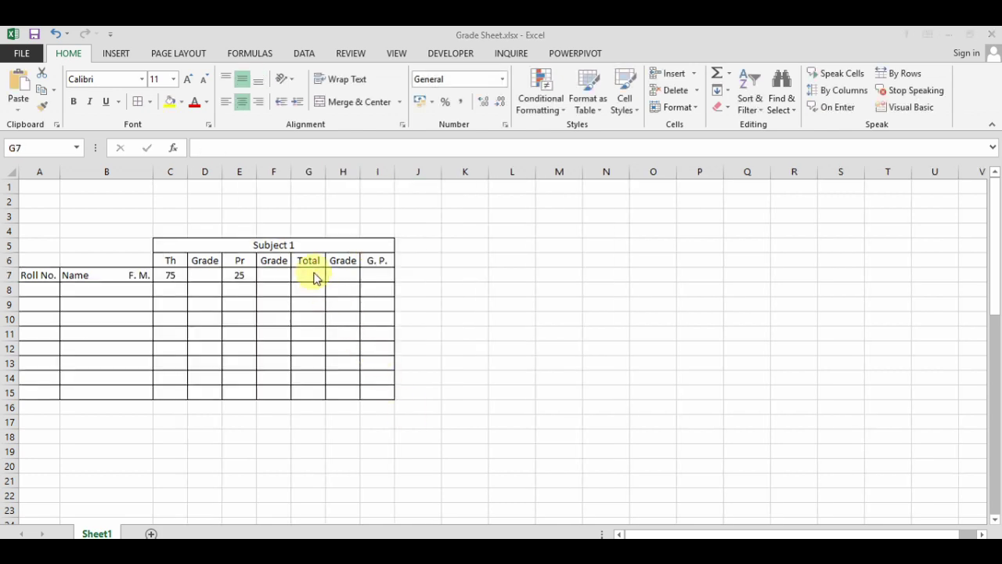
# Enter =SUM(C7,E7) in G7, giving 100, and fill it down to G15
pyautogui.write('=sum(')
pyautogui.click(177, 274)
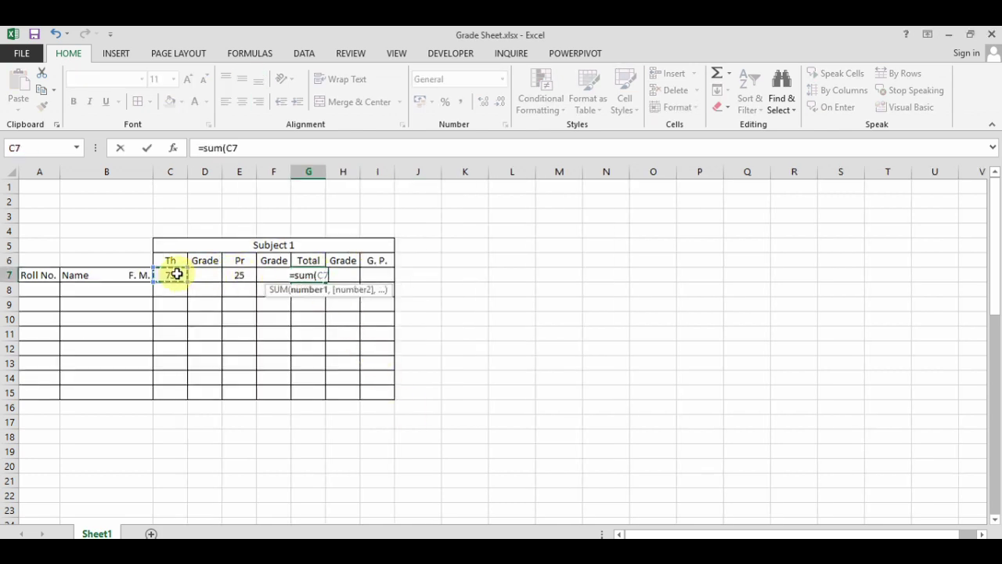
pyautogui.write(',')
pyautogui.click(236, 276)
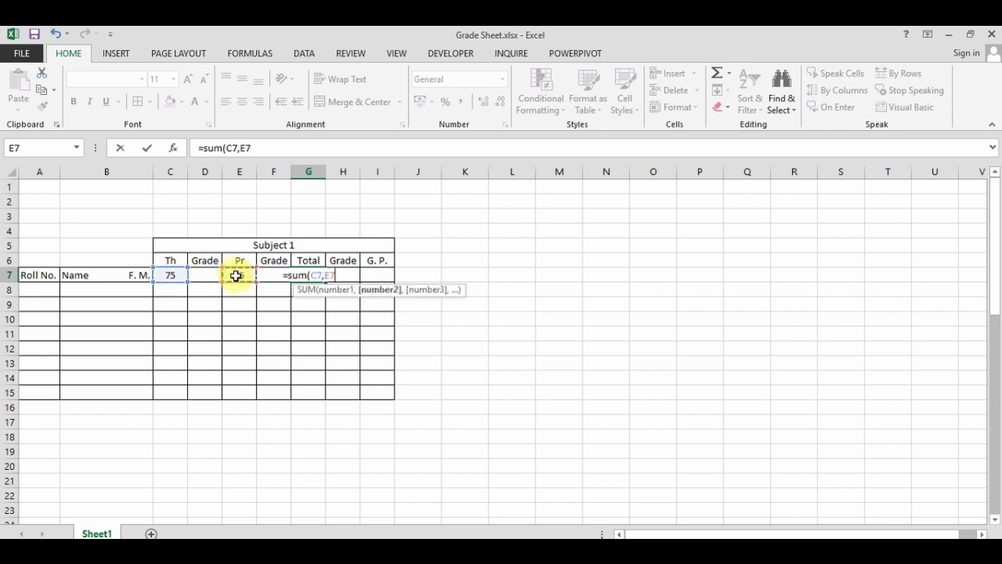
pyautogui.write(')')
pyautogui.press('Return')
pyautogui.click(322, 278)
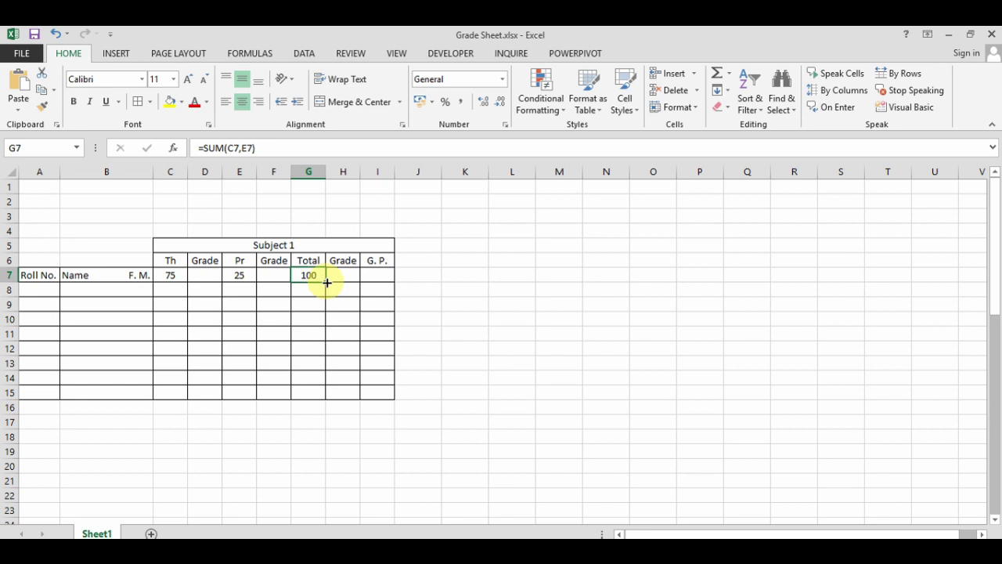
pyautogui.moveTo(326, 283); pyautogui.dragTo(327, 398)
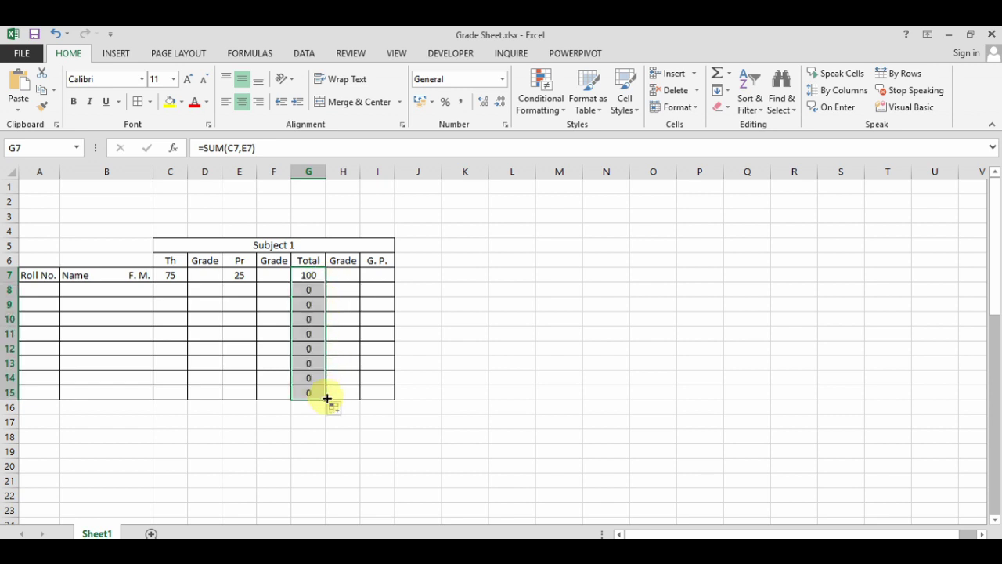
pyautogui.moveTo(171, 172); pyautogui.dragTo(368, 172)
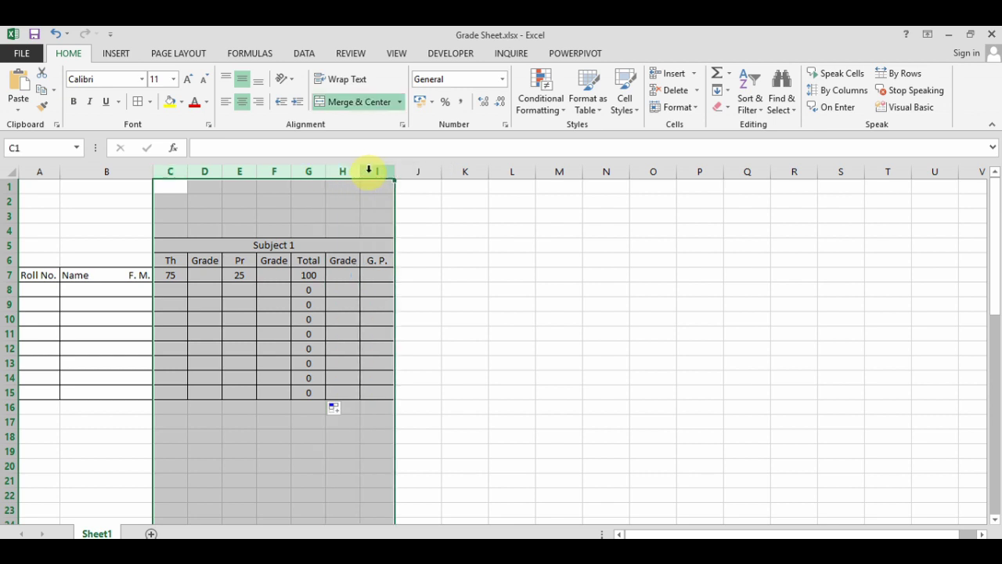
# Copy the Subject 1 columns C:I to column J and rename the pasted heading 'Subject 2'
pyautogui.rightClick(369, 172)
pyautogui.click(396, 202)
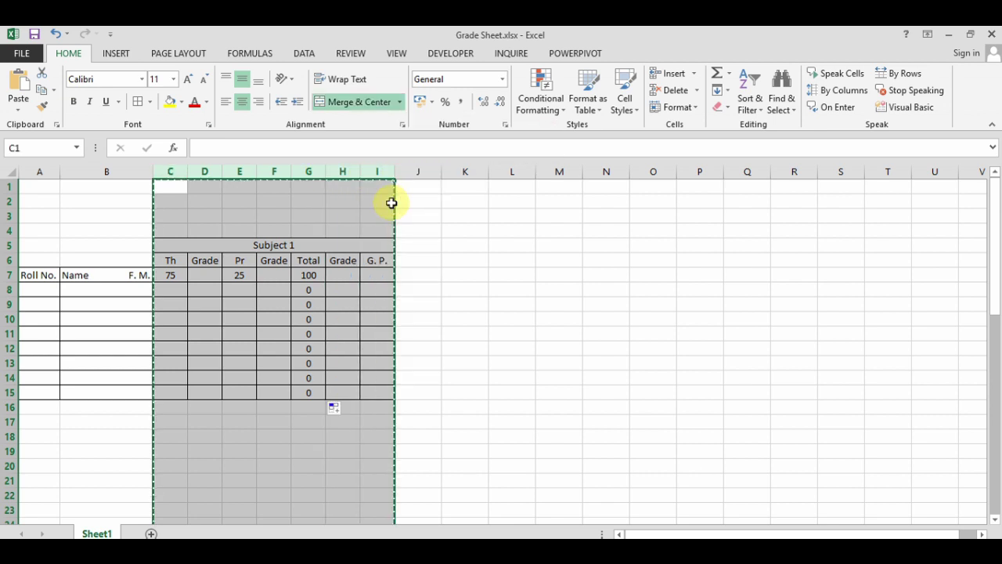
pyautogui.rightClick(423, 173)
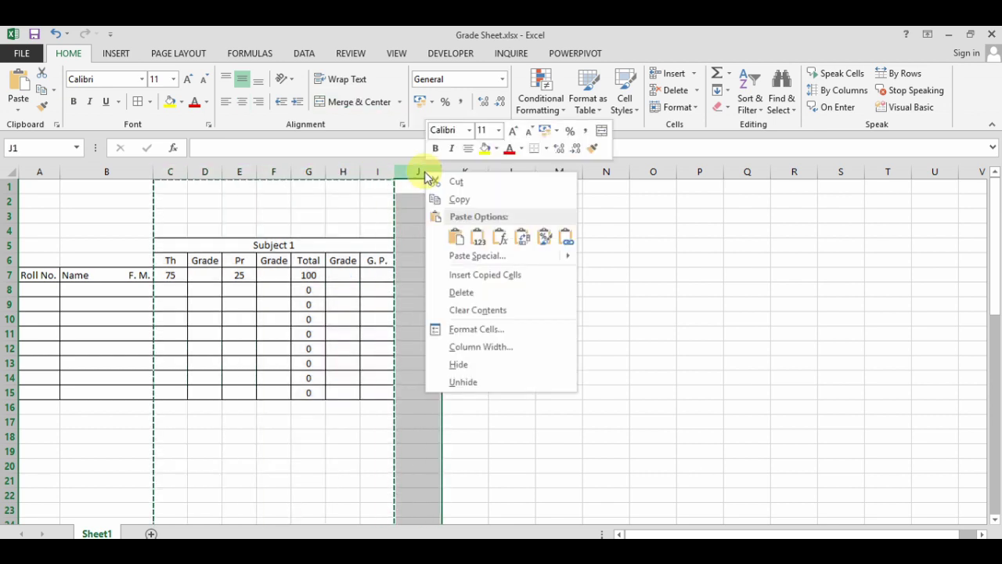
pyautogui.click(455, 235)
pyautogui.doubleClick(546, 246)
pyautogui.press('BackSpace')
pyautogui.write('2')
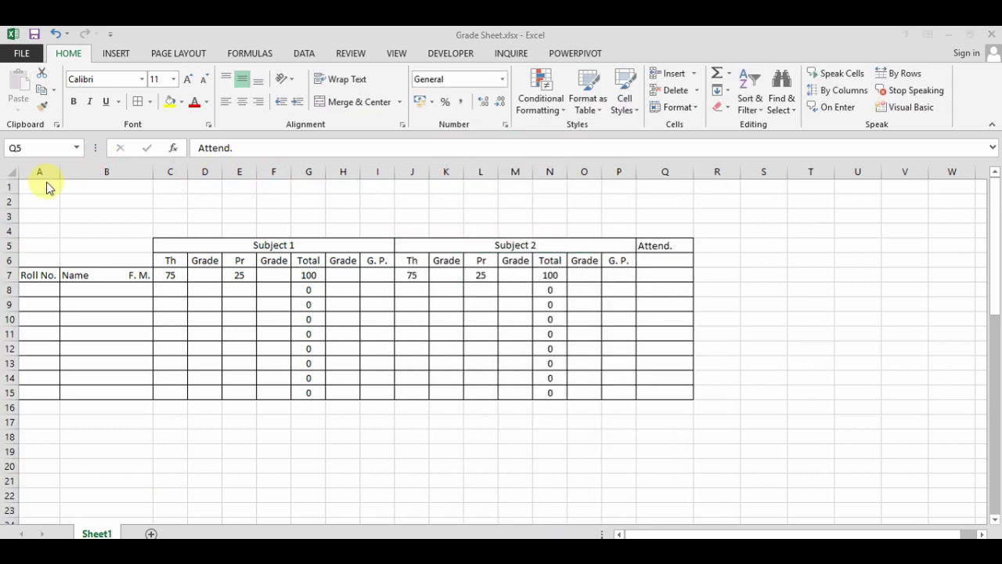
# Number row 1 from 1 to 17 across columns A to Q as a filled series
pyautogui.doubleClick(47, 184)
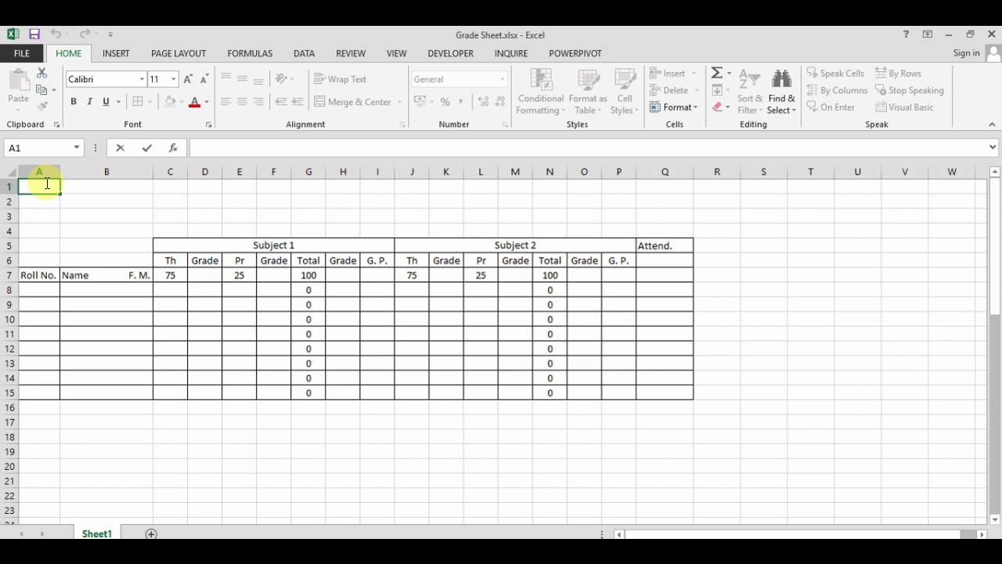
pyautogui.write('1')
pyautogui.press('Tab')
pyautogui.write('2')
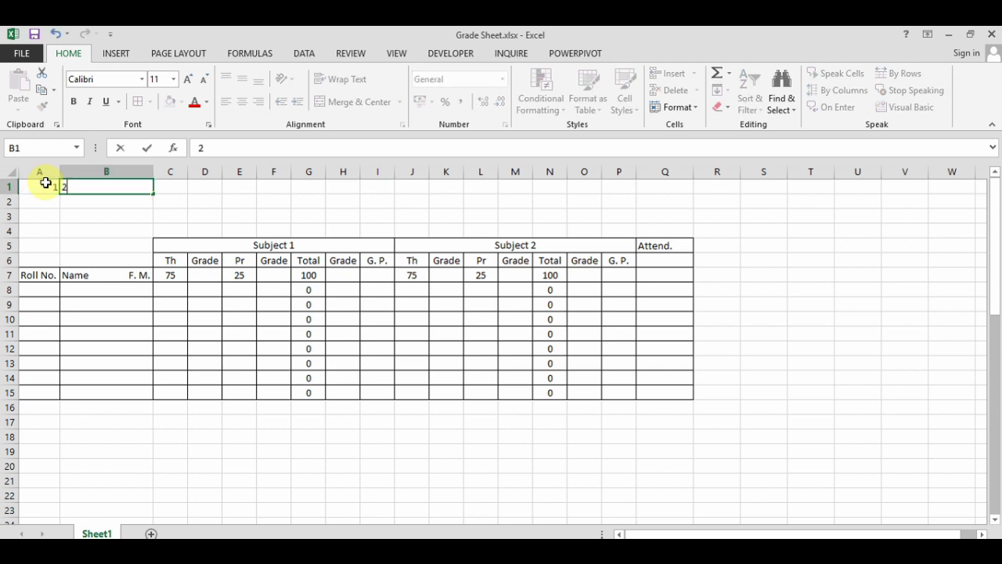
pyautogui.press('Tab')
pyautogui.moveTo(45, 185); pyautogui.dragTo(688, 195)
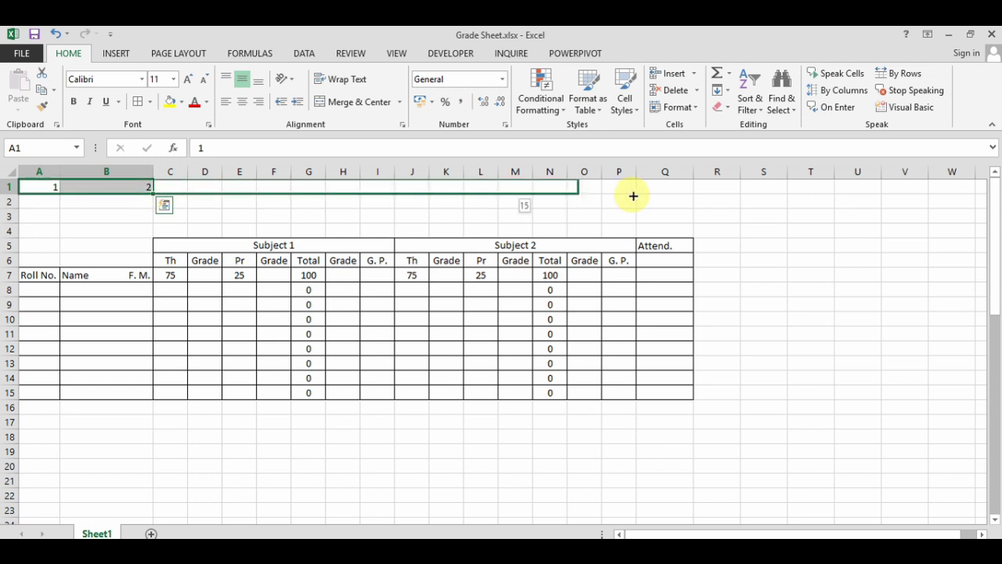
pyautogui.click(682, 212)
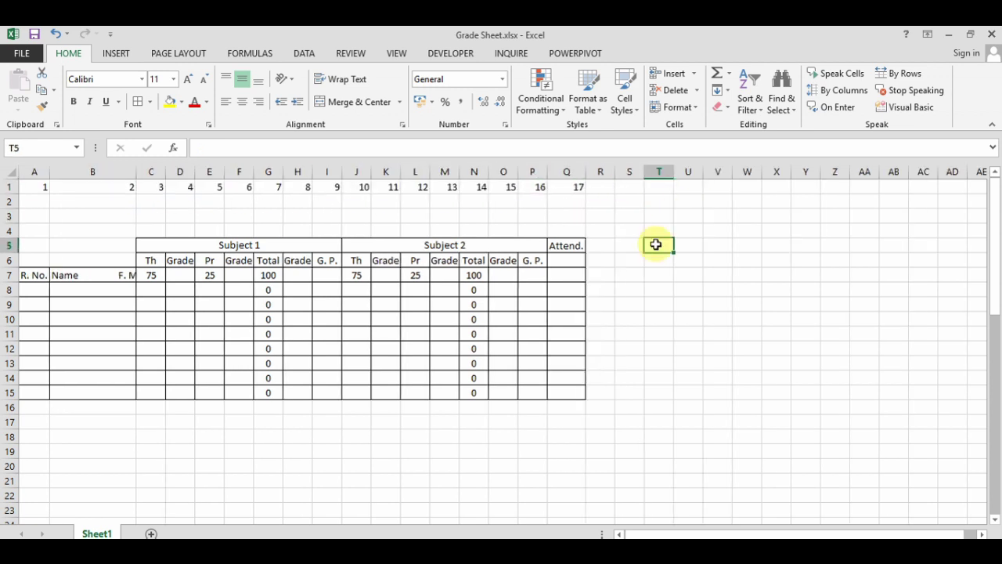
# Add a 'Lower Limit' heading with 0.001 as the first limit below it
pyautogui.write('L')
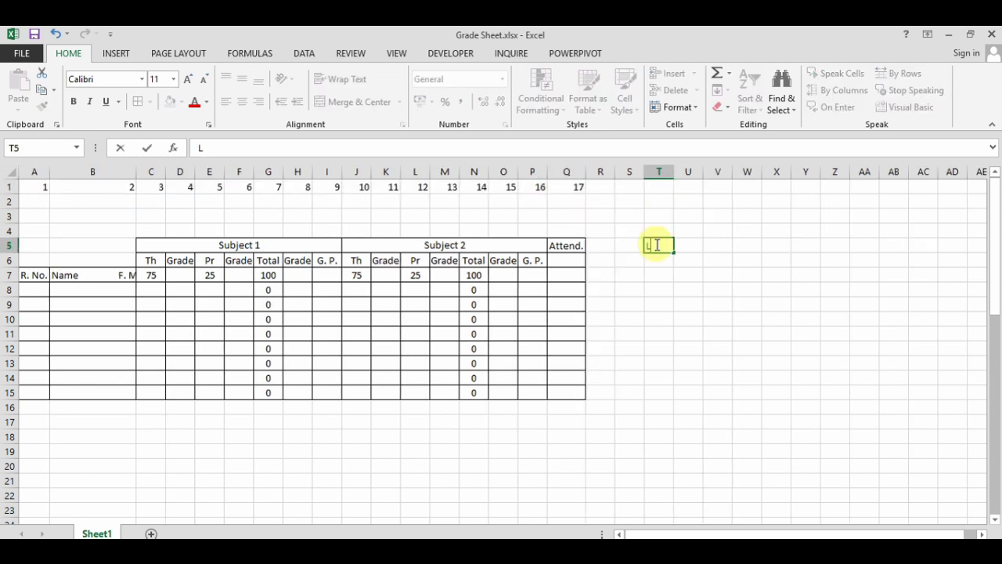
pyautogui.write('ower ')
pyautogui.write('Limit')
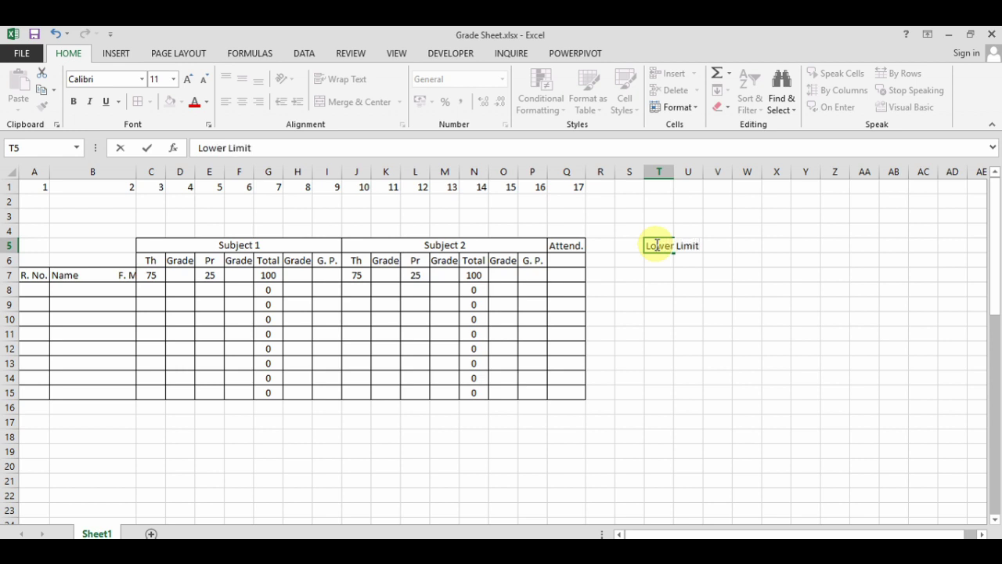
pyautogui.press('Return')
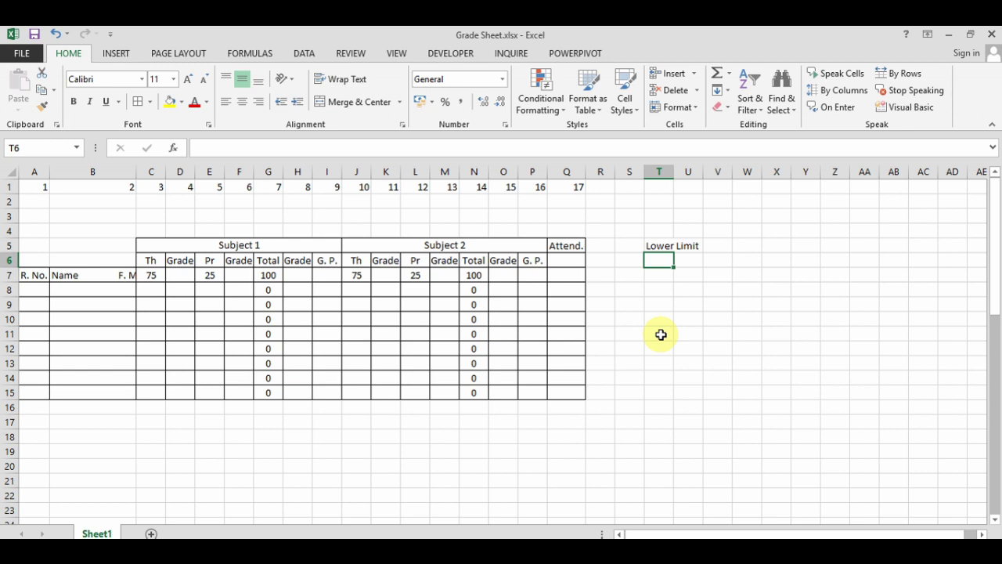
pyautogui.press('Right')
pyautogui.write('0.')
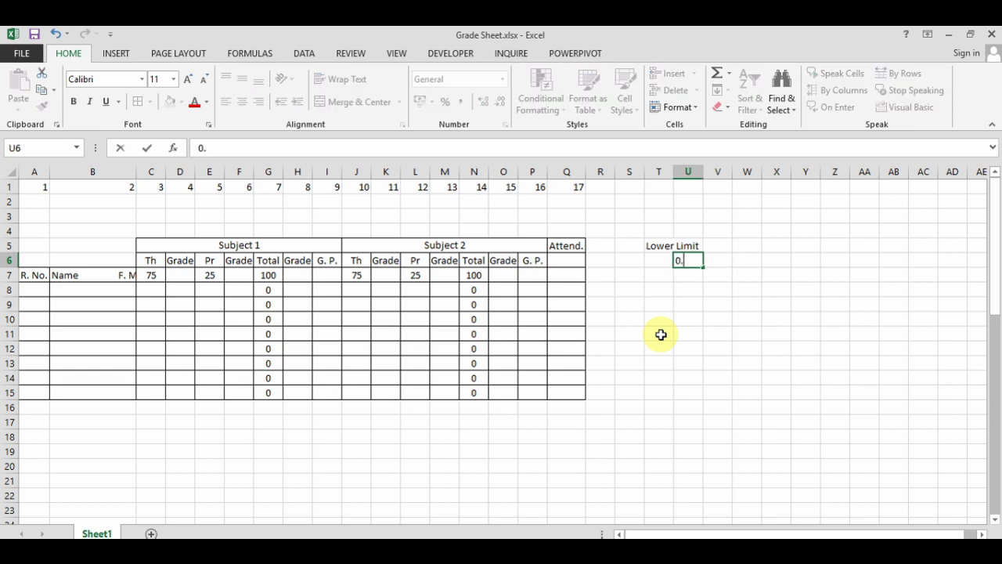
pyautogui.write('001')
pyautogui.press('Return')
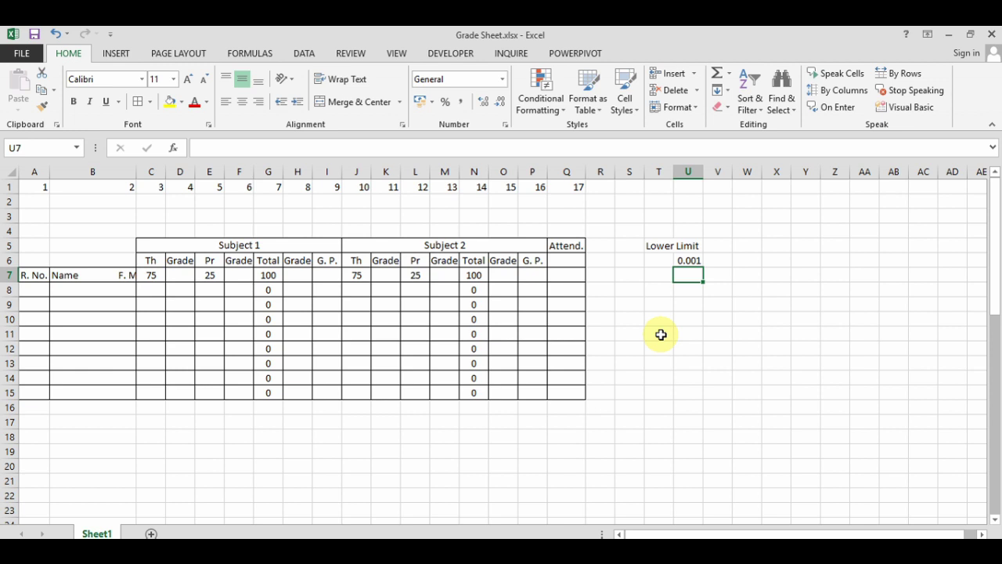
# Enter 0.2 and 0.3, then extend the series down to 0.9
pyautogui.write('0.2')
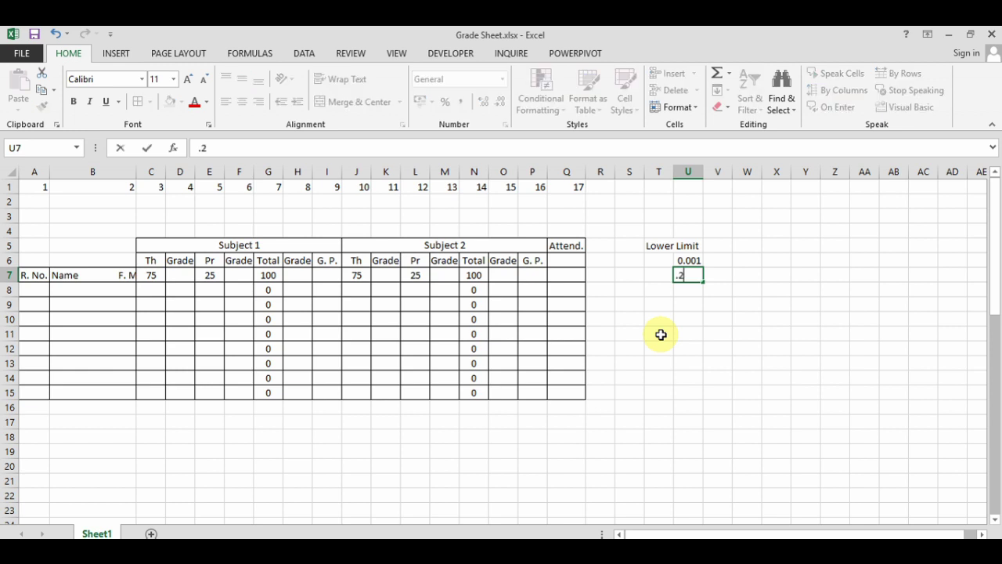
pyautogui.press('Return')
pyautogui.write('0.3')
pyautogui.press('Return')
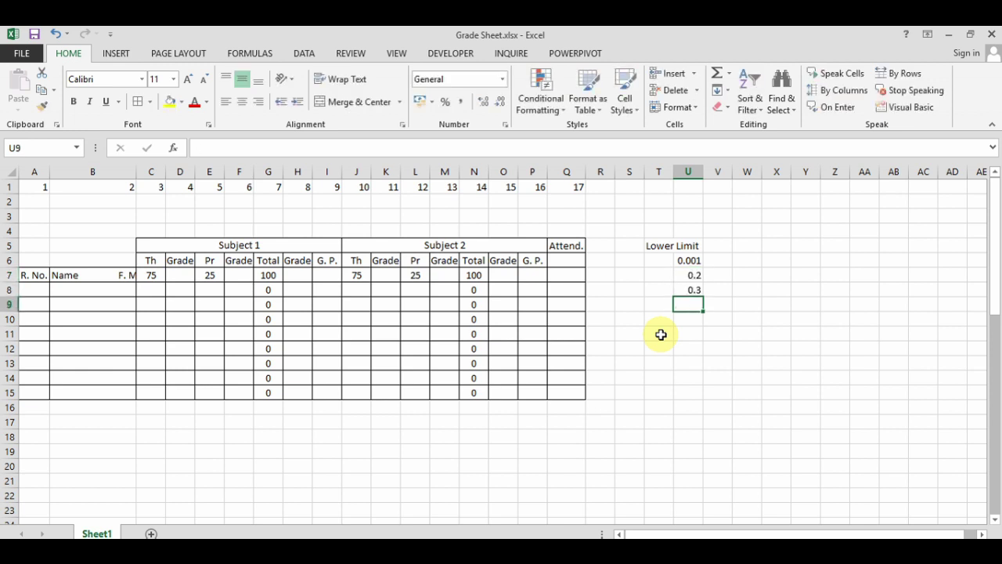
pyautogui.moveTo(695, 274); pyautogui.dragTo(710, 369)
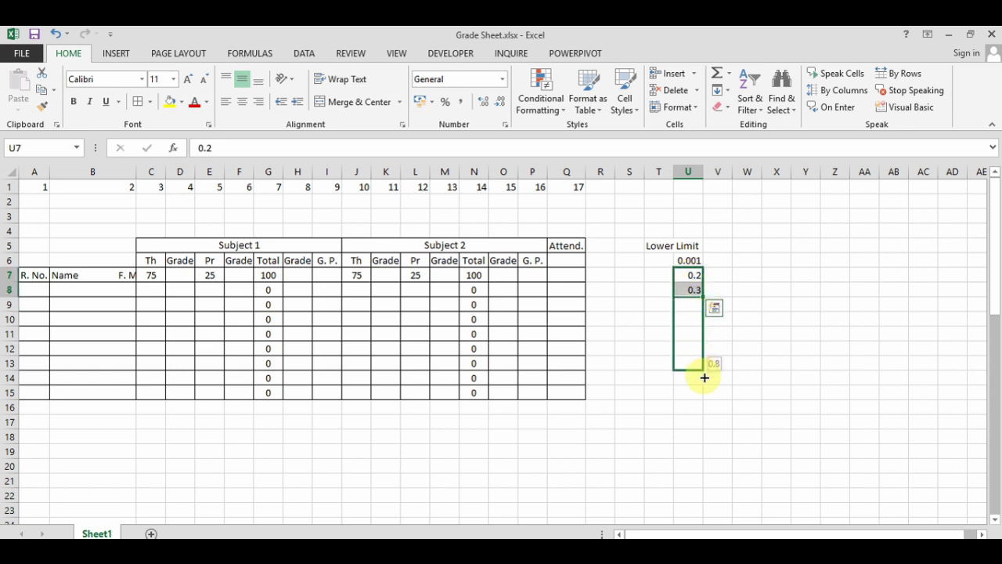
pyautogui.click(717, 245)
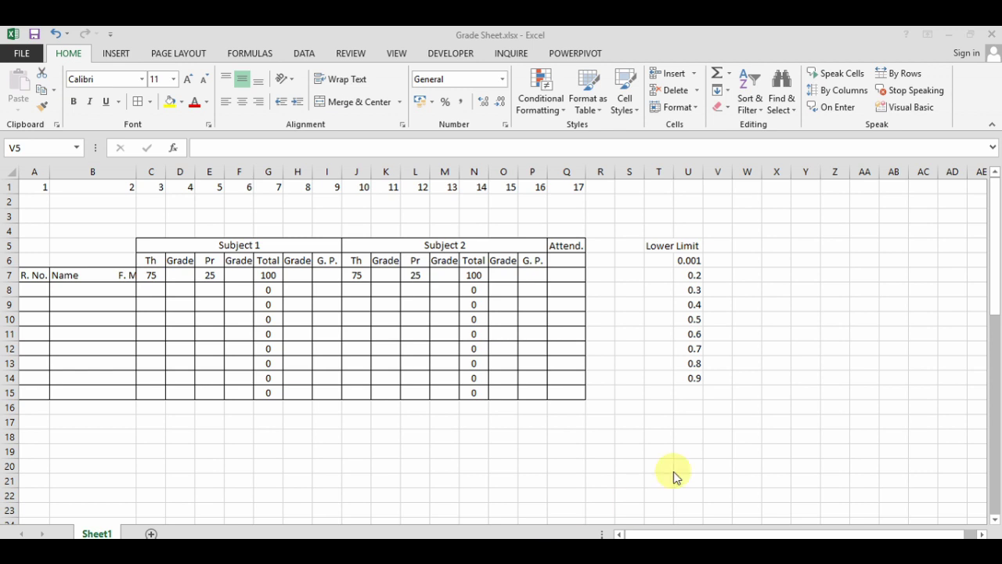
# Link the new table heading to the Subject 1 title and V5 to the 75 Th full marks
pyautogui.click(719, 218)
pyautogui.write('=')
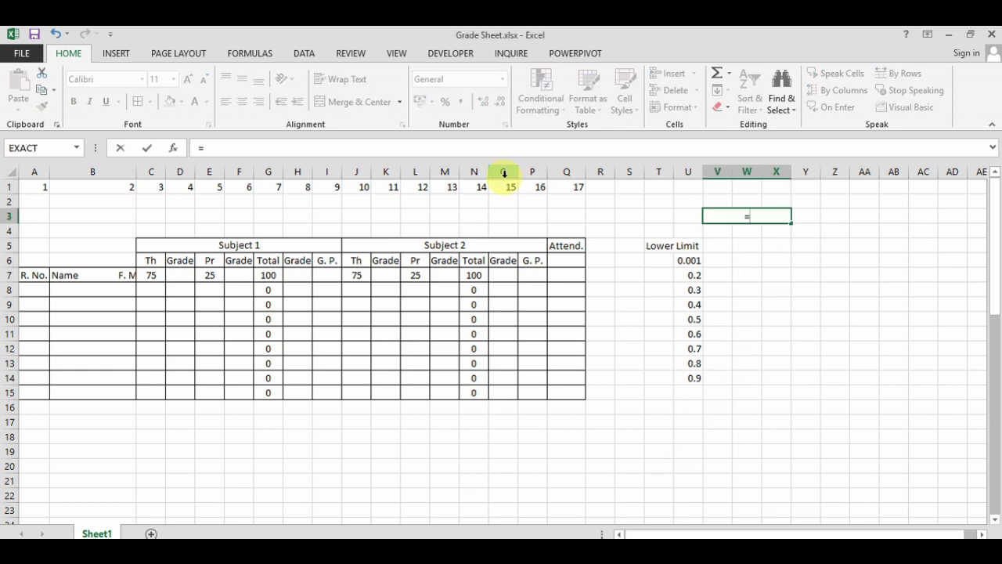
pyautogui.click(261, 245)
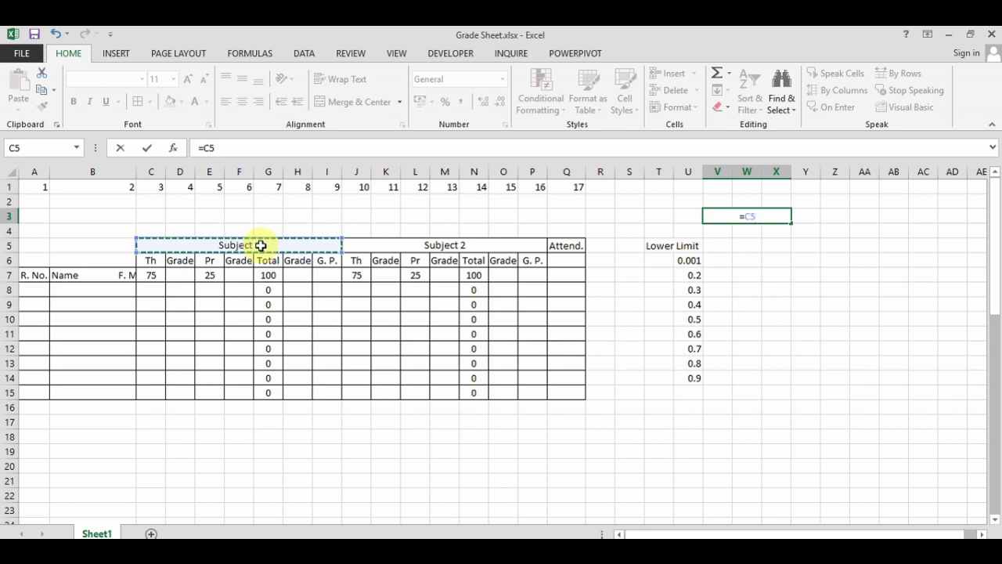
pyautogui.press('Return')
pyautogui.click(718, 246)
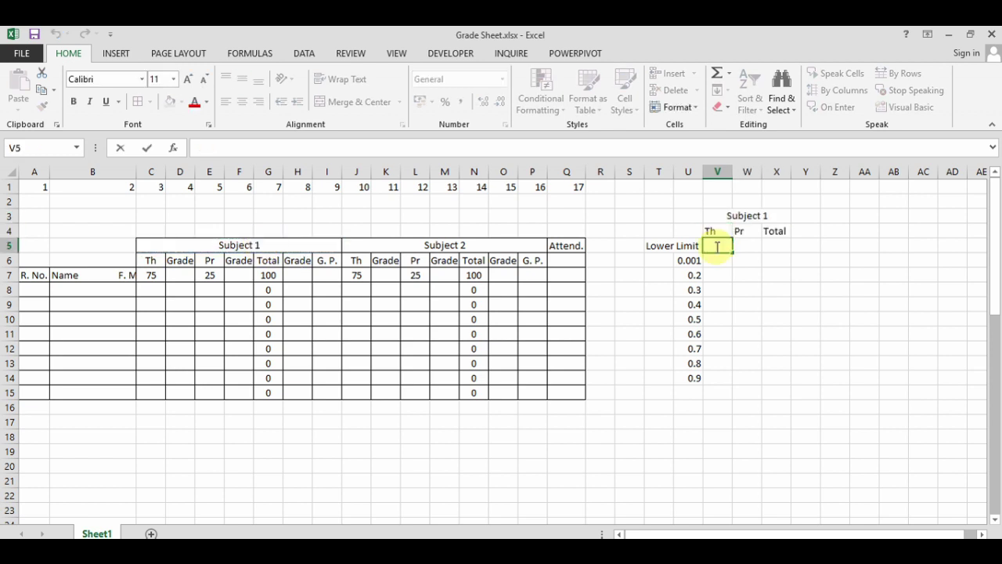
pyautogui.write('=')
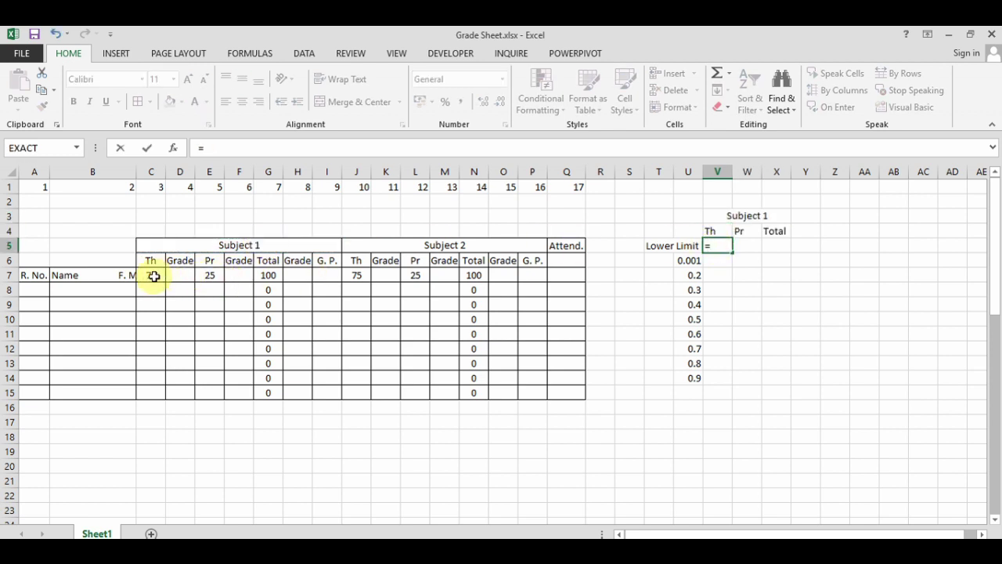
pyautogui.click(154, 276)
pyautogui.press('Return')
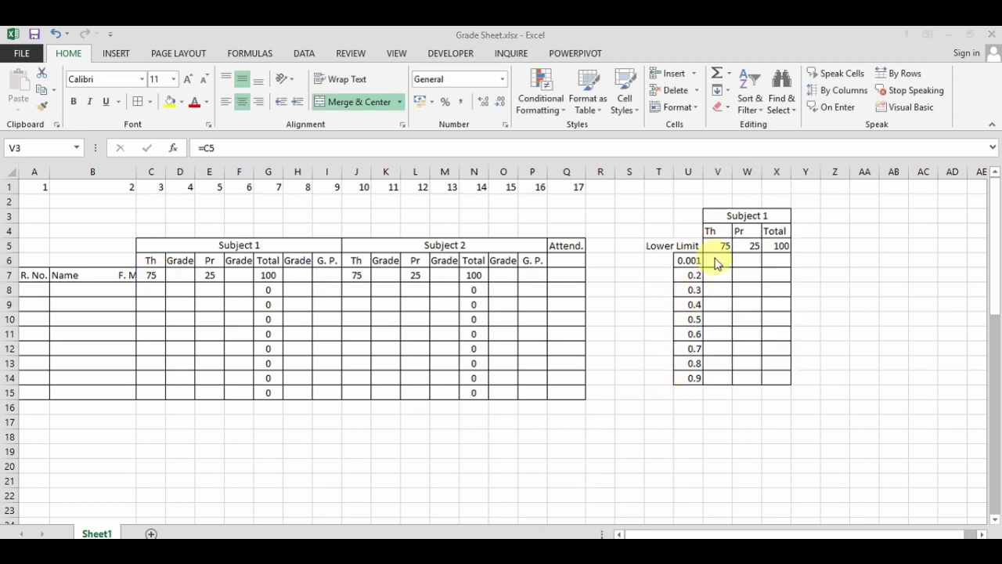
pyautogui.press('F2')
# Enter =U6*V5 in V6 so the first Th limit is 0.075
pyautogui.click(715, 259)
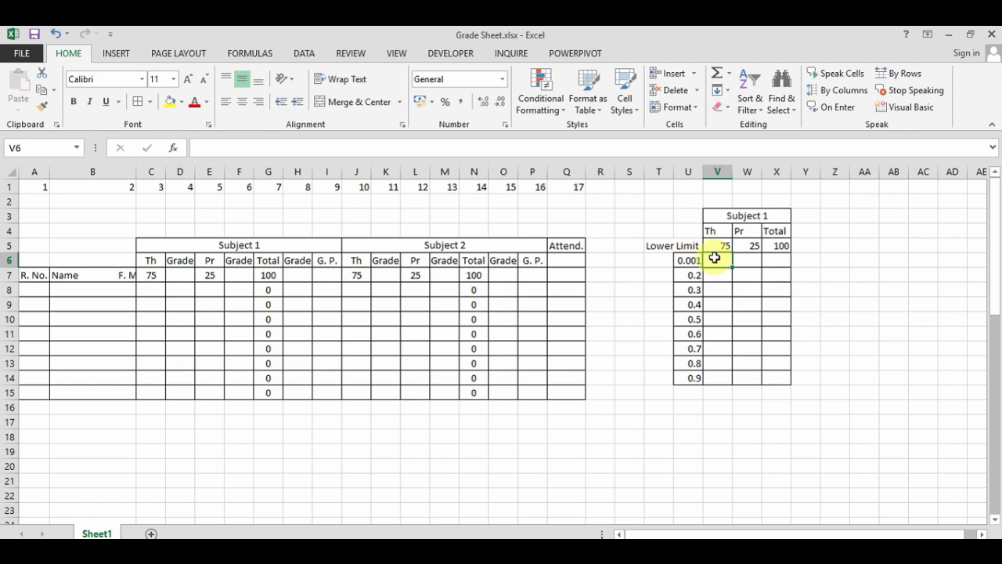
pyautogui.write('=')
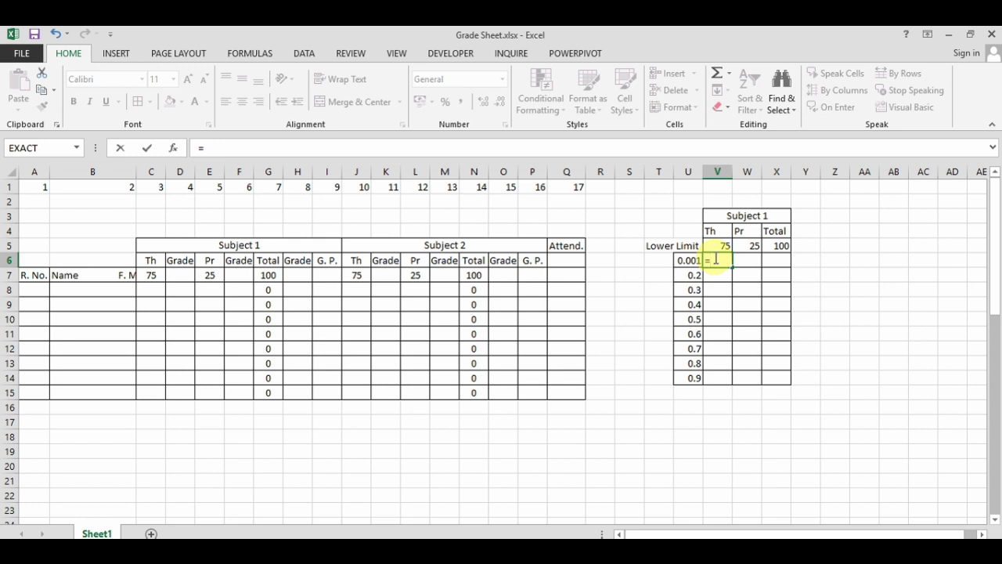
pyautogui.click(688, 261)
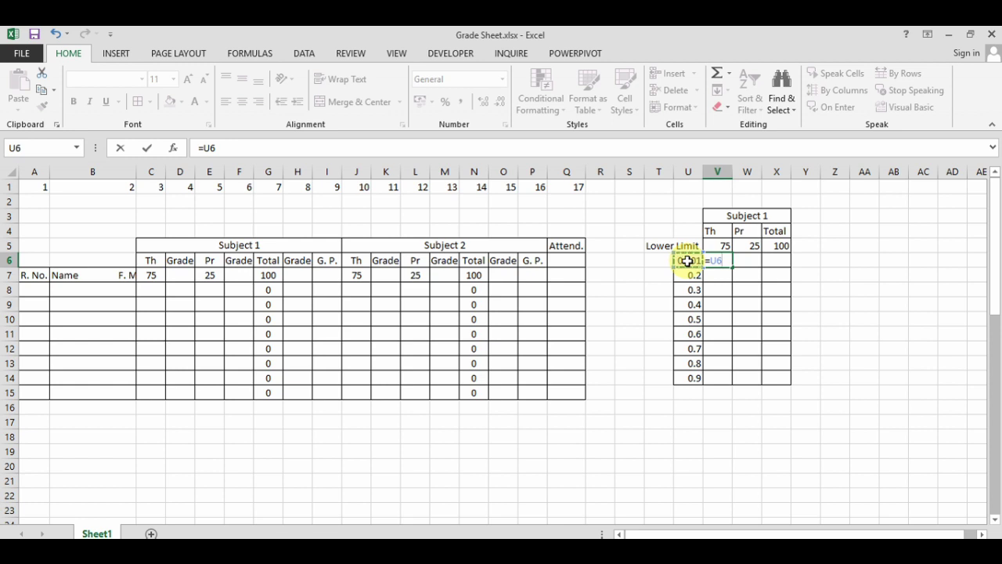
pyautogui.write('*')
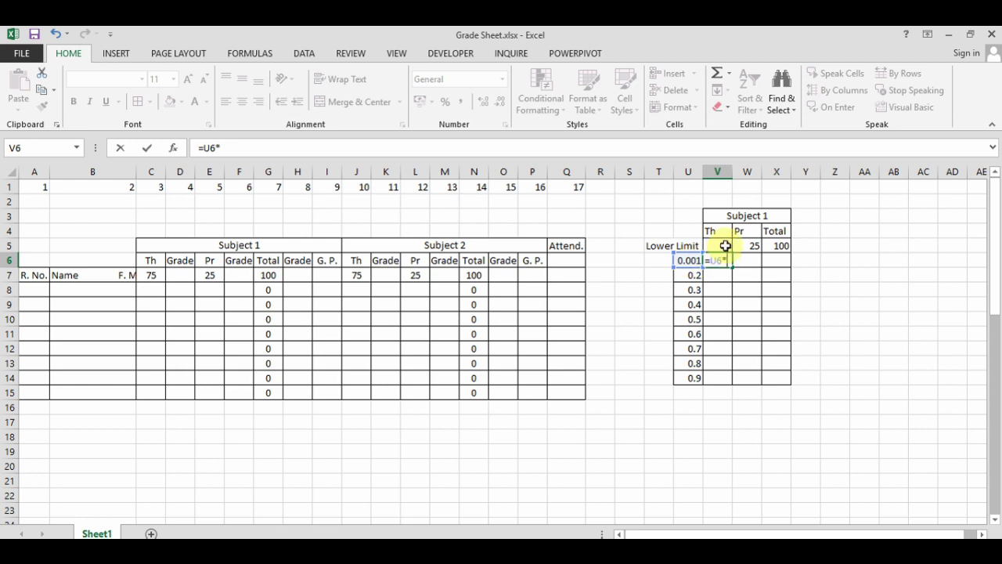
pyautogui.click(718, 245)
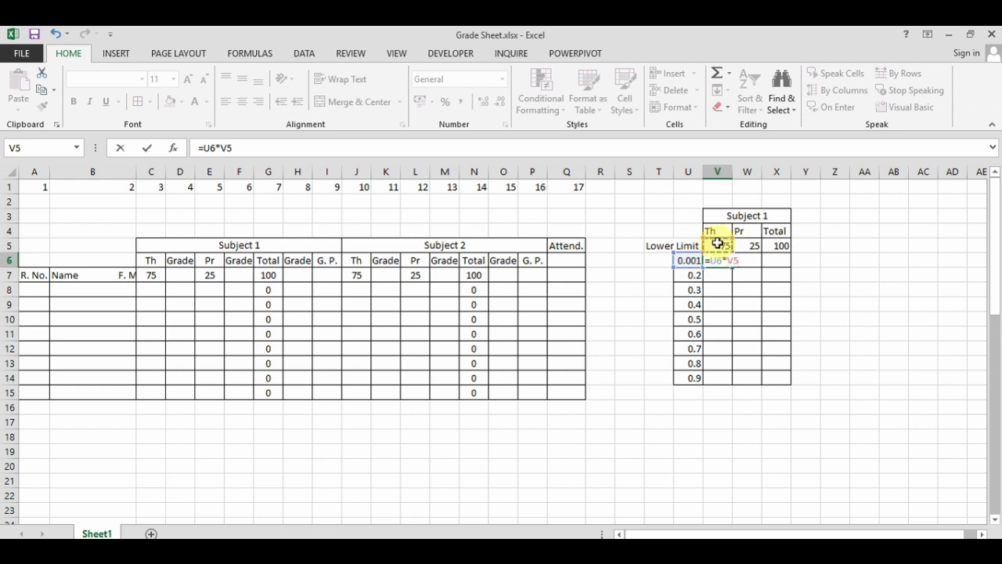
pyautogui.press('Return')
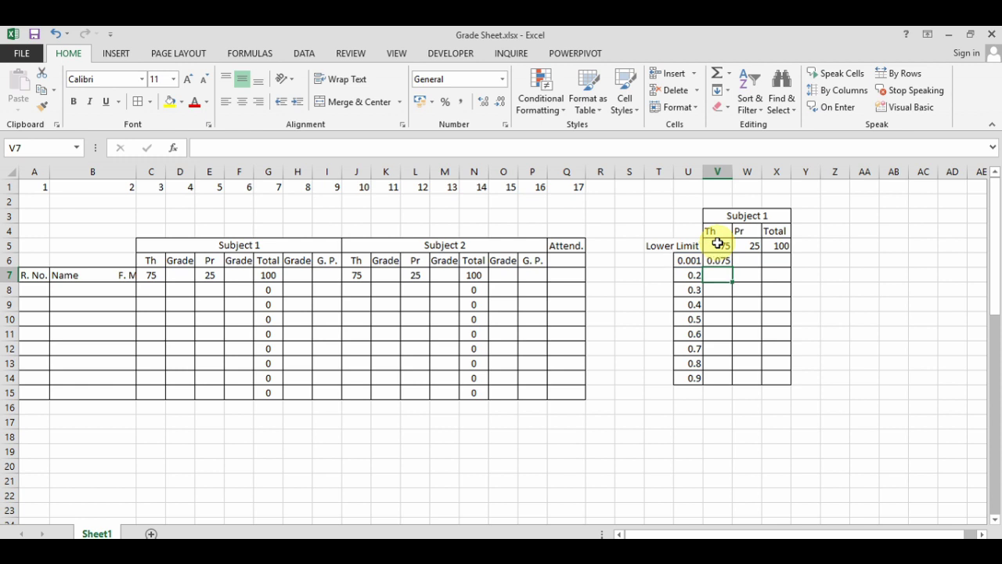
pyautogui.click(721, 261)
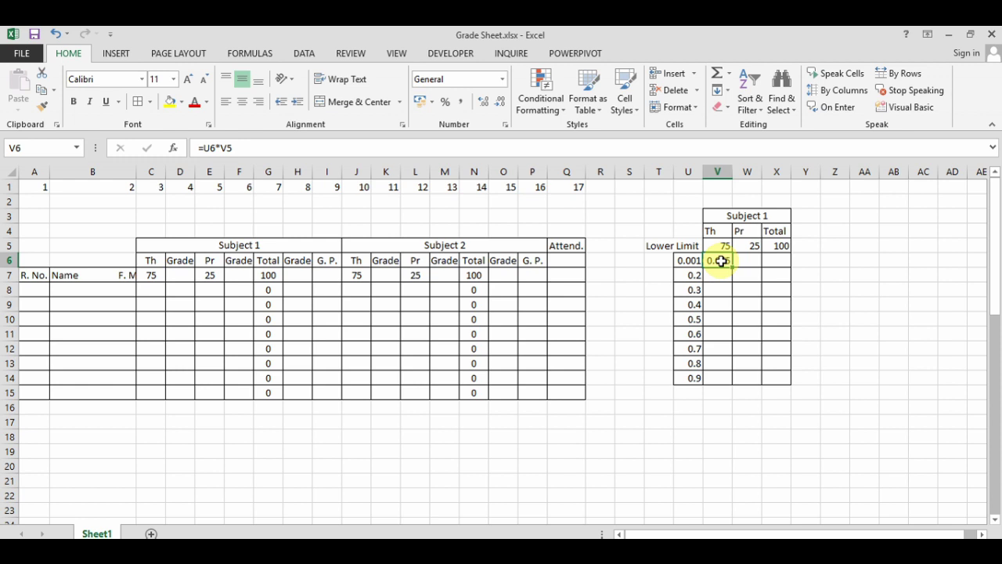
# Change V6 to =U6*$V$5 and fill the Th limits down to row 14
pyautogui.click(245, 148)
pyautogui.press('F4')
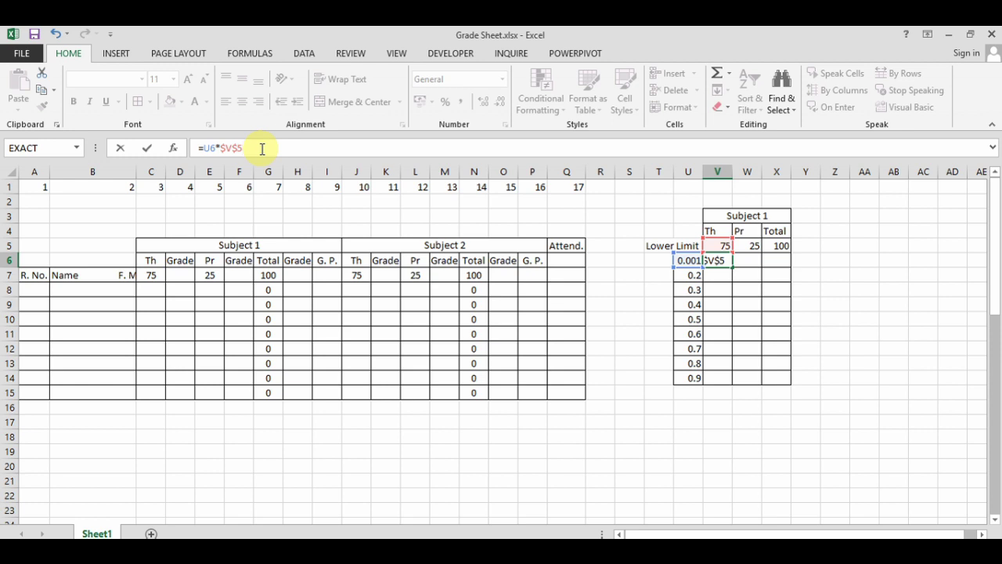
pyautogui.press('Return')
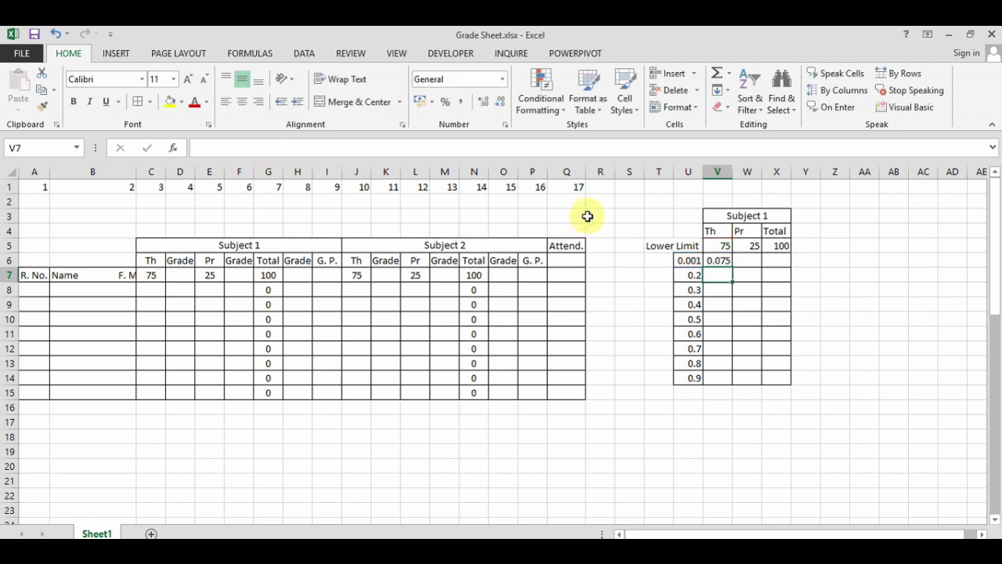
pyautogui.click(707, 260)
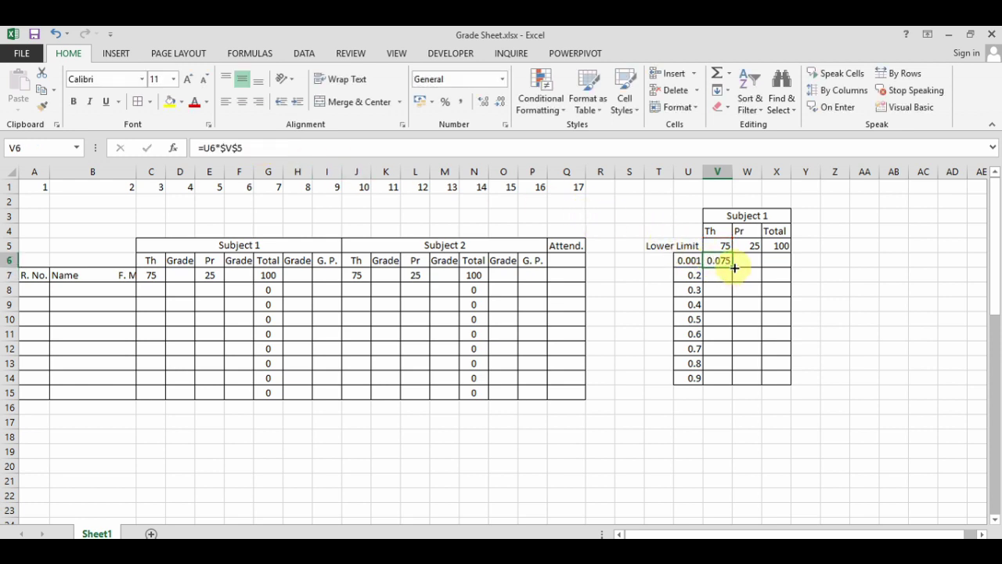
pyautogui.moveTo(734, 279); pyautogui.dragTo(734, 383)
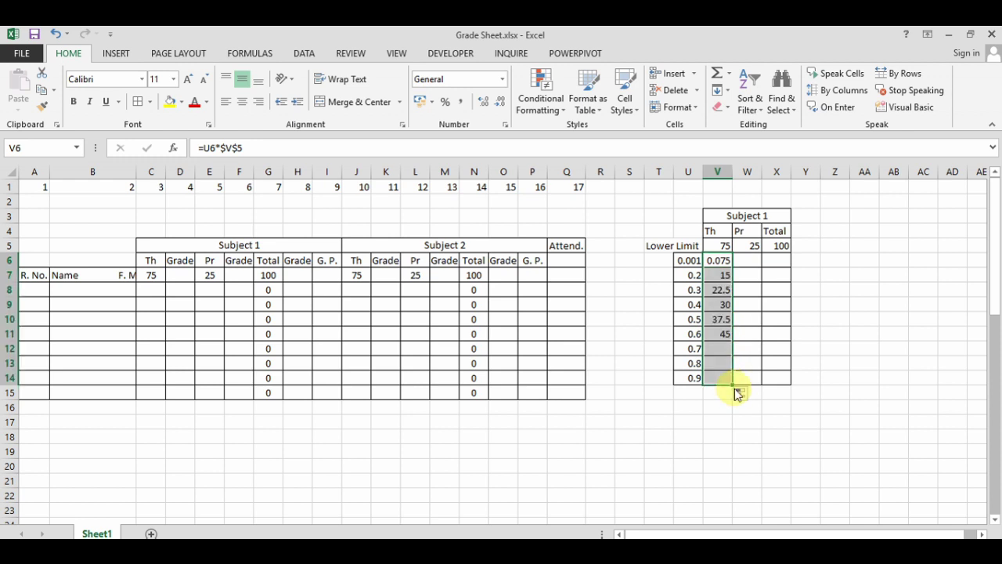
# Enter =U6*$W$5 as the first Pr limit, using the 25 full marks
pyautogui.click(740, 215)
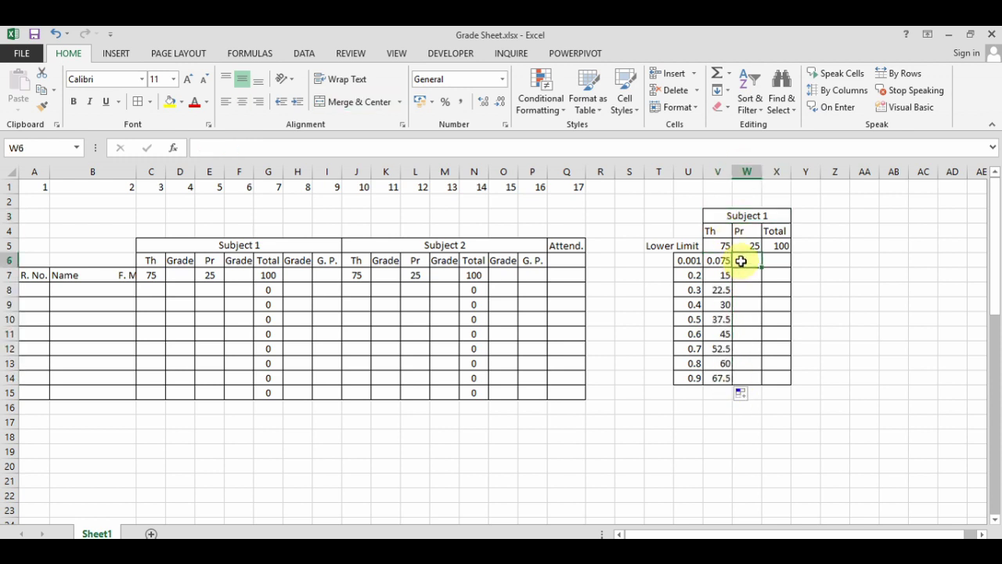
pyautogui.write('=')
pyautogui.click(697, 262)
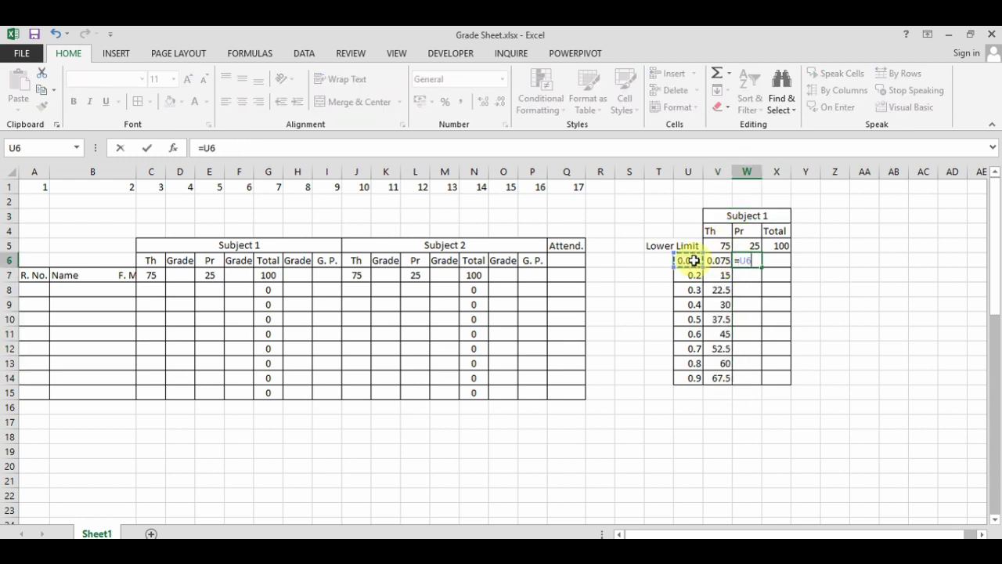
pyautogui.write('*')
pyautogui.click(753, 247)
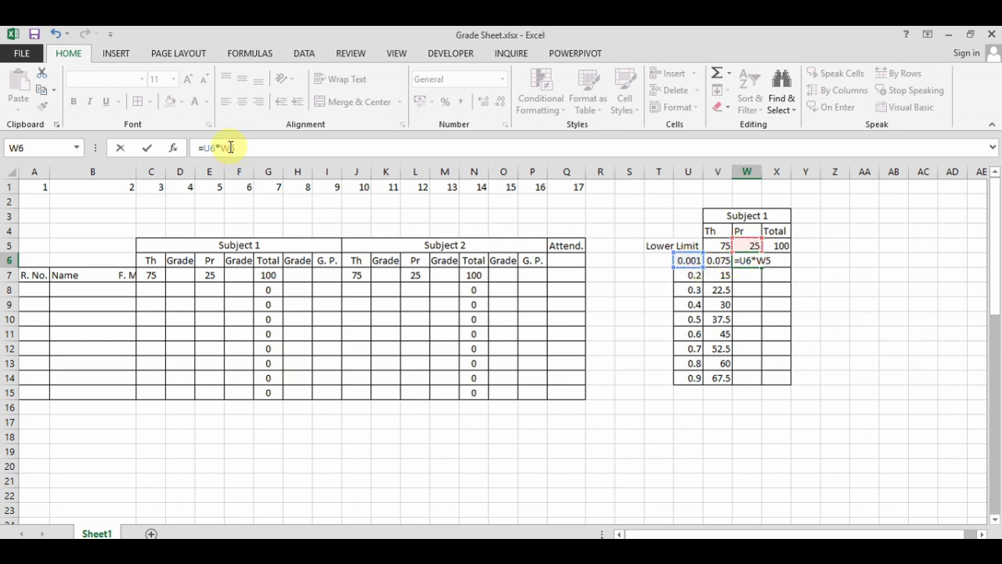
pyautogui.press('F4')
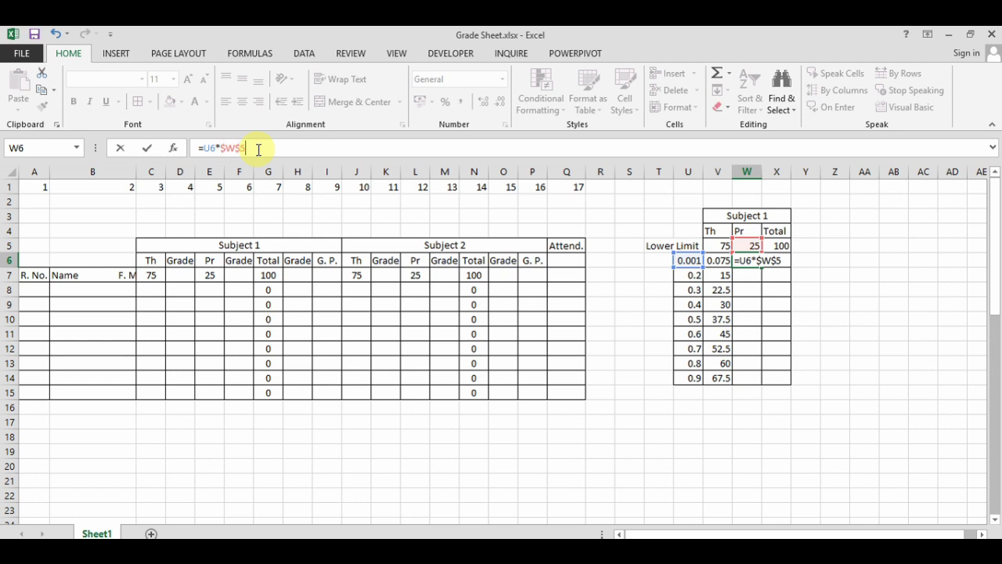
pyautogui.press('Return')
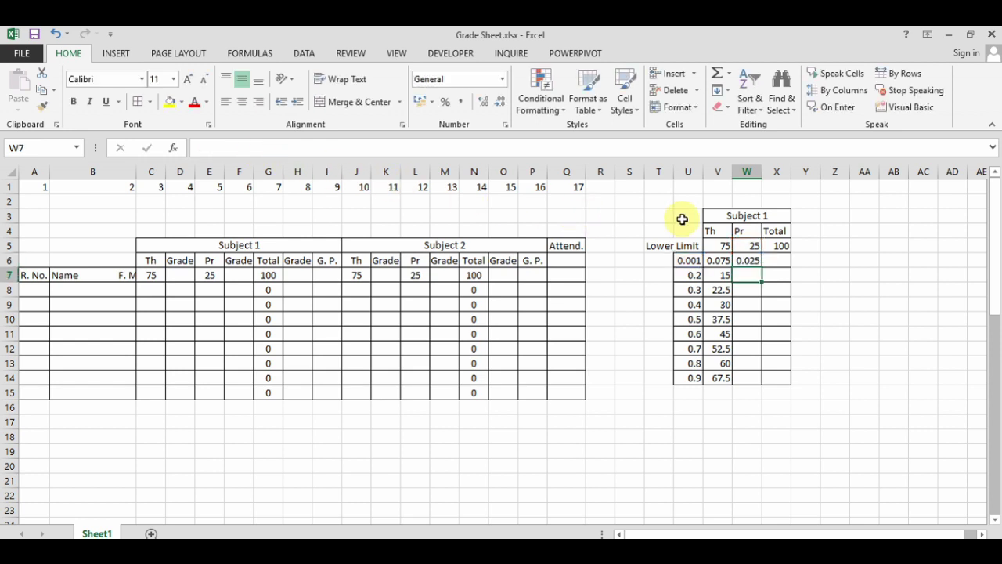
pyautogui.click(708, 216)
pyautogui.moveTo(716, 171); pyautogui.dragTo(777, 171)
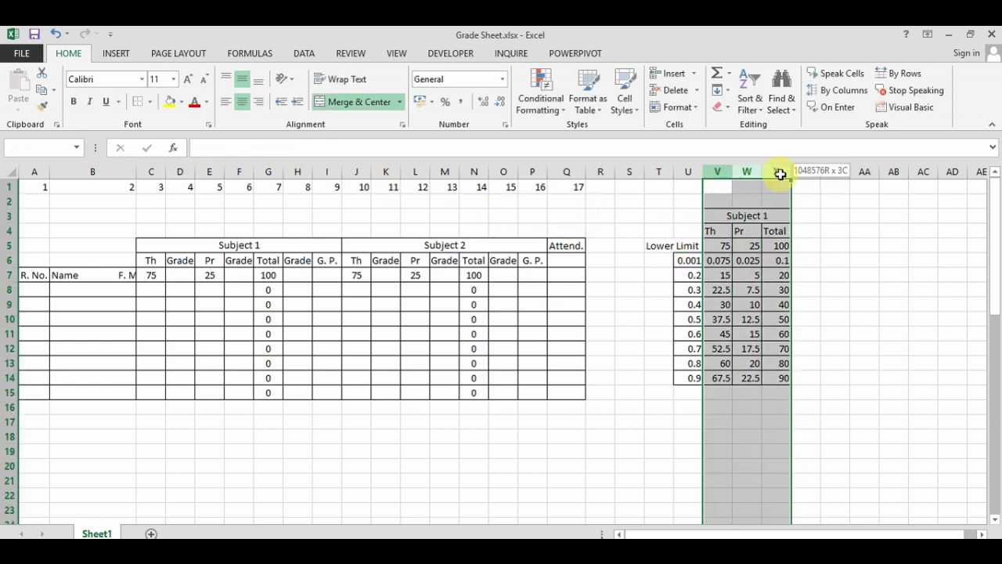
# Copy the Subject 1 limits table in V:X into columns Y to AA
pyautogui.rightClick(777, 171)
pyautogui.click(791, 200)
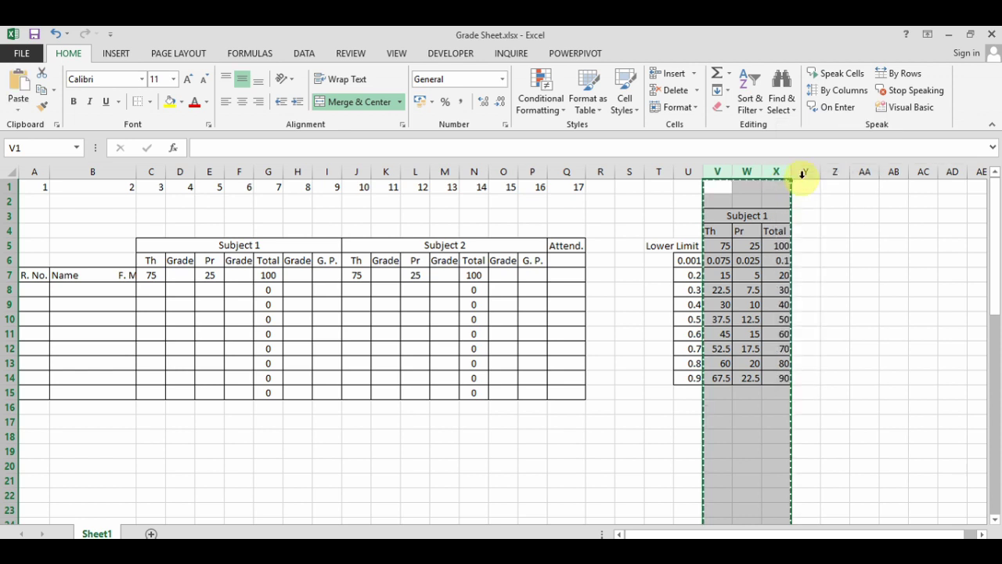
pyautogui.click(805, 172)
pyautogui.rightClick(806, 174)
pyautogui.click(834, 241)
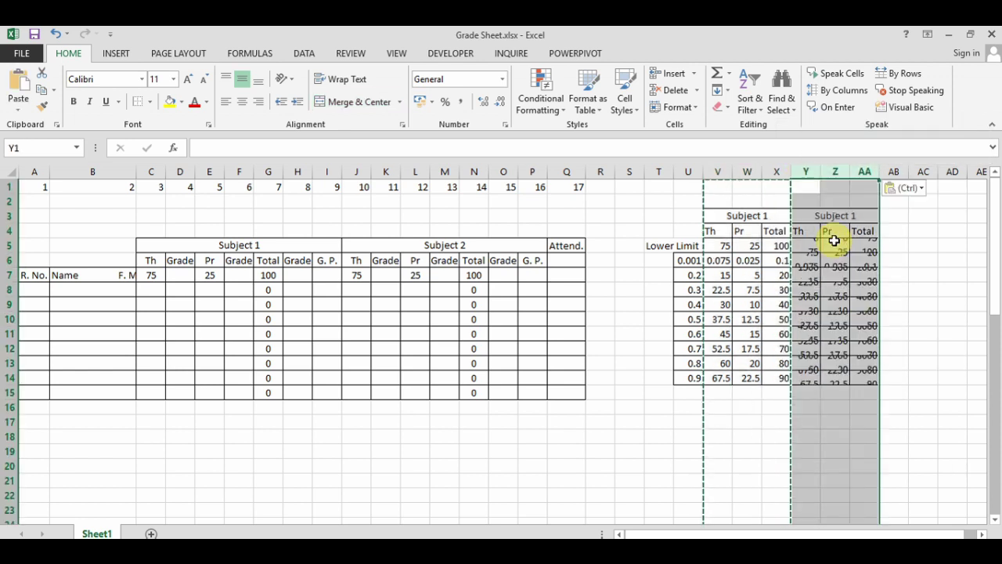
# Link the copied table's heading to J5 (Subject 2) and Y5 to J7's Th full marks
pyautogui.click(808, 216)
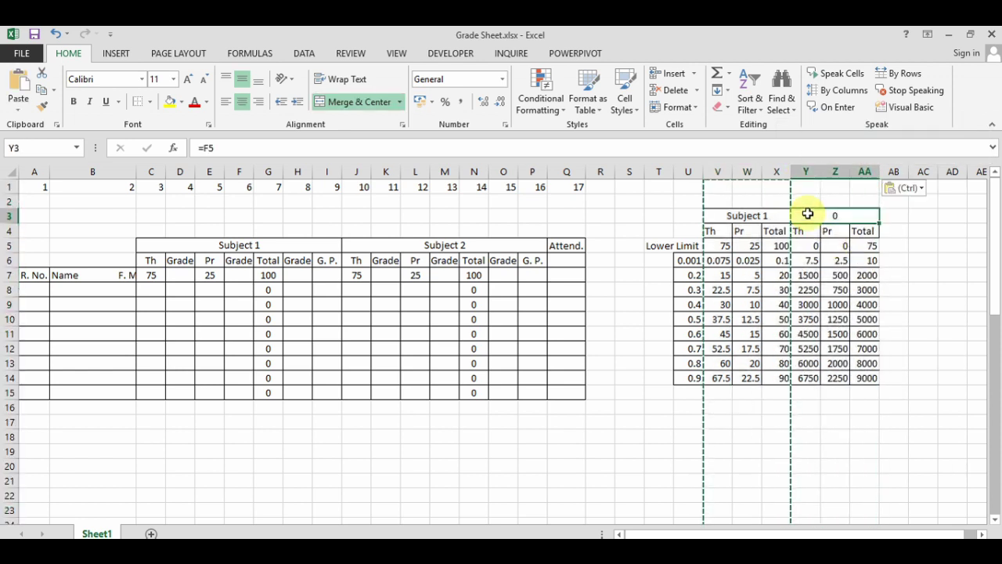
pyautogui.write('=')
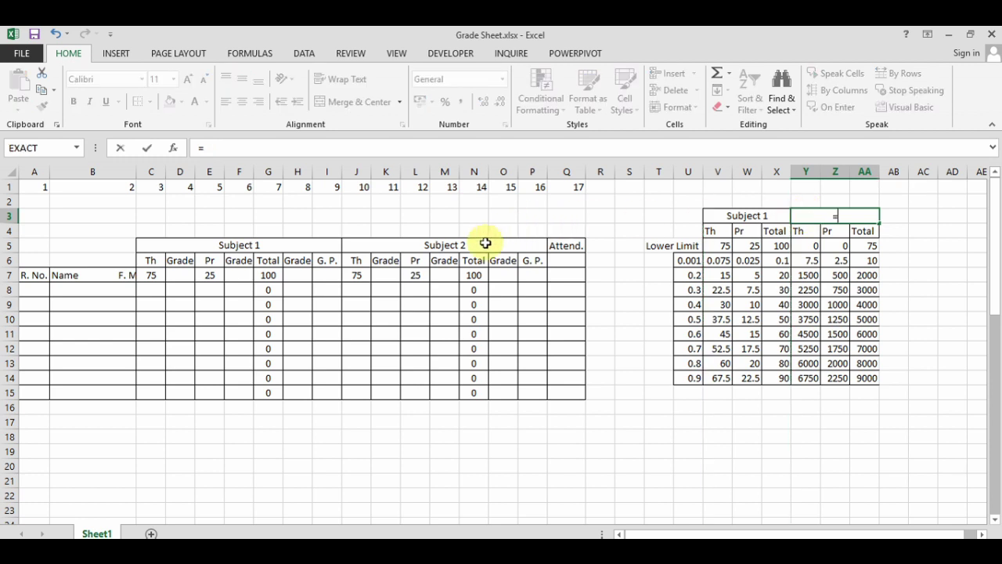
pyautogui.click(486, 242)
pyautogui.press('Return')
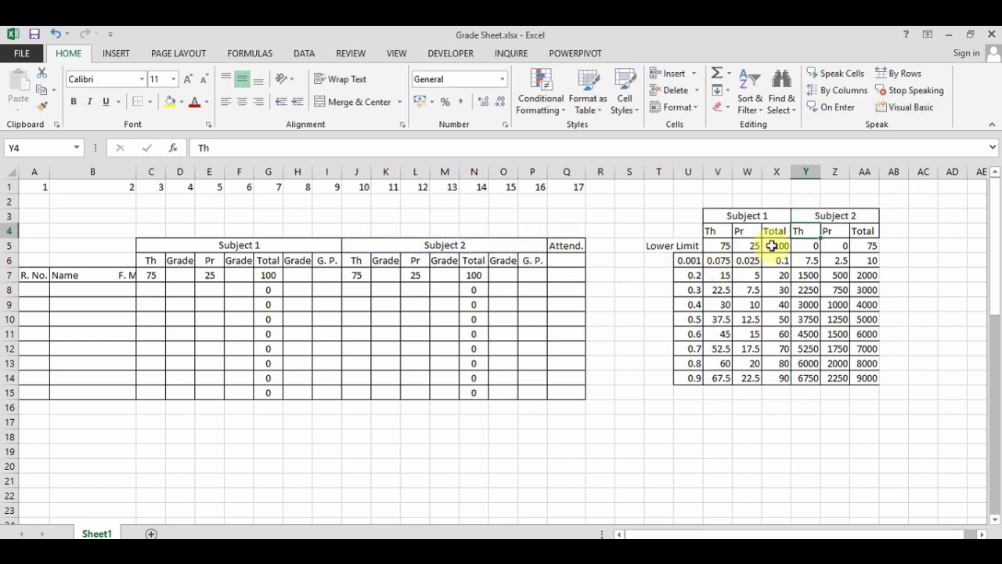
pyautogui.press('Down')
pyautogui.write('=')
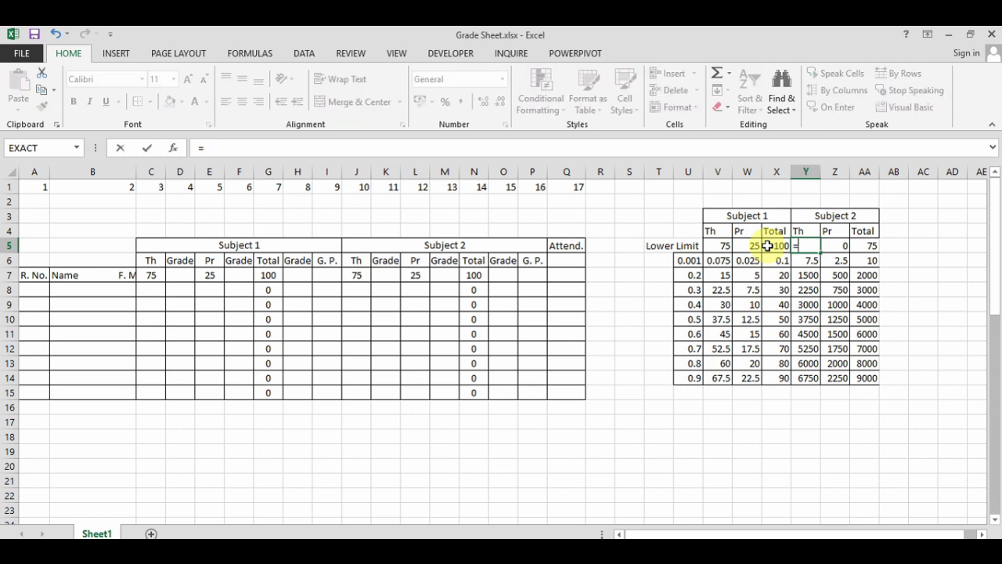
pyautogui.click(361, 275)
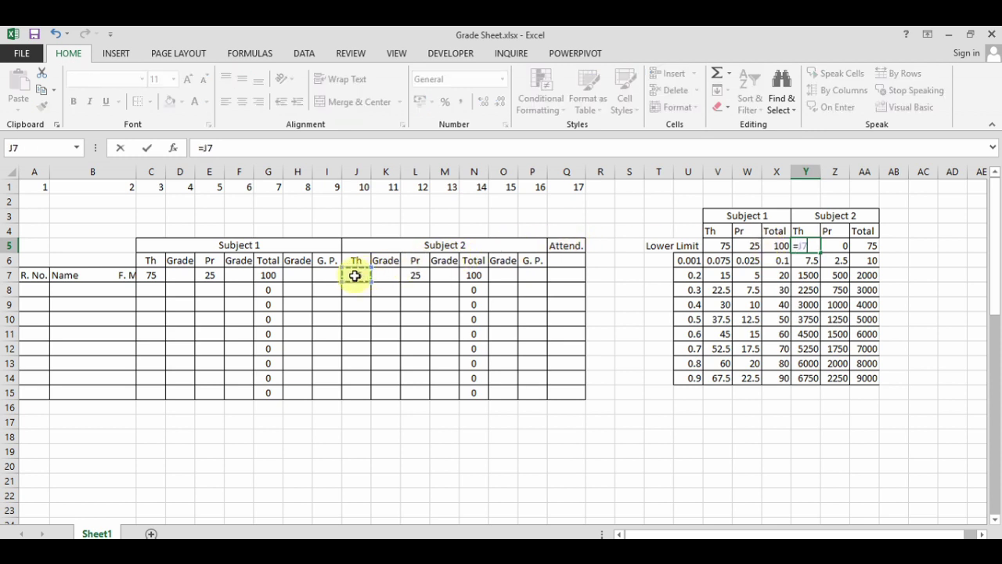
pyautogui.press('Return')
# Enter =U6*$Y$5 in Y6 for the first Subject 2 Th limit
pyautogui.write('=')
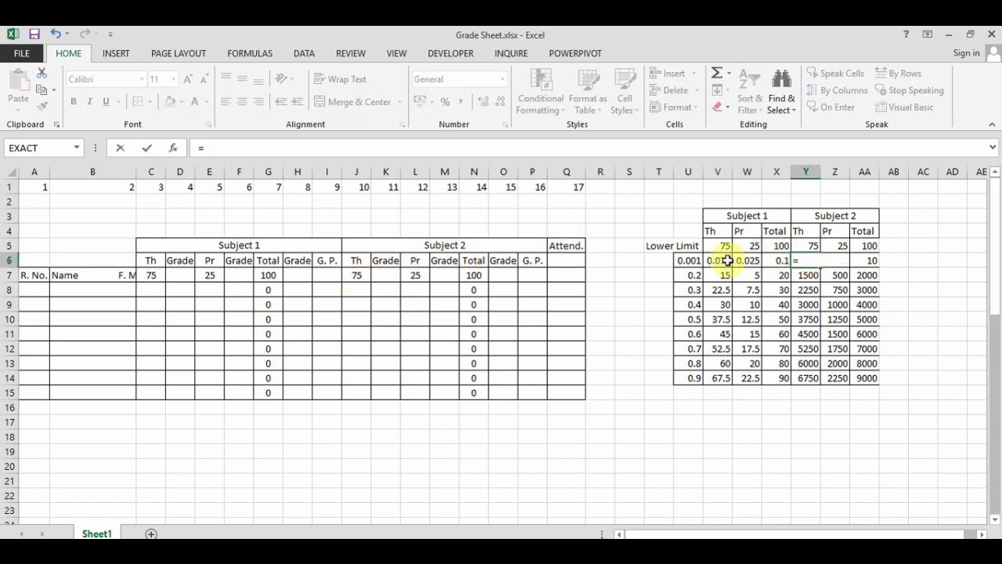
pyautogui.click(689, 262)
pyautogui.write('*')
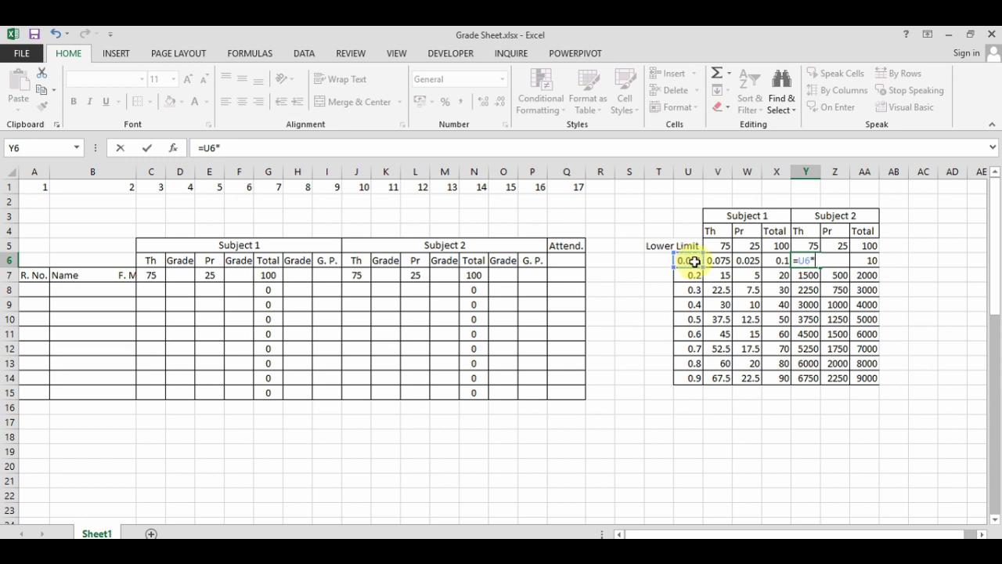
pyautogui.click(805, 243)
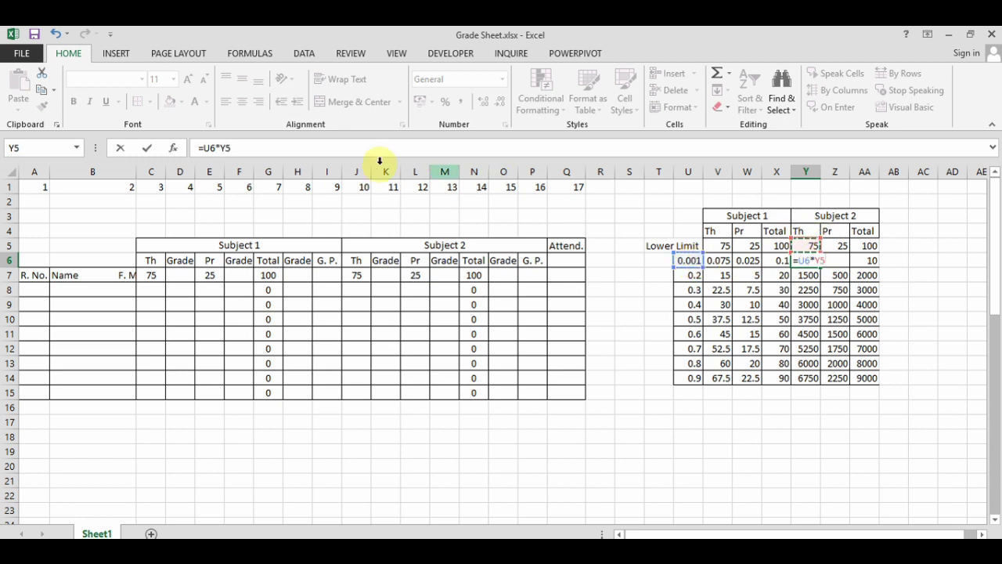
pyautogui.click(226, 147)
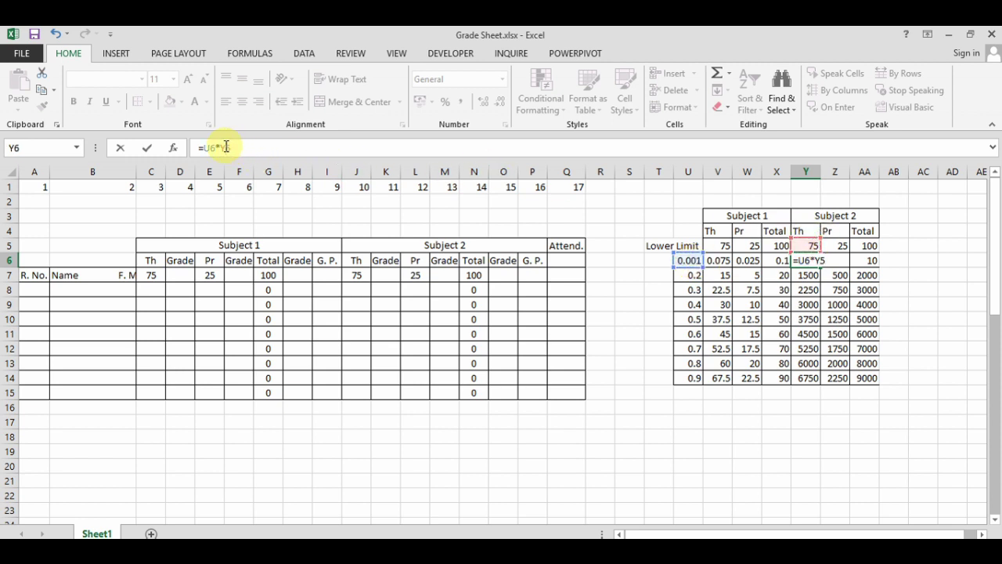
pyautogui.press('F4')
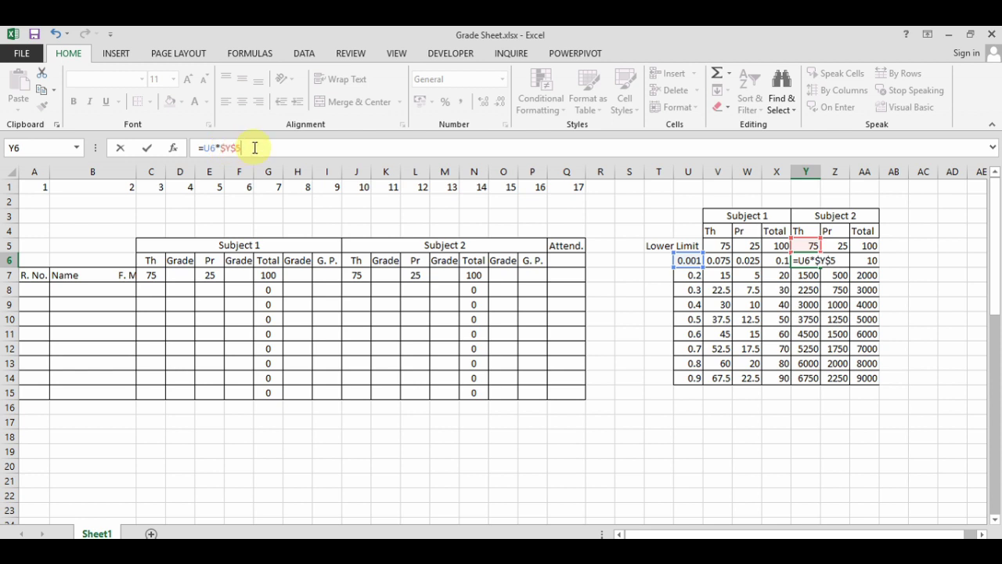
pyautogui.press('Return')
# Rewrite Z6 as =U6*$Z$5 for the first Subject 2 Pr limit
pyautogui.click(833, 259)
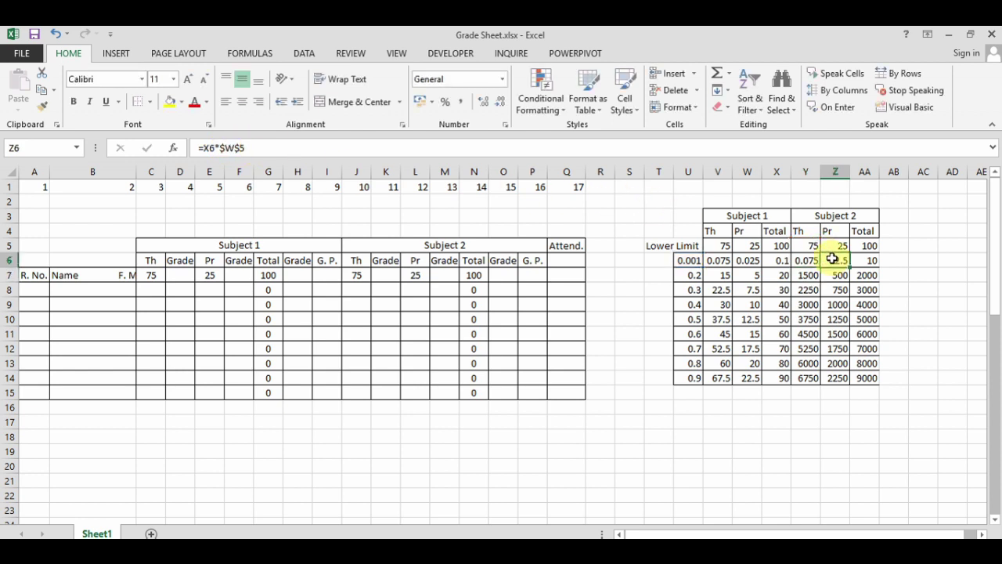
pyautogui.doubleClick(832, 259)
pyautogui.press('BackSpace')
pyautogui.press('BackSpace')
pyautogui.press('BackSpace')
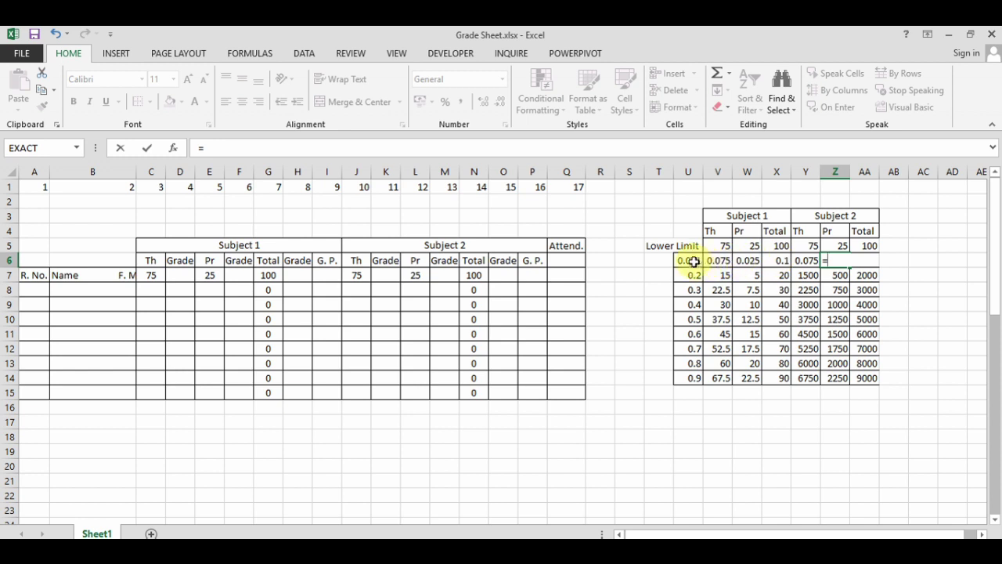
pyautogui.click(689, 261)
pyautogui.write('*')
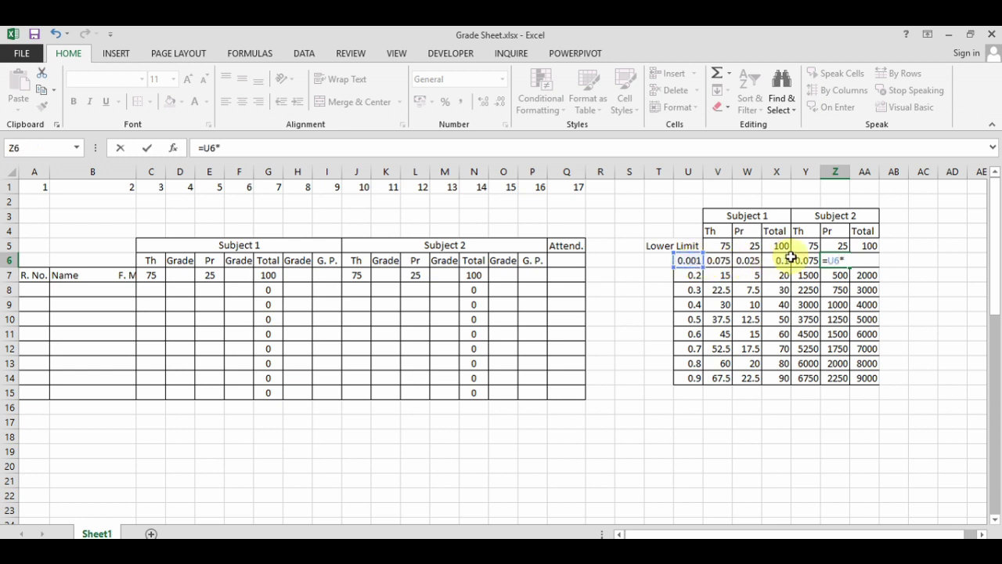
pyautogui.click(831, 244)
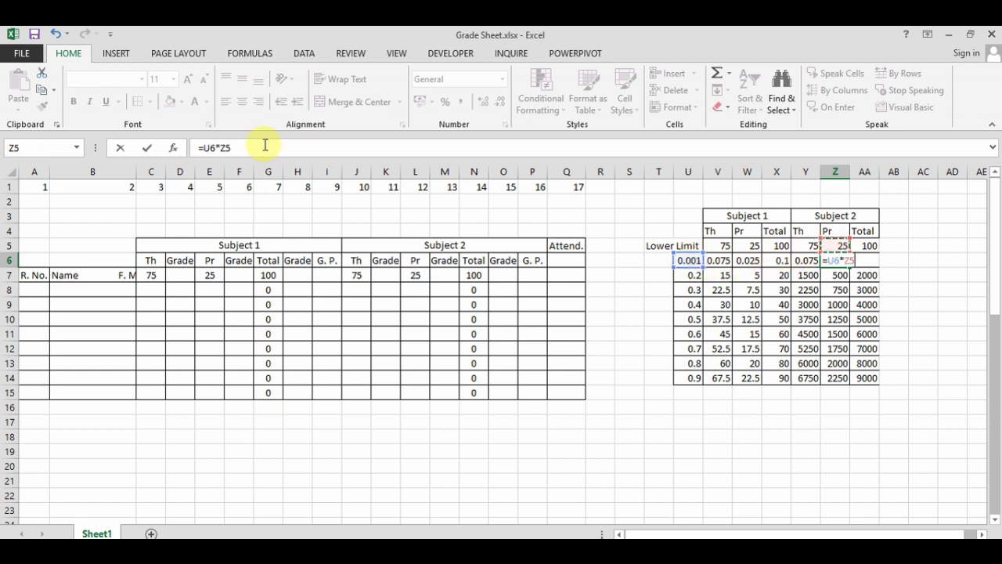
pyautogui.click(225, 148)
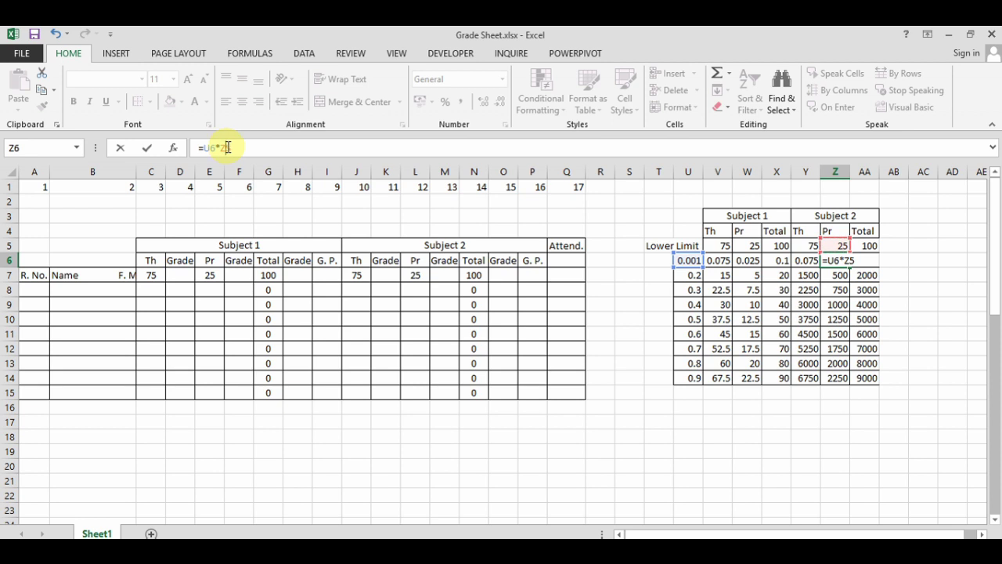
pyautogui.press('F4')
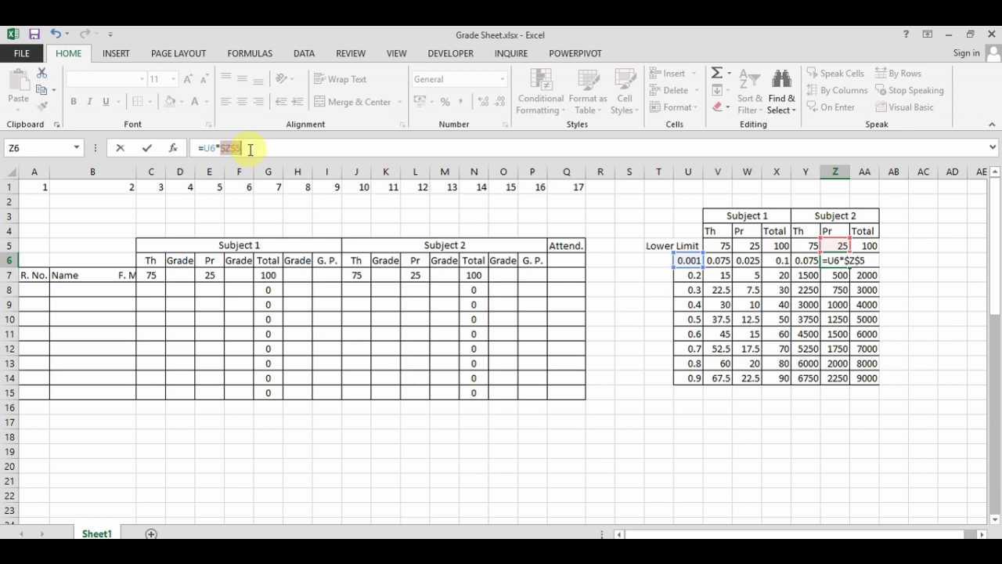
pyautogui.click(251, 149)
pyautogui.press('Return')
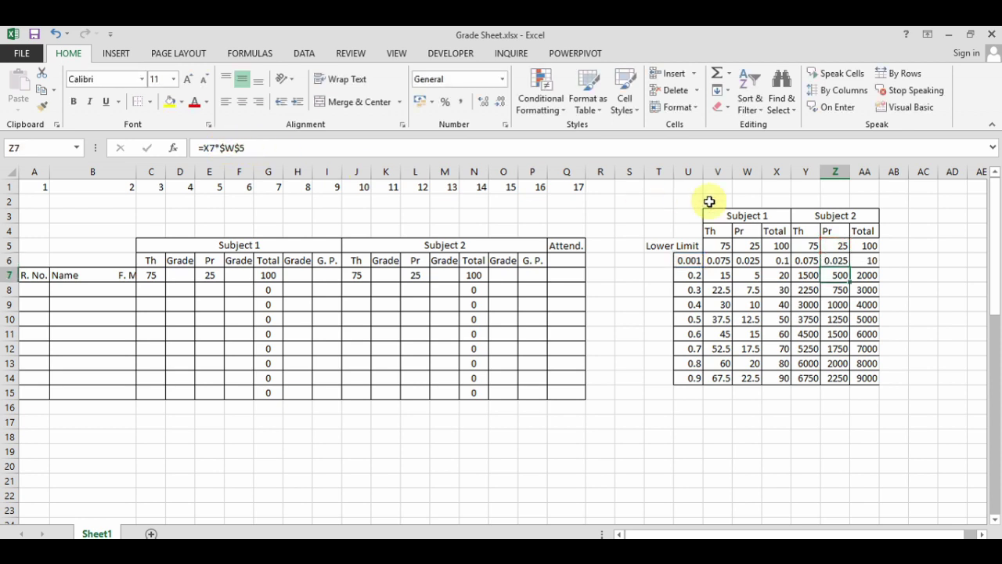
# Enter =U6*$AA$5 in AA6 and fill the row 6 formulas down the Subject 2 table
pyautogui.click(860, 259)
pyautogui.write('=')
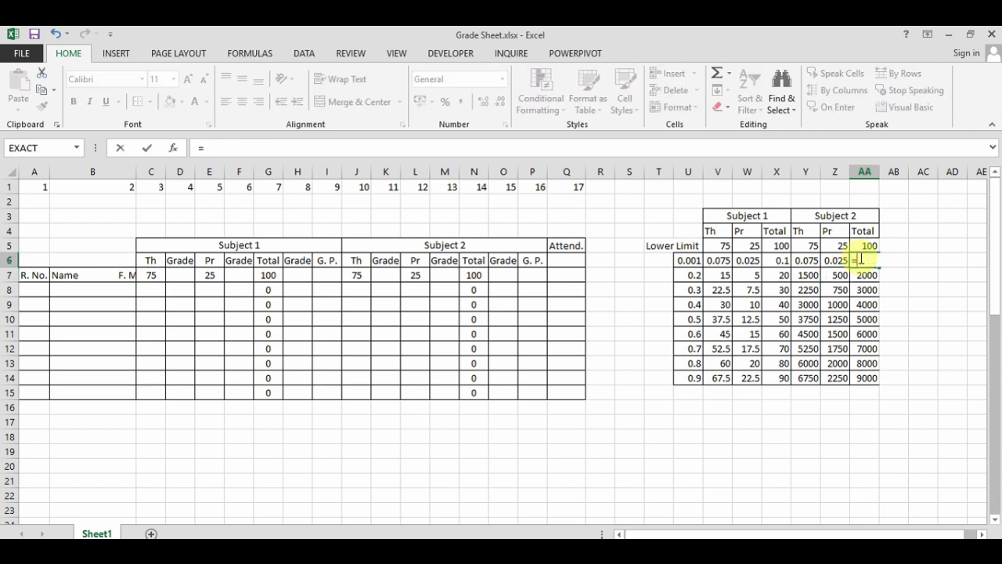
pyautogui.click(687, 260)
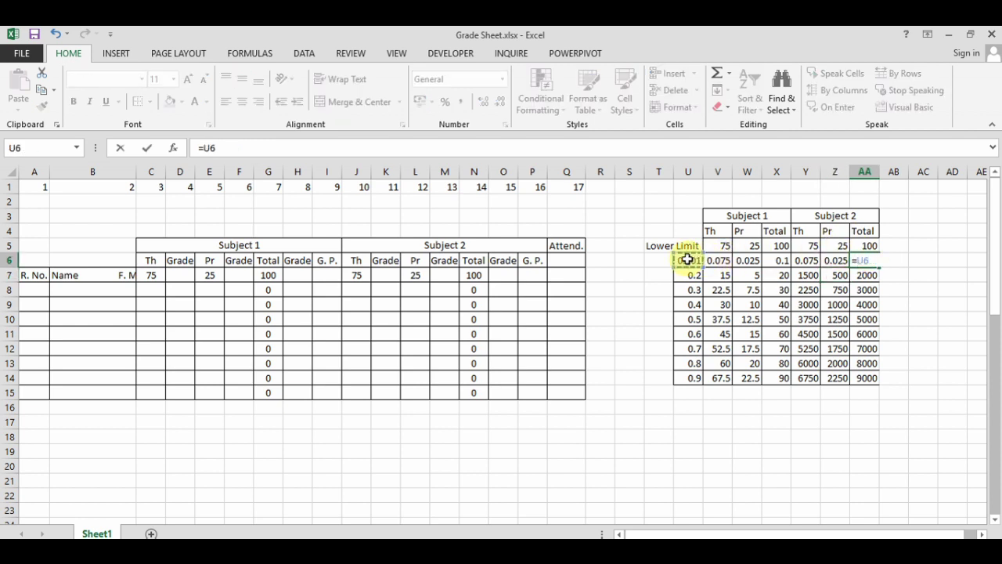
pyautogui.write('*')
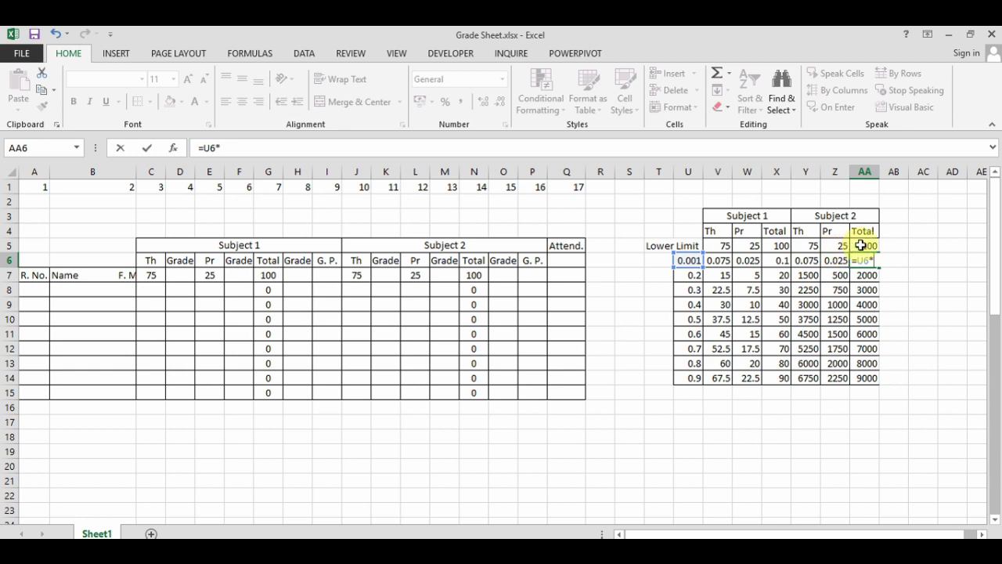
pyautogui.click(861, 245)
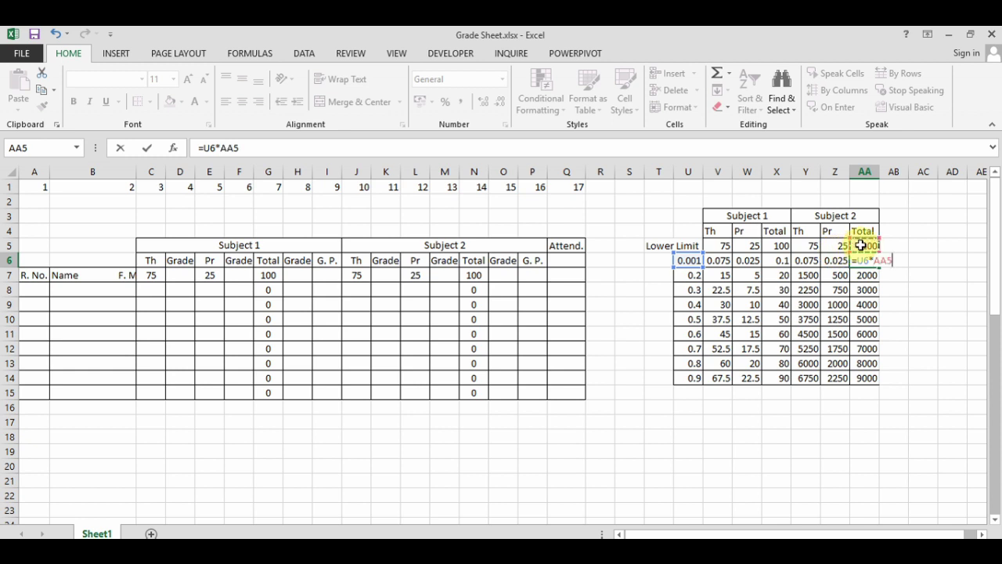
pyautogui.click(237, 147)
pyautogui.press('F4')
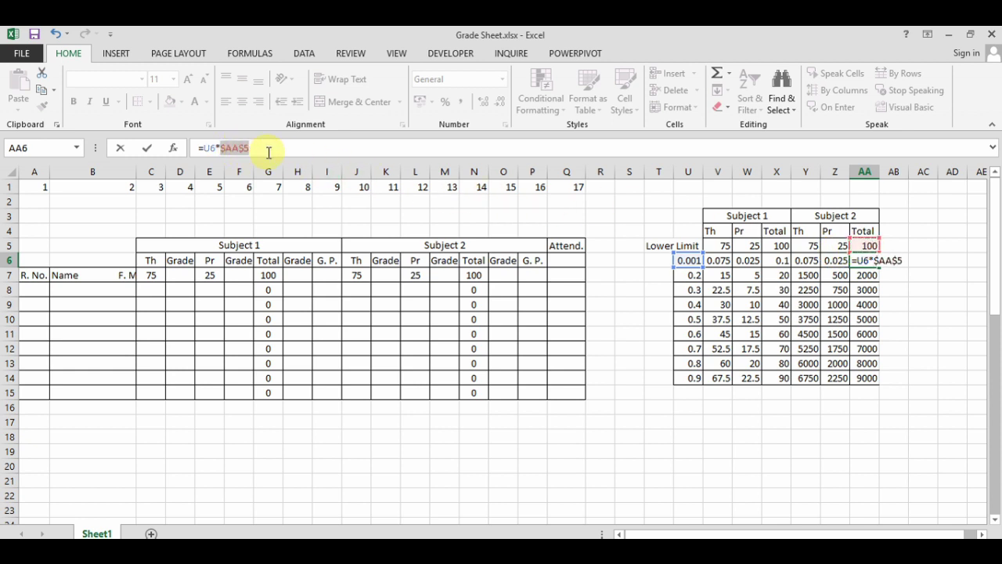
pyautogui.click(268, 149)
pyautogui.press('Return')
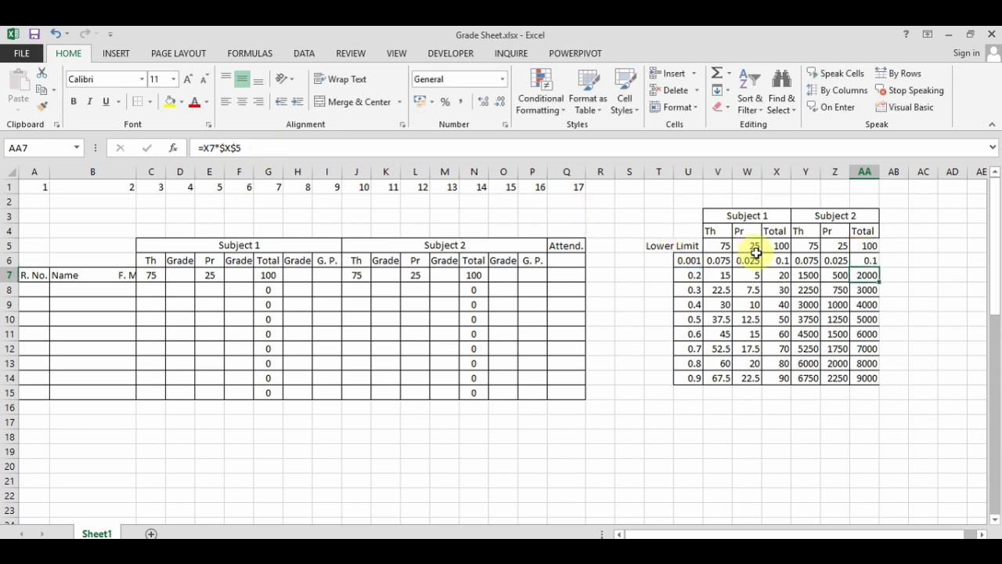
pyautogui.click(814, 261)
pyautogui.moveTo(814, 261)
pyautogui.mouseDown()
pyautogui.moveTo(870, 261)
pyautogui.moveTo(878, 376)
pyautogui.mouseUp()
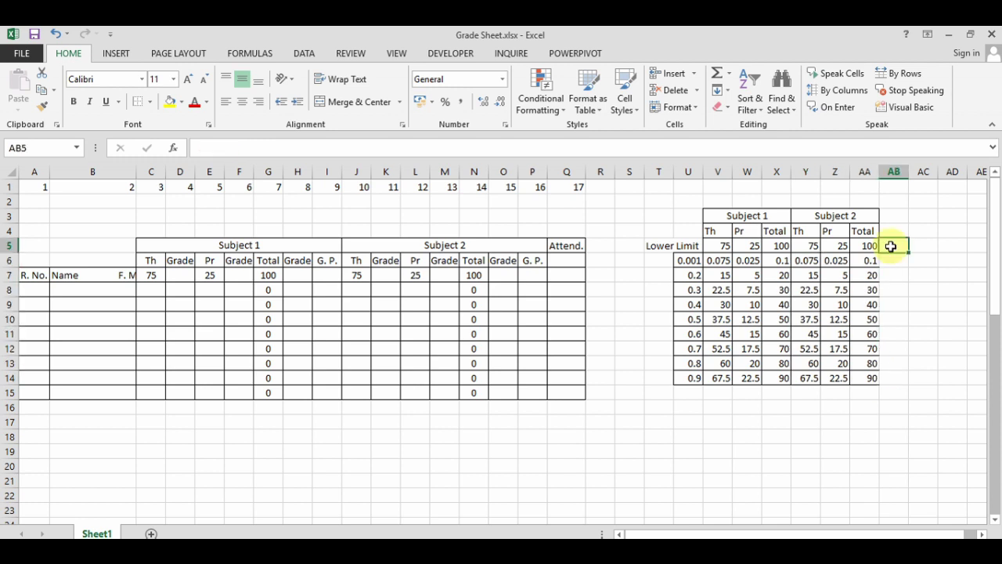
# Enter the Grade heading in AB5 and grades E, D, D+, C and C+ below it
pyautogui.write('Grade')
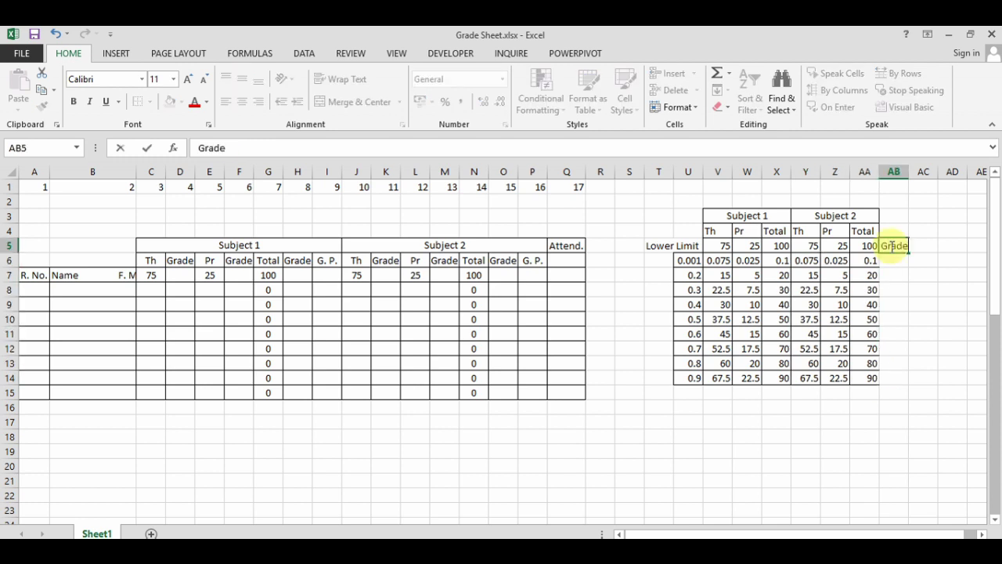
pyautogui.press('Return')
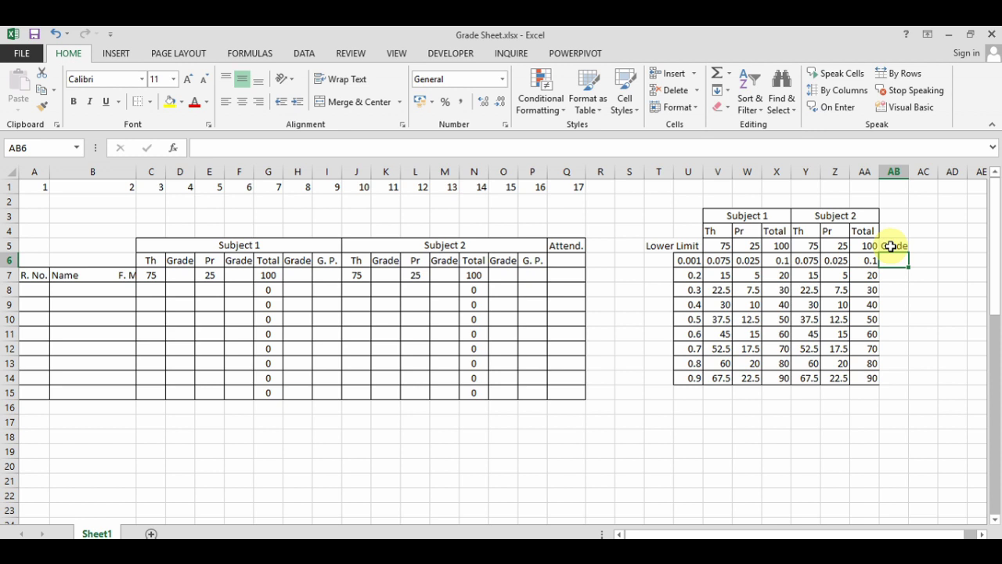
pyautogui.write('E')
pyautogui.press('Return')
pyautogui.write('D')
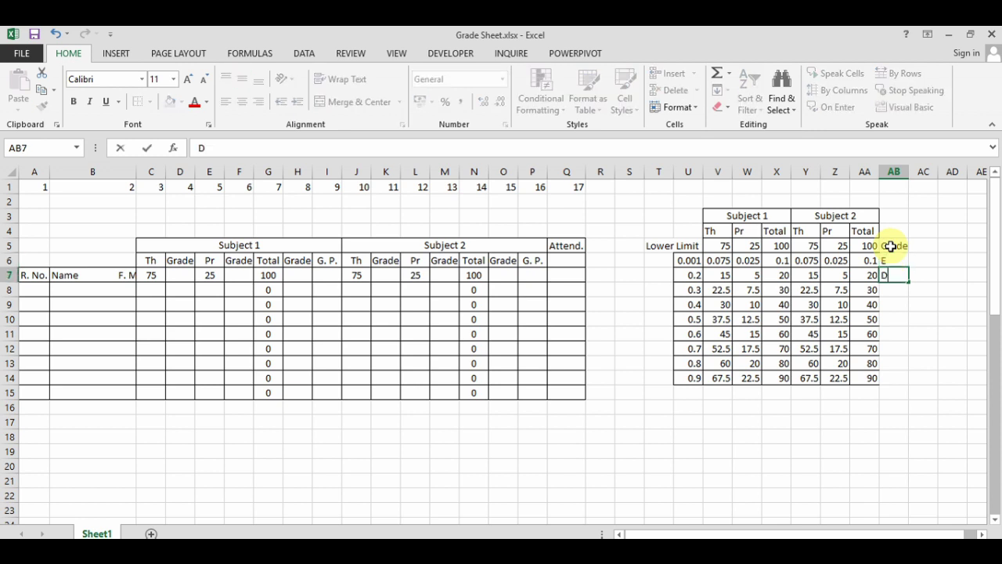
pyautogui.press('Return')
pyautogui.write('D+')
pyautogui.press('Return')
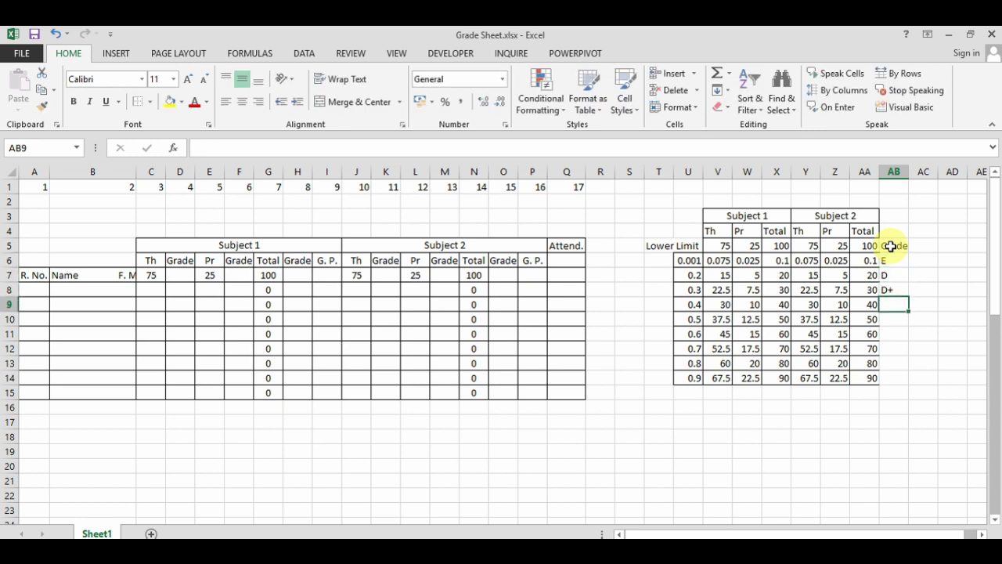
pyautogui.write('C')
pyautogui.press('Return')
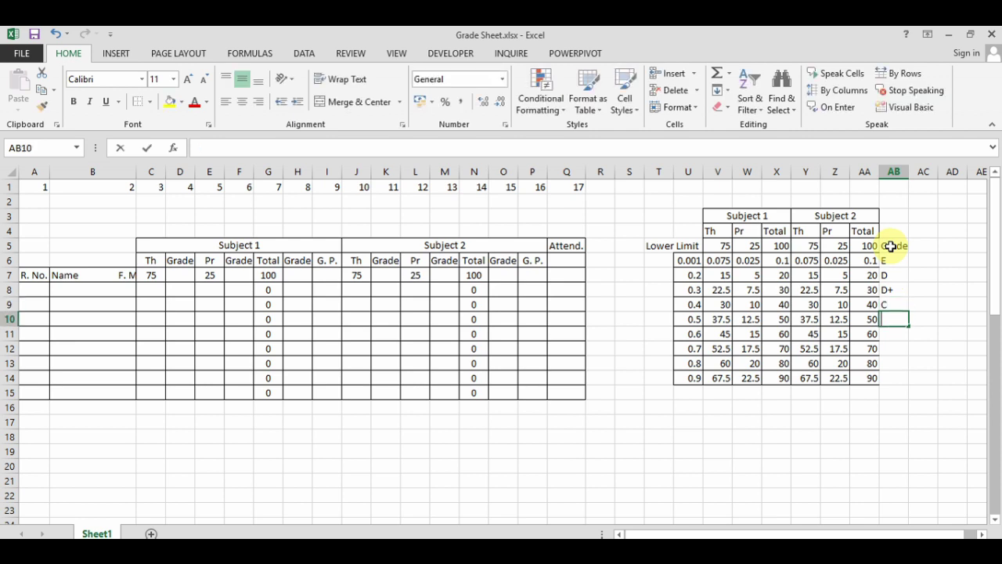
pyautogui.write('C+')
pyautogui.press('Return')
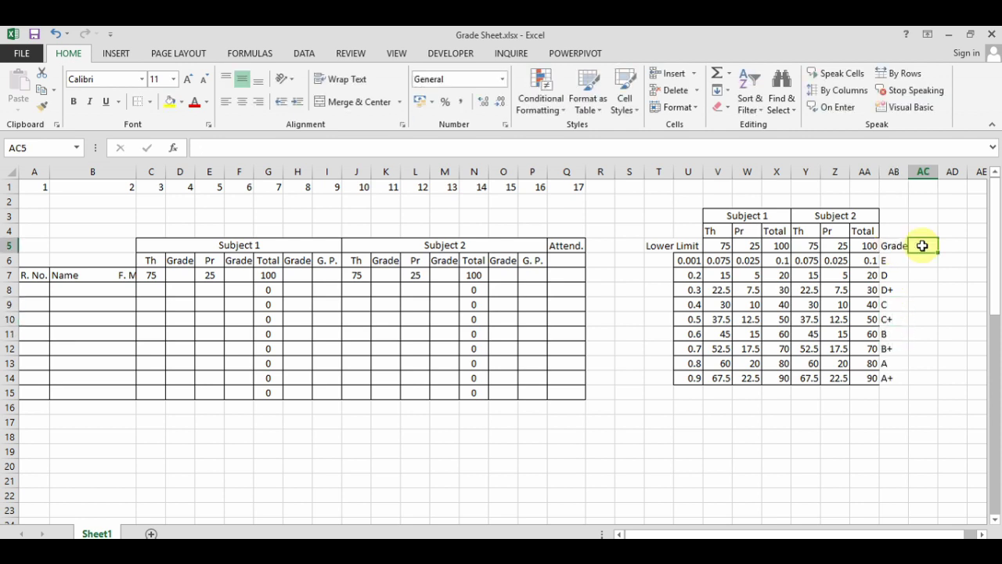
# Add the G. P. heading in AC5 with grade points 0.8, 1.2, 1.6, 2 and 2.4
pyautogui.write('G. P.')
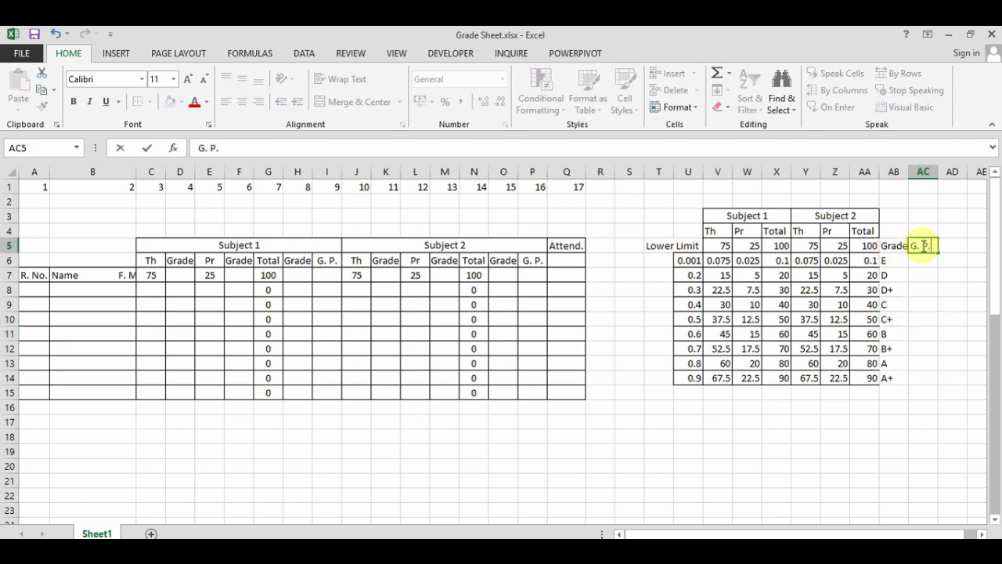
pyautogui.press('Return')
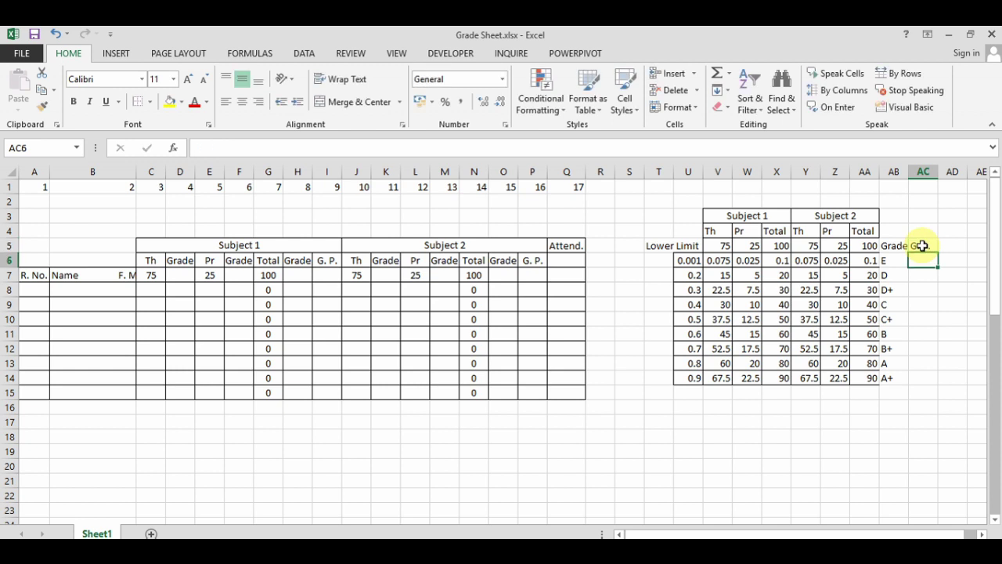
pyautogui.write('.8')
pyautogui.press('Return')
pyautogui.write('1.2')
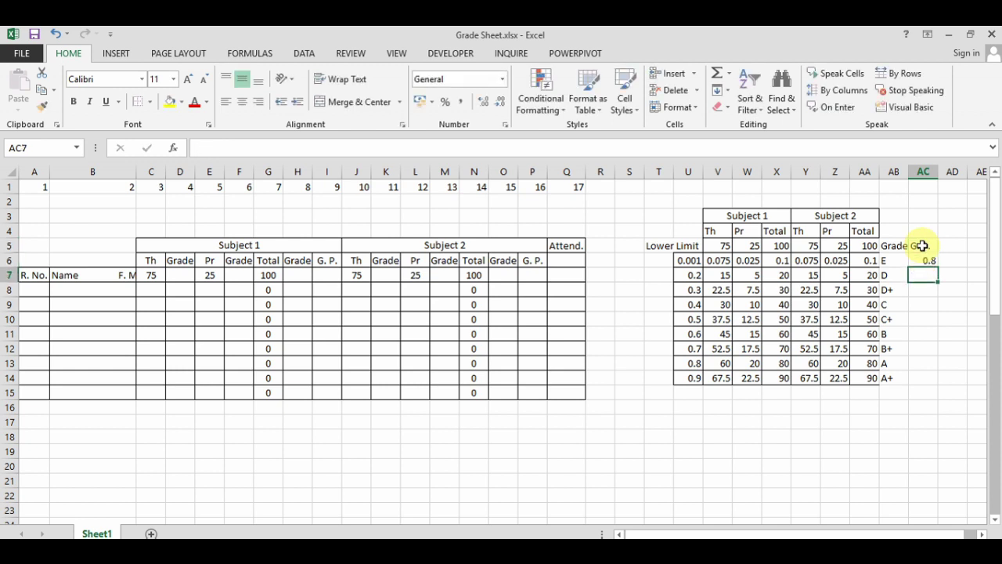
pyautogui.press('Return')
pyautogui.write('1.6')
pyautogui.press('Return')
pyautogui.write('22')
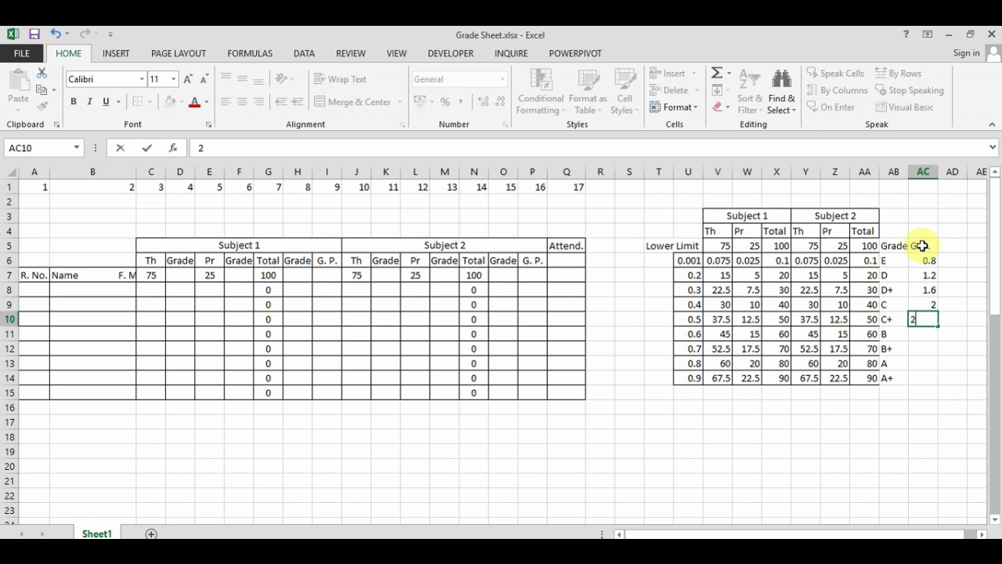
pyautogui.press('Return')
# Finish the grade points with 2.8, 3.2, 3.6 and 4 down to AC14
pyautogui.write('2.8')
pyautogui.press('Return')
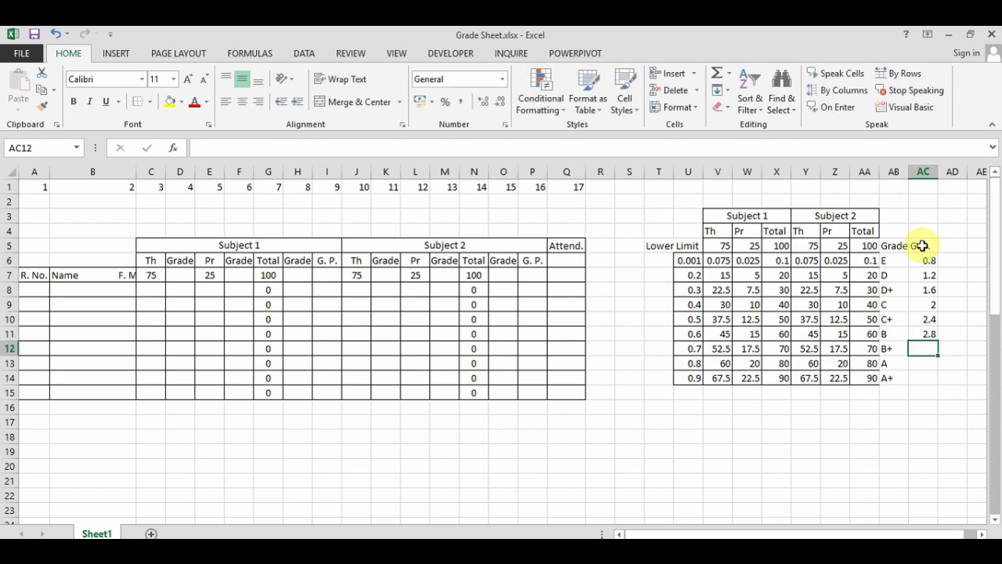
pyautogui.write('3.2')
pyautogui.press('Return')
pyautogui.write('3')
pyautogui.press('Return')
pyautogui.write('4')
pyautogui.click(823, 217)
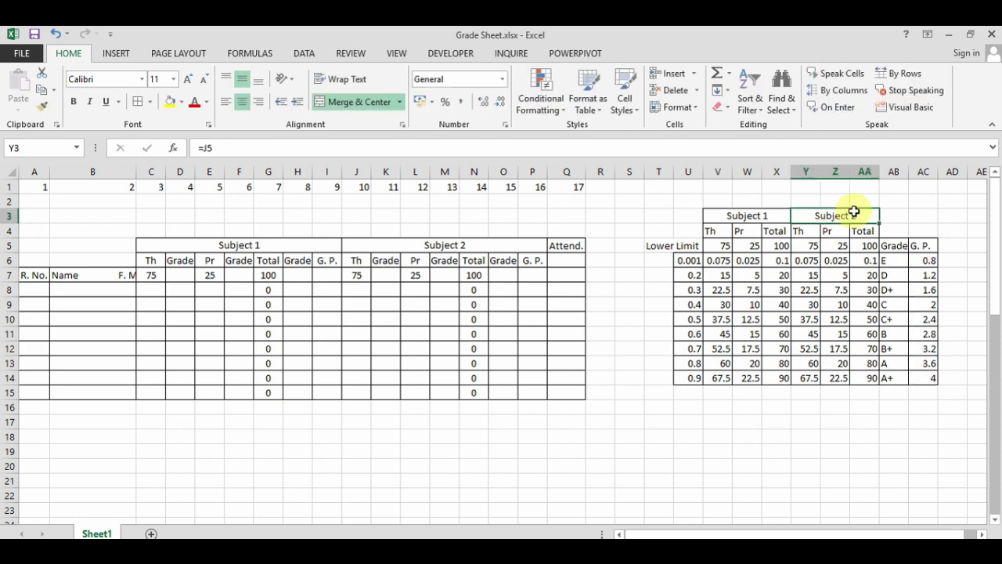
# Number row 1 from 1 in AB1 leftward to 7 in V1 using the fill handle
pyautogui.click(894, 187)
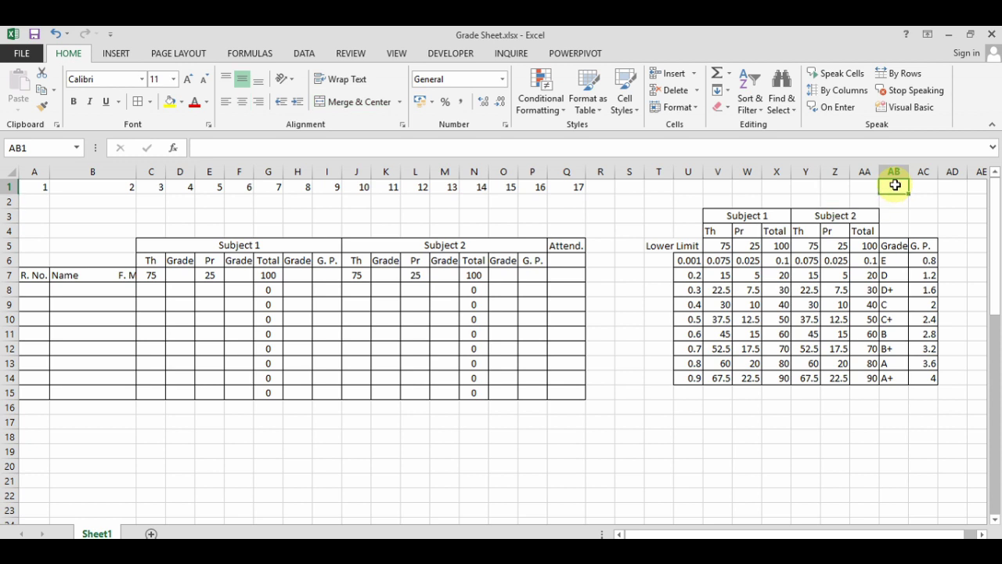
pyautogui.write('1')
pyautogui.press('Left')
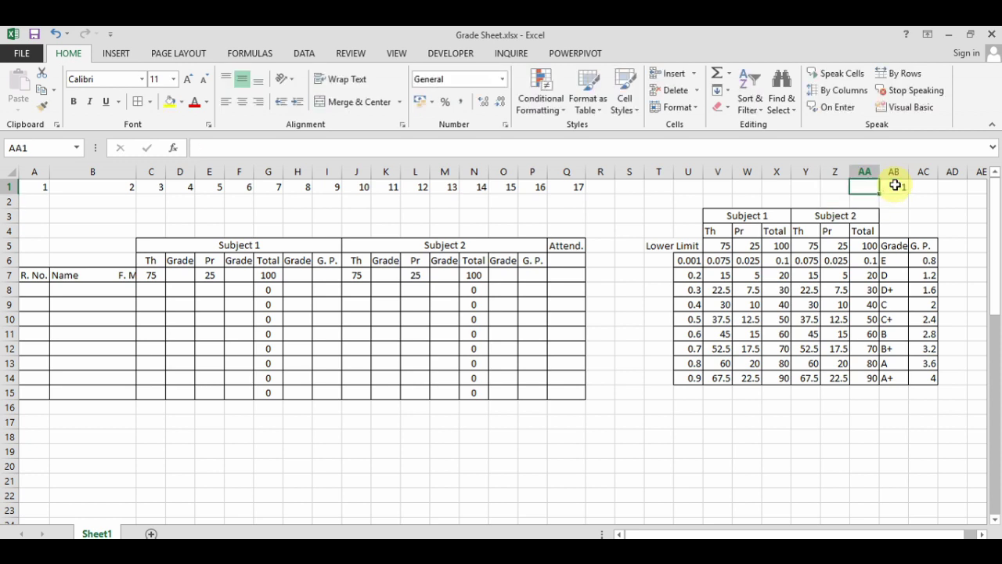
pyautogui.write('2')
pyautogui.press('Left')
pyautogui.moveTo(896, 185); pyautogui.dragTo(712, 195)
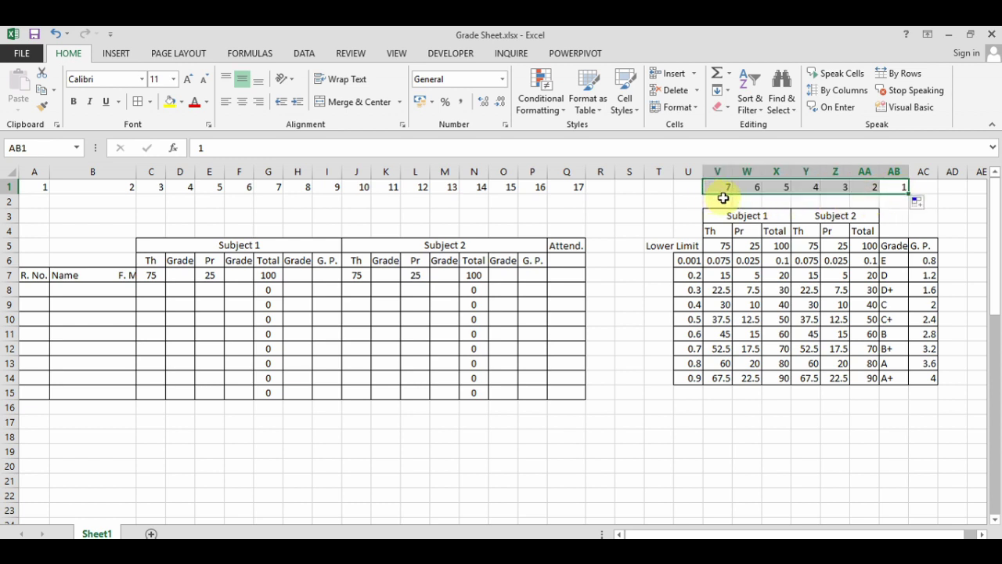
pyautogui.click(720, 184)
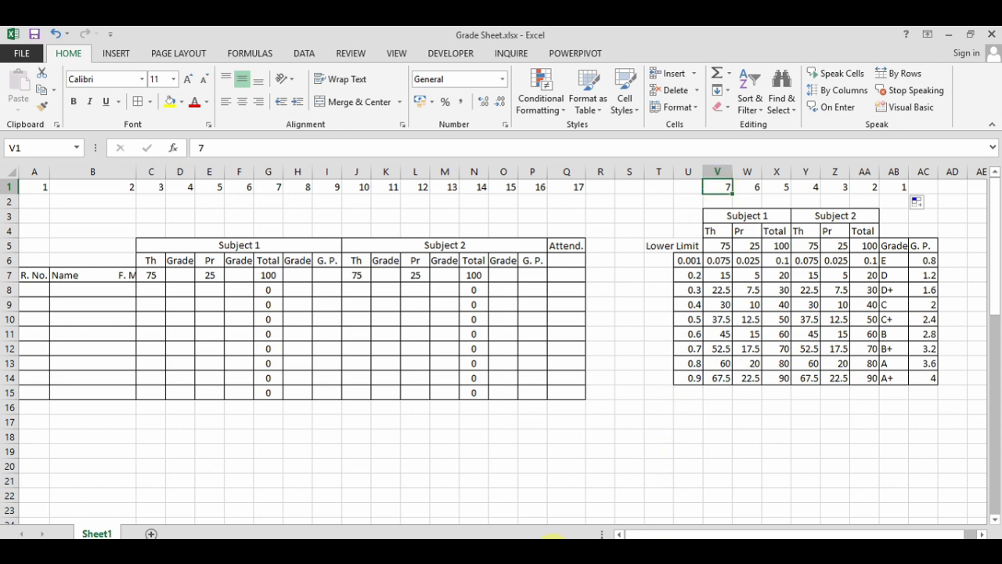
# Paste the four students' names and Th marks into B8:C11
pyautogui.click(92, 290)
pyautogui.write('Dolma\t55 Ram\t47 Abdul\t12 Hary\t74')
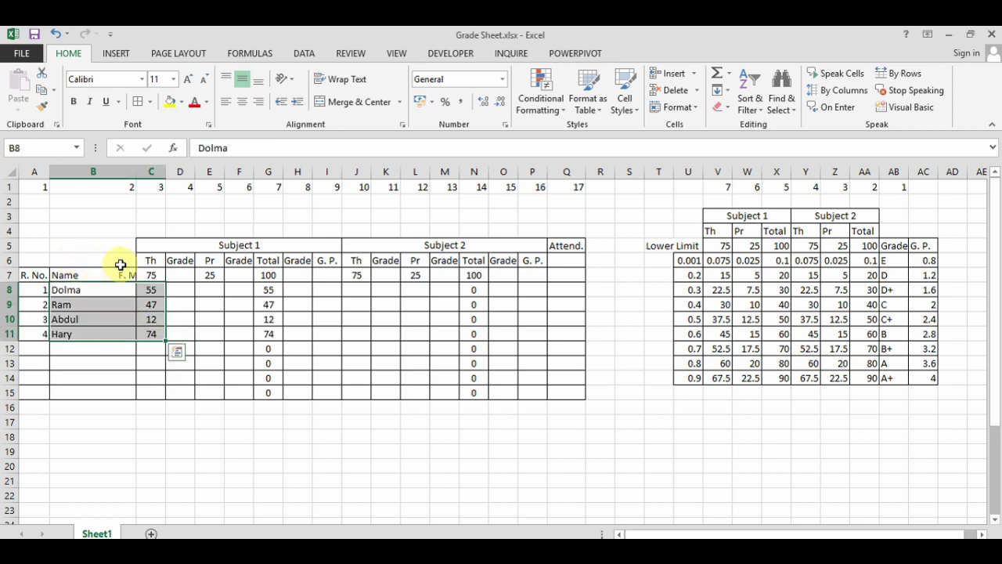
pyautogui.click(172, 248)
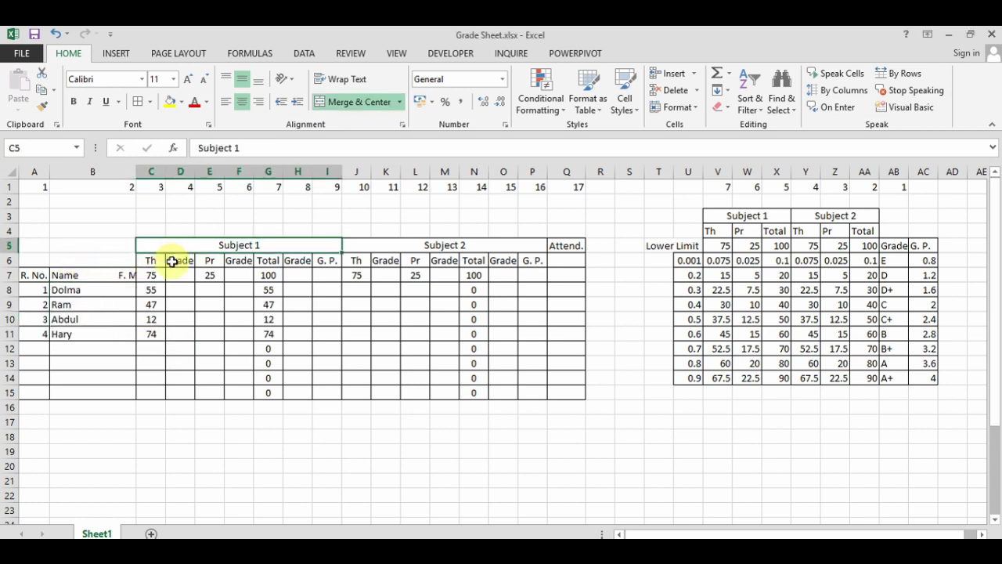
# Enter =VLOOKUP(C8,V6:AB14,7) in D8 for the first student's theory grade
pyautogui.click(180, 290)
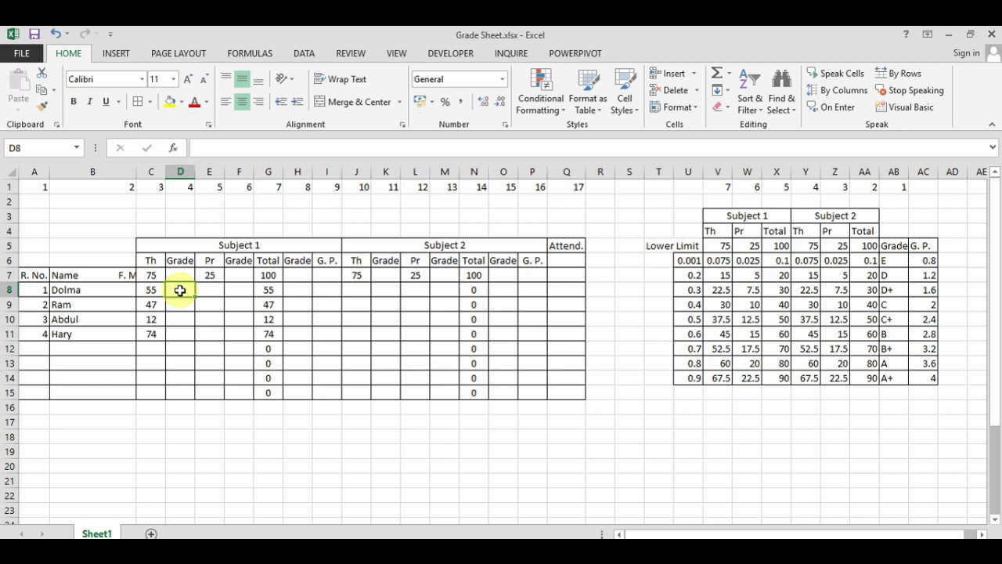
pyautogui.write('=vlookup(')
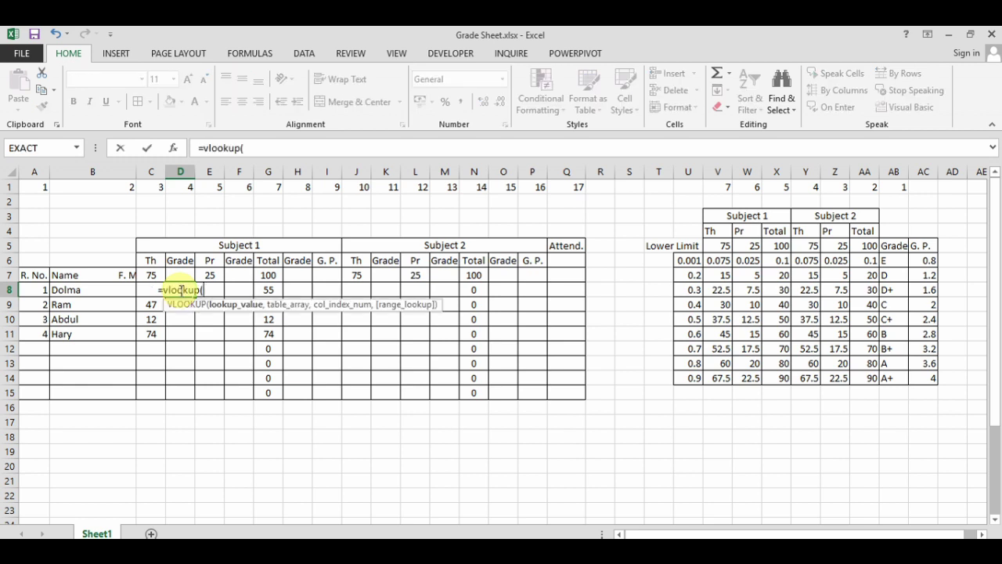
pyautogui.write('C8')
pyautogui.click(248, 147)
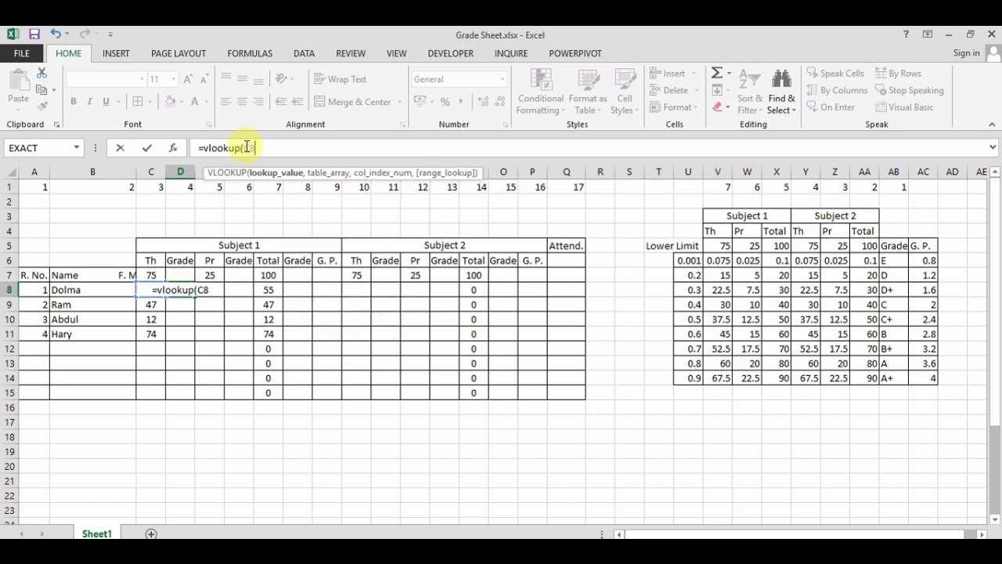
pyautogui.write(',')
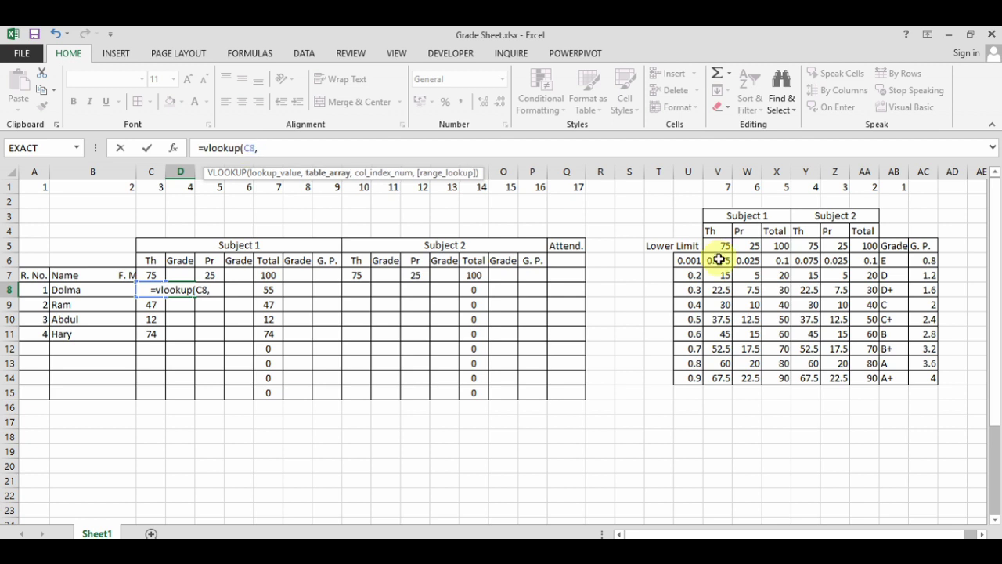
pyautogui.click(719, 259)
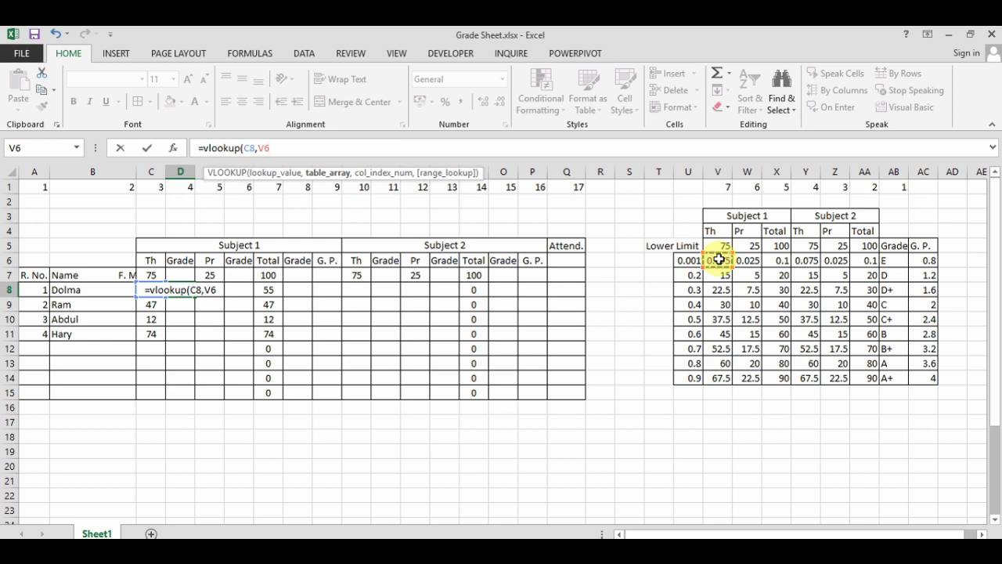
pyautogui.moveTo(719, 260); pyautogui.dragTo(894, 379)
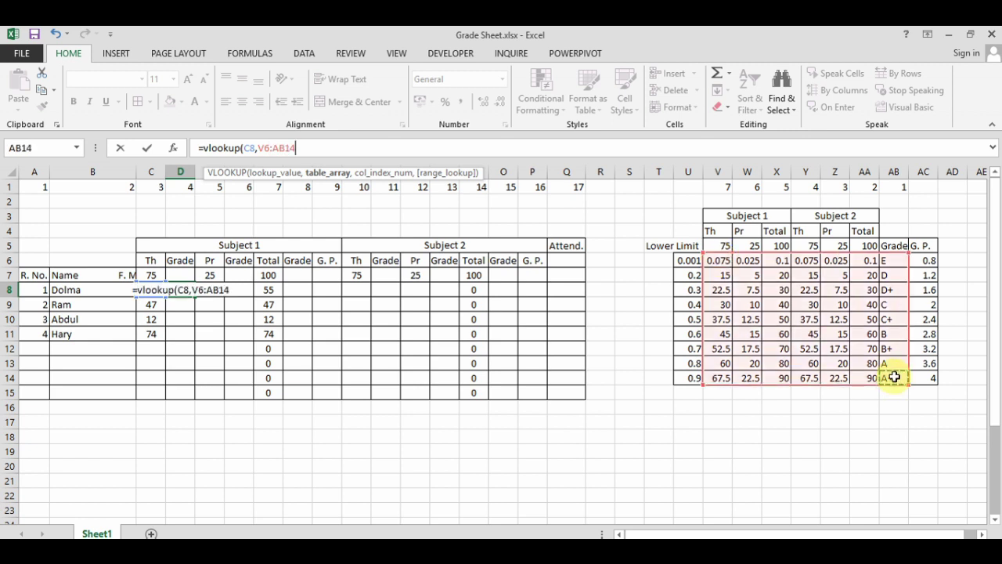
pyautogui.write(',')
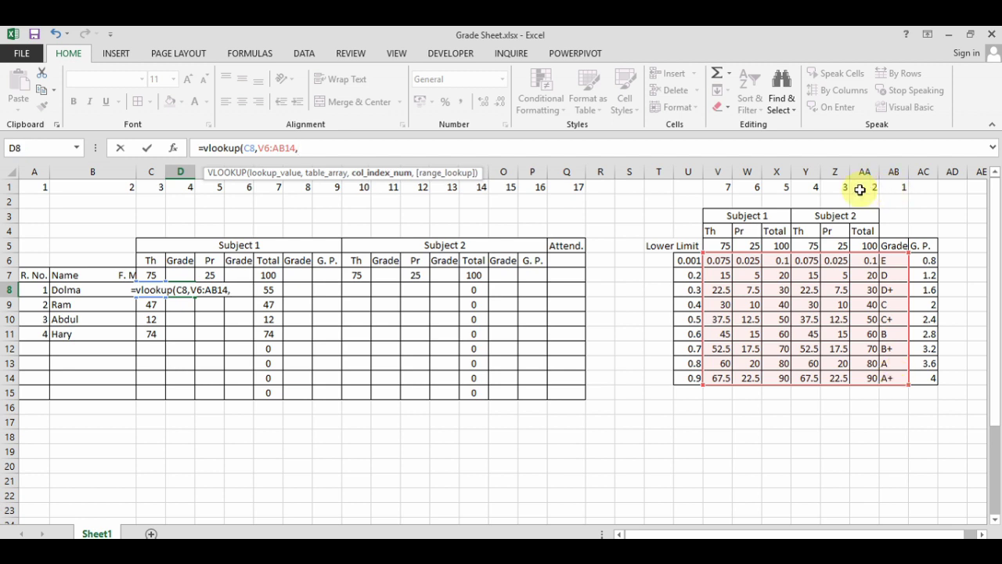
pyautogui.write('7')
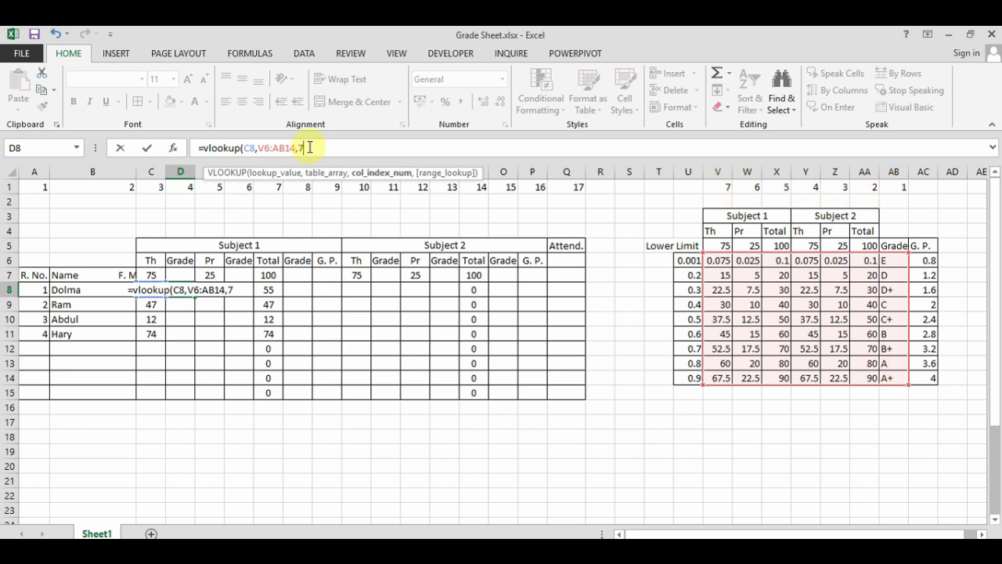
pyautogui.write(')')
pyautogui.press('Return')
# Make the range $V$6:$AB$14 absolute and fill D8 down to D11, giving B+, B, E, A+
pyautogui.click(180, 290)
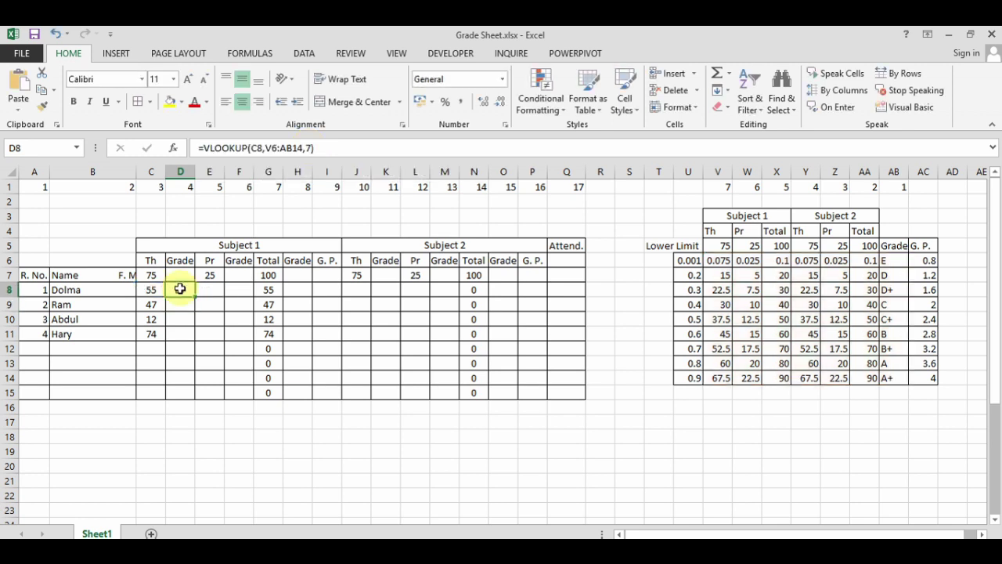
pyautogui.click(271, 147)
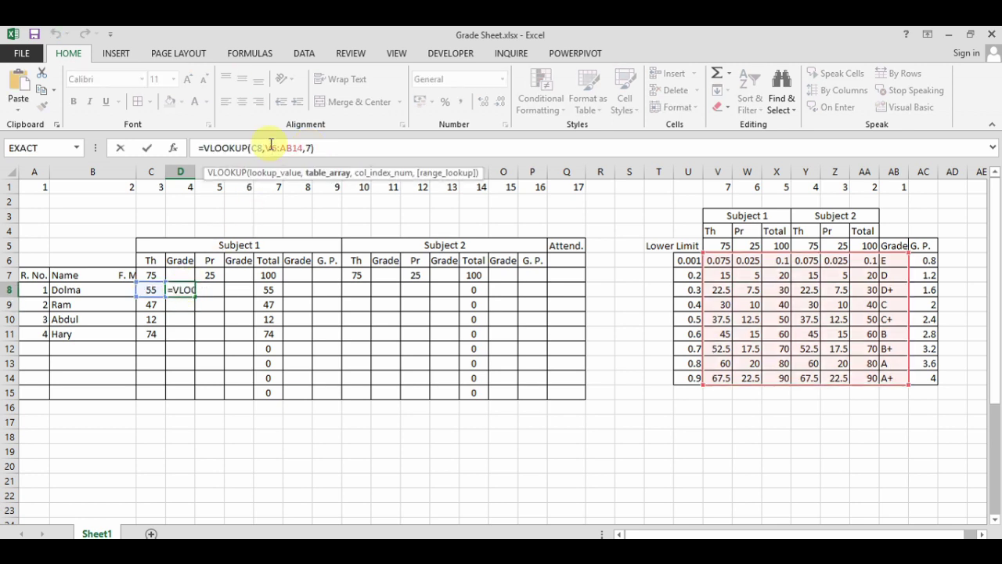
pyautogui.press('F4')
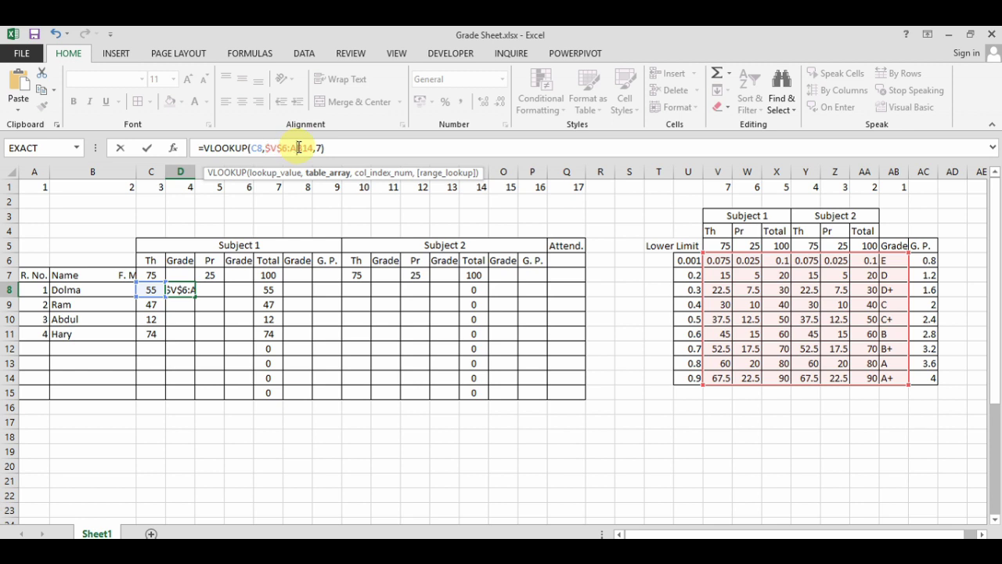
pyautogui.click(298, 147)
pyautogui.press('F4')
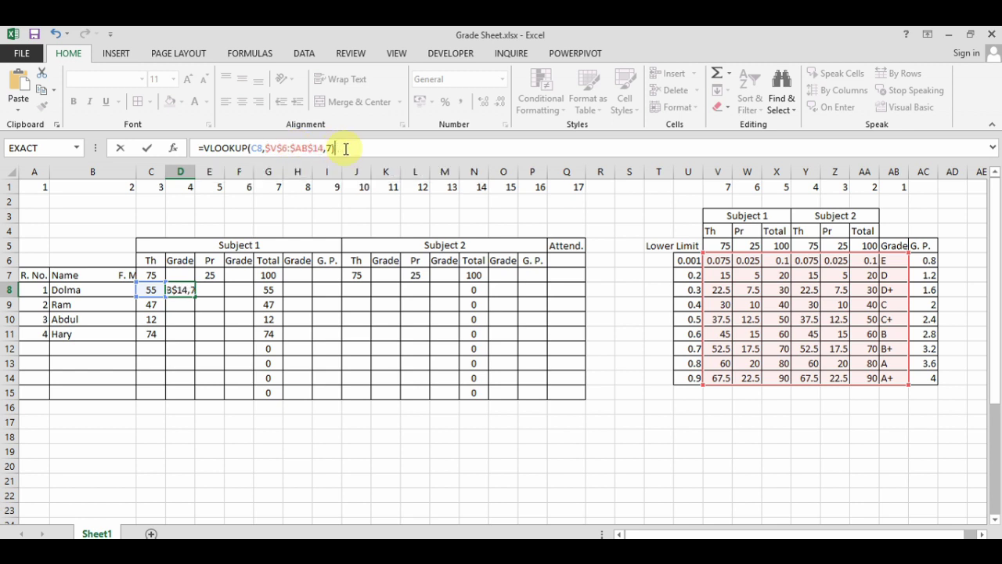
pyautogui.press('Return')
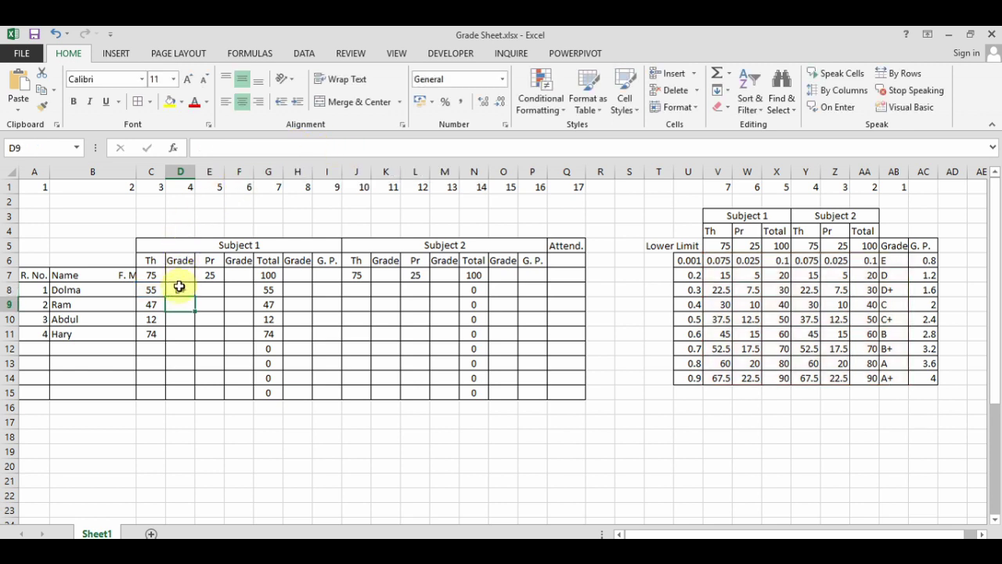
pyautogui.click(180, 288)
pyautogui.moveTo(195, 294); pyautogui.dragTo(197, 341)
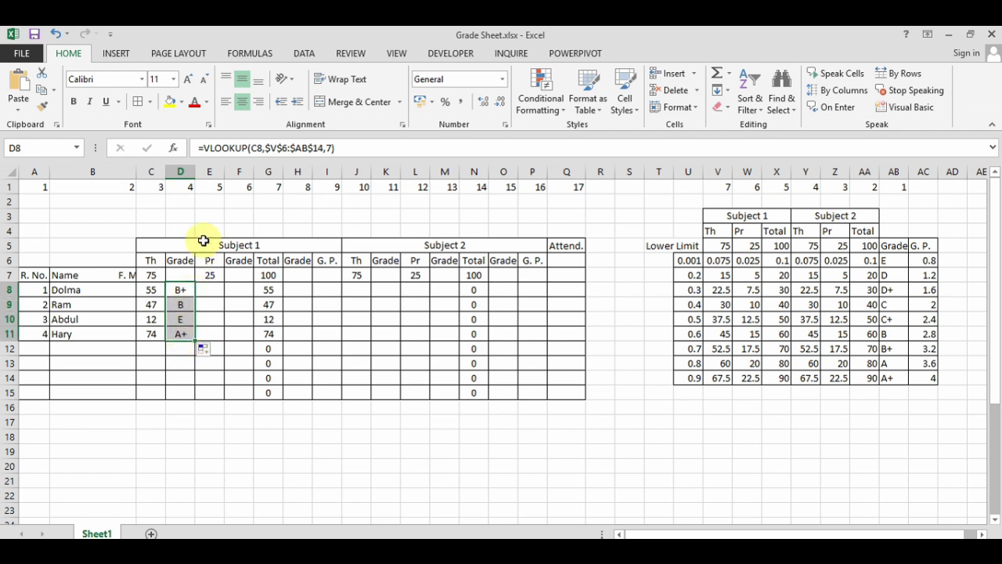
pyautogui.click(206, 245)
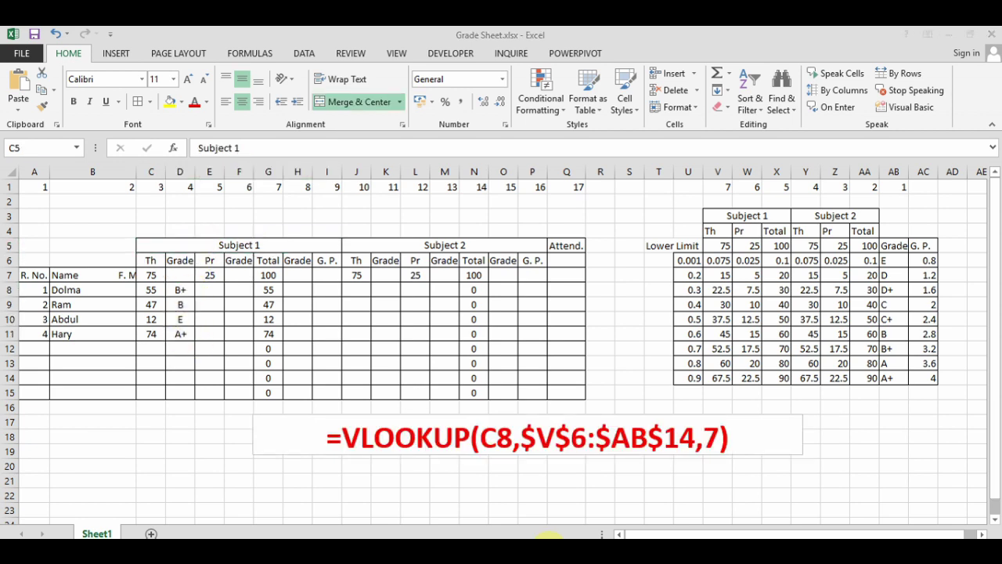
pyautogui.click(239, 290)
# Enter =VLOOKUP(E8,W6:AB14,6) in F8 for the first student's practical grade
pyautogui.write('=vlookup(')
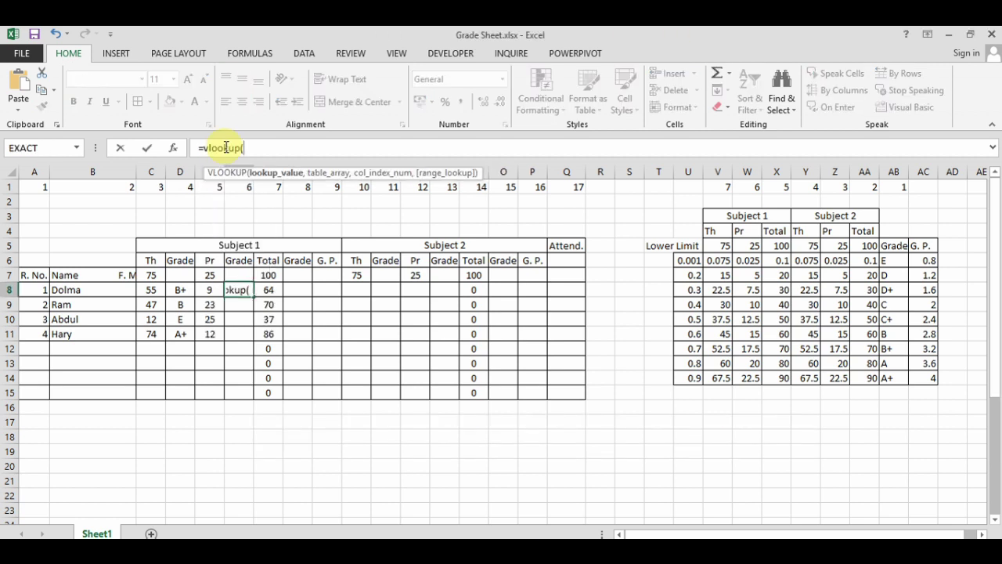
pyautogui.click(212, 290)
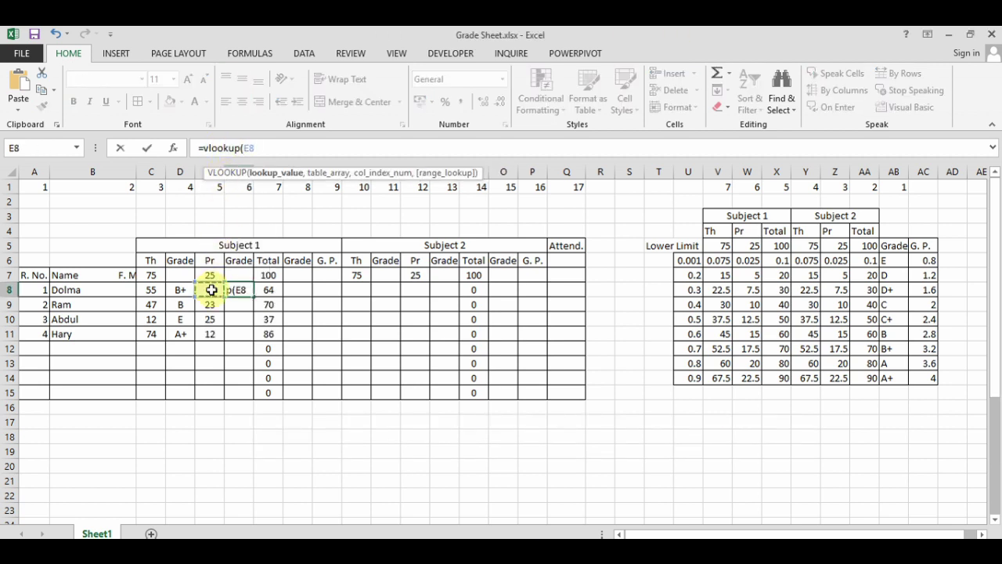
pyautogui.write(',')
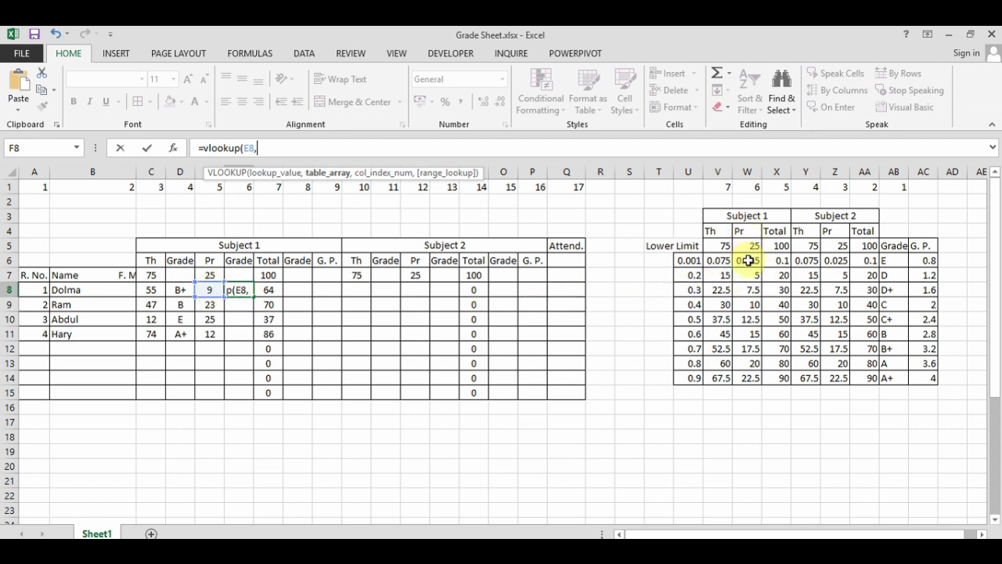
pyautogui.click(748, 261)
pyautogui.moveTo(748, 261); pyautogui.dragTo(748, 260)
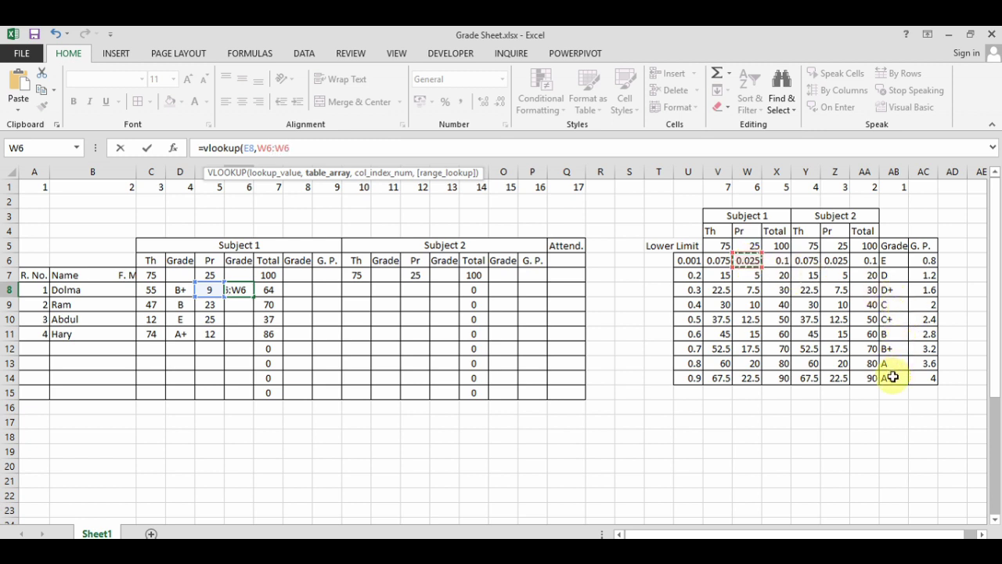
pyautogui.moveTo(893, 377); pyautogui.dragTo(893, 378)
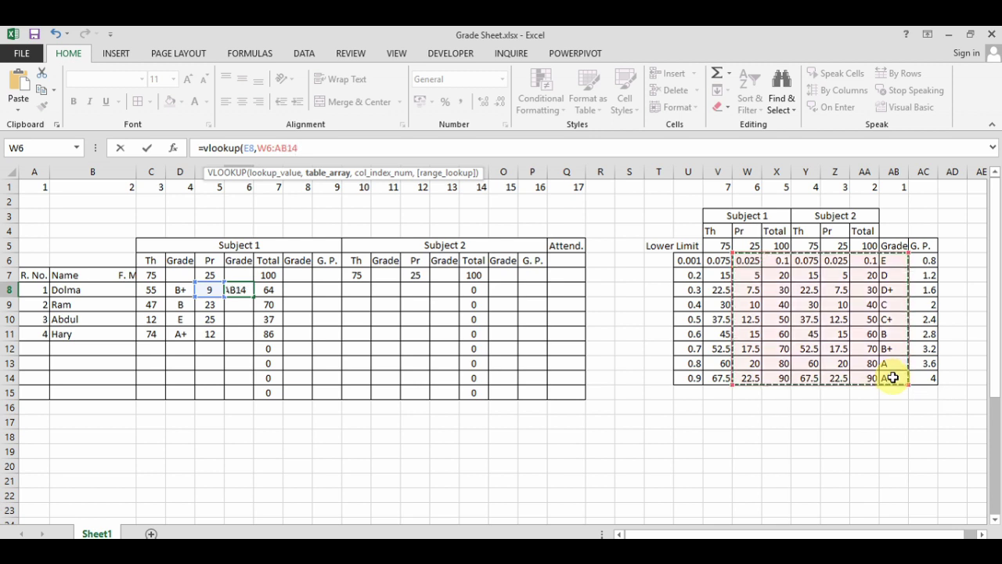
pyautogui.write(',')
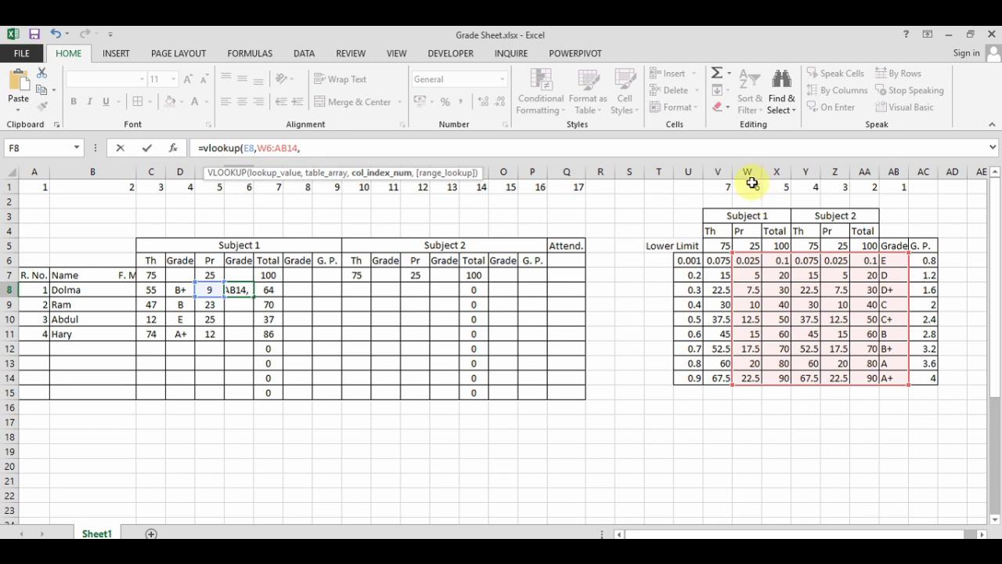
pyautogui.write('6')
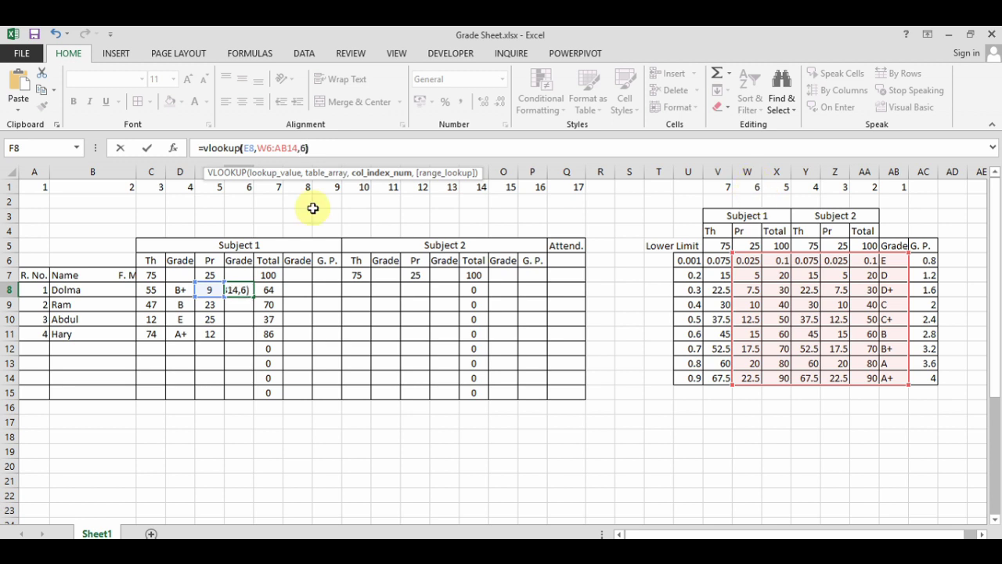
pyautogui.press('Return')
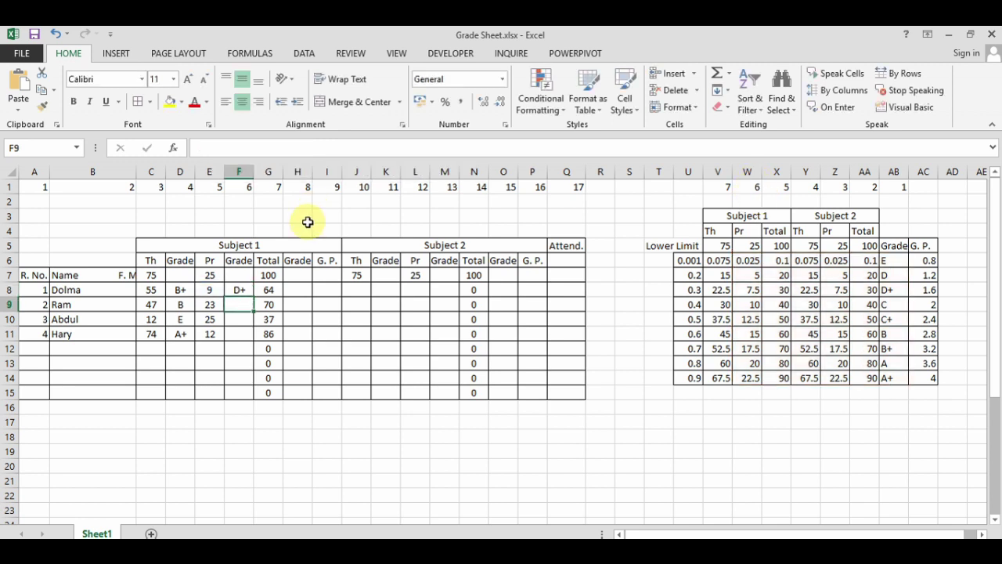
# Make the range $W$6:$AB$14 absolute and copy F8's formula down to F11
pyautogui.click(239, 290)
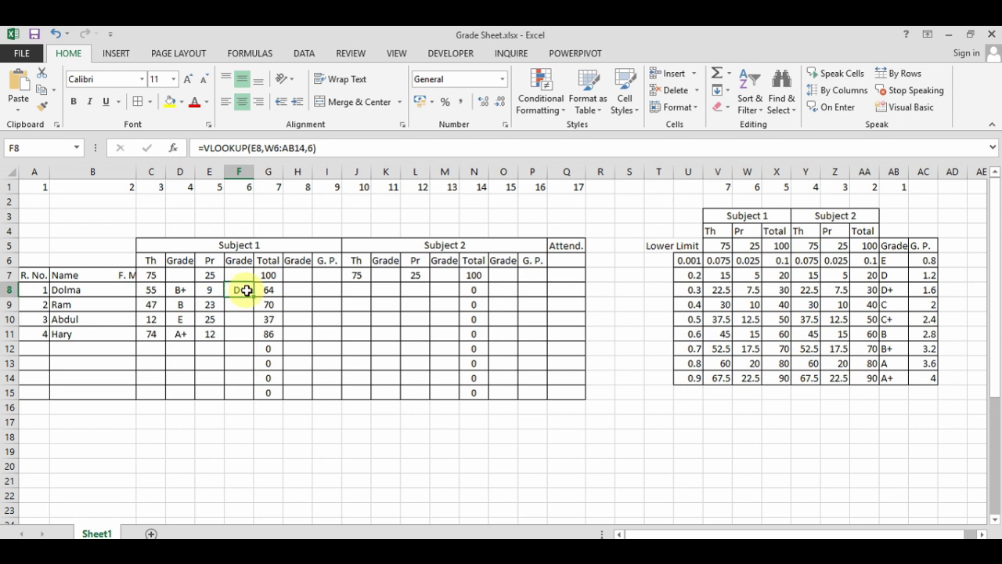
pyautogui.click(273, 148)
pyautogui.press('F4')
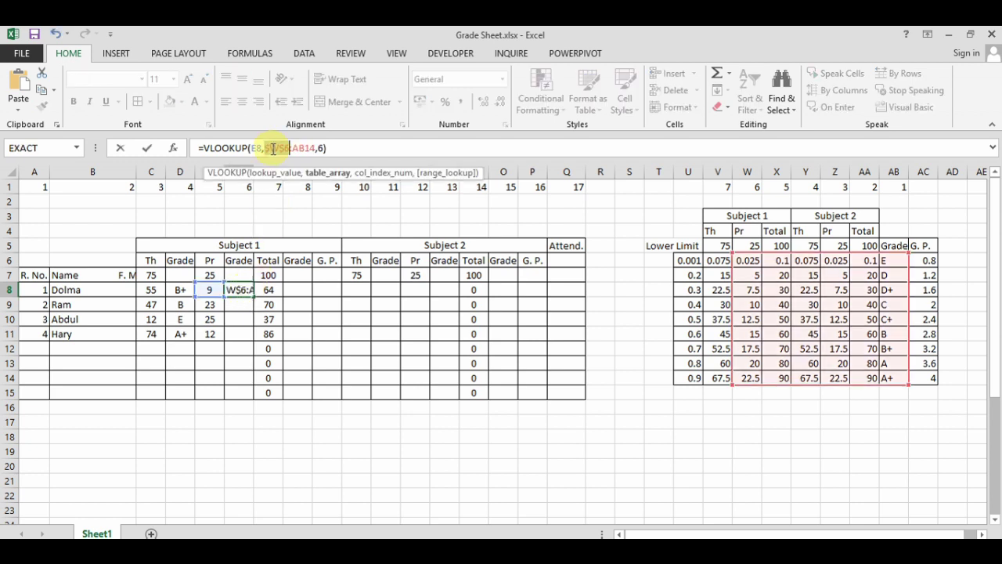
pyautogui.click(348, 148)
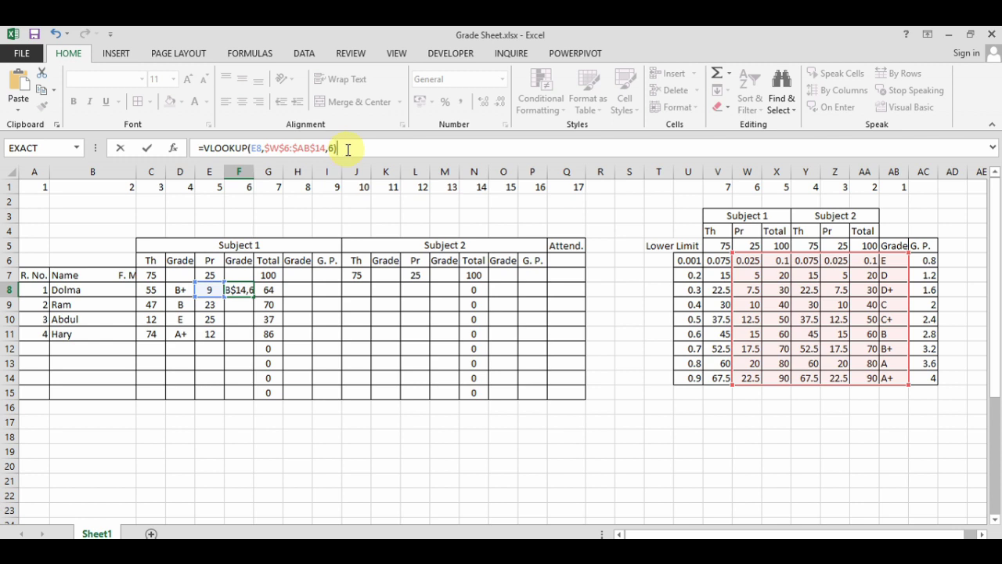
pyautogui.press('Return')
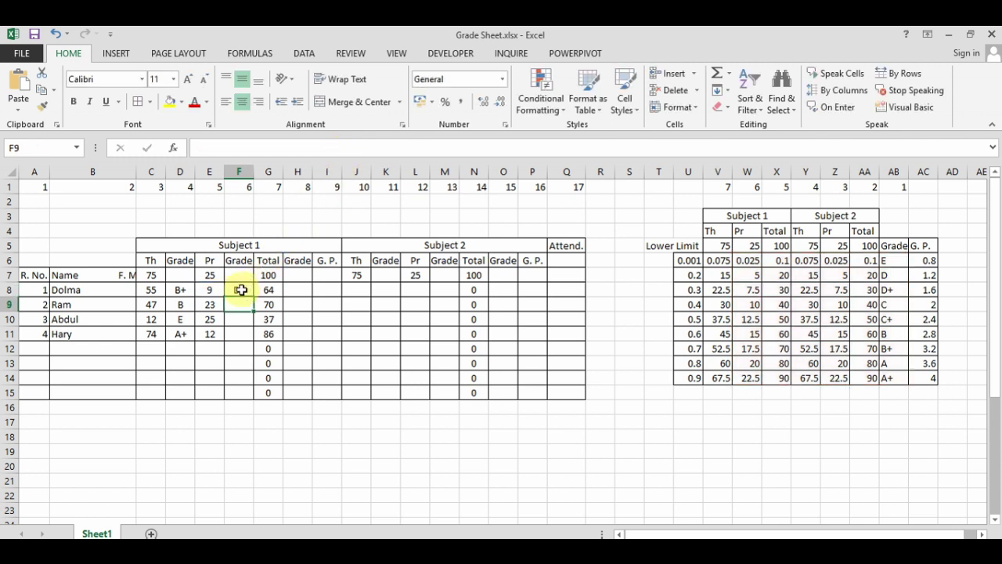
pyautogui.click(239, 290)
pyautogui.moveTo(258, 339); pyautogui.dragTo(258, 339)
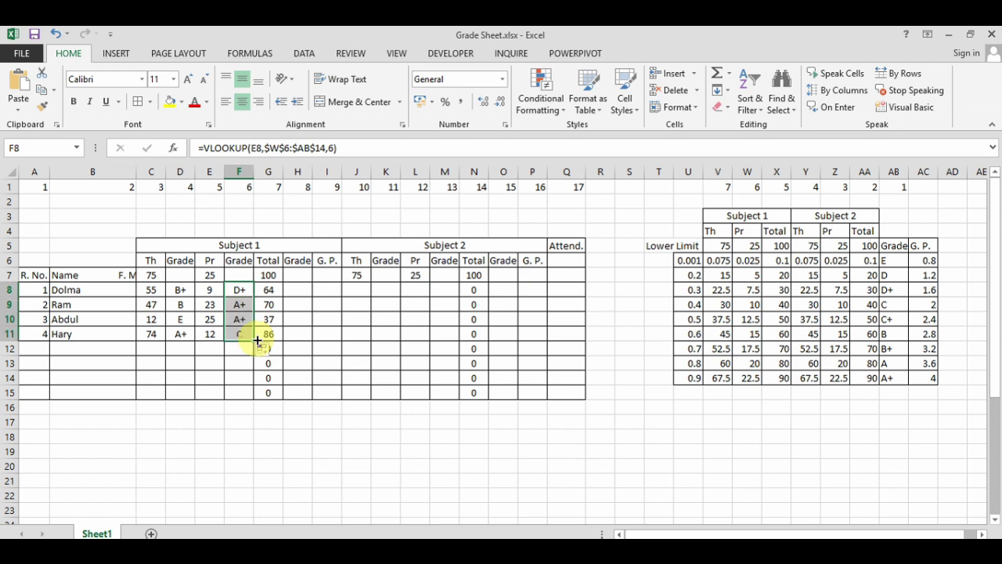
# Fill total grades H8:H11 and enter =VLOOKUP(H8,AB6:AC14,2,False) in I8
pyautogui.moveTo(312, 297); pyautogui.dragTo(312, 341)
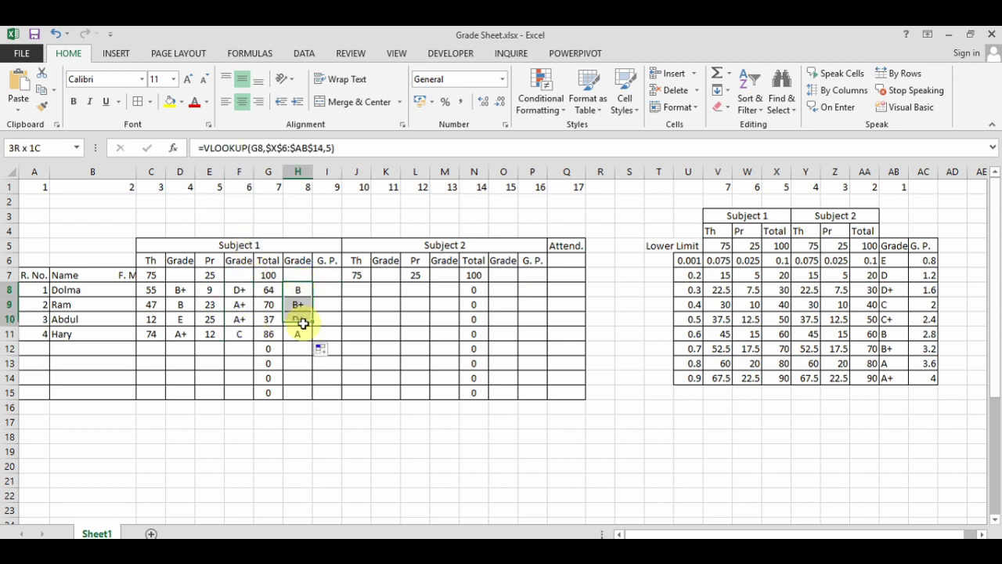
pyautogui.click(324, 264)
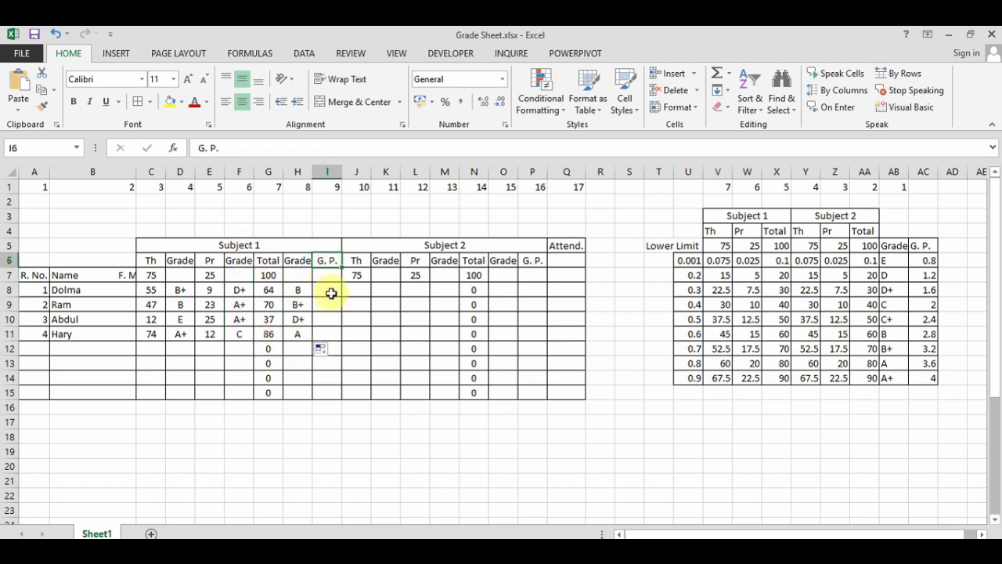
pyautogui.click(329, 290)
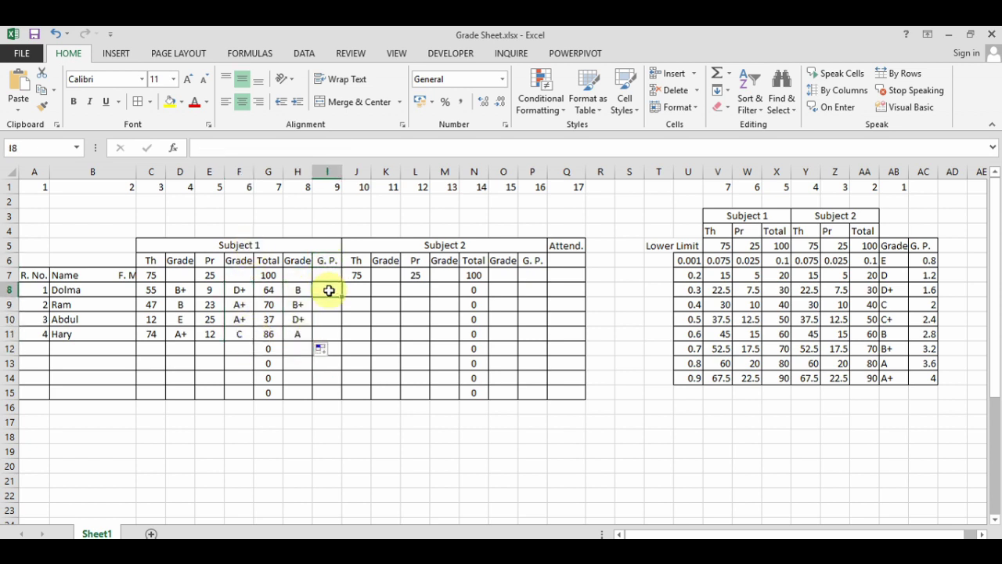
pyautogui.click(288, 146)
pyautogui.write('=')
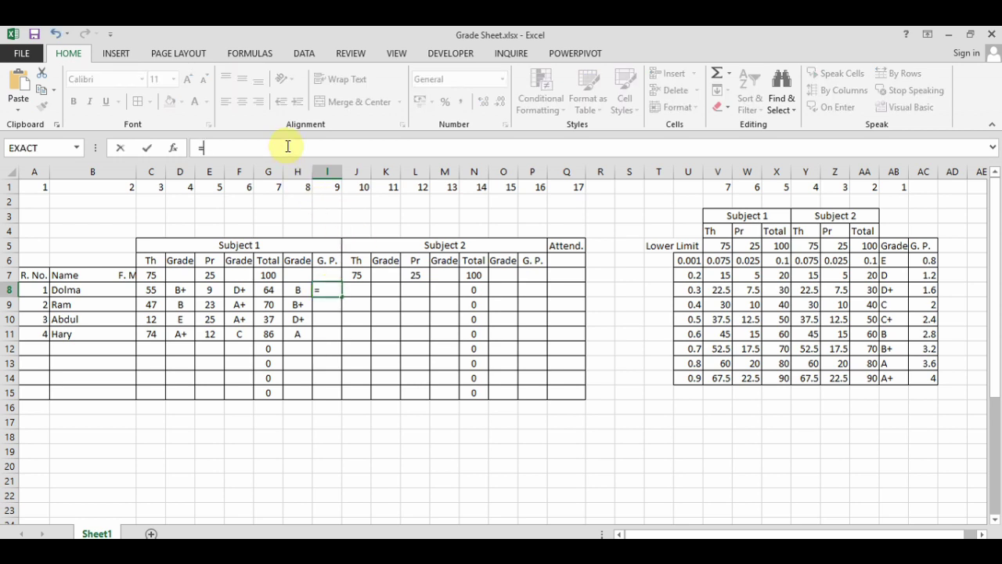
pyautogui.write('vloo')
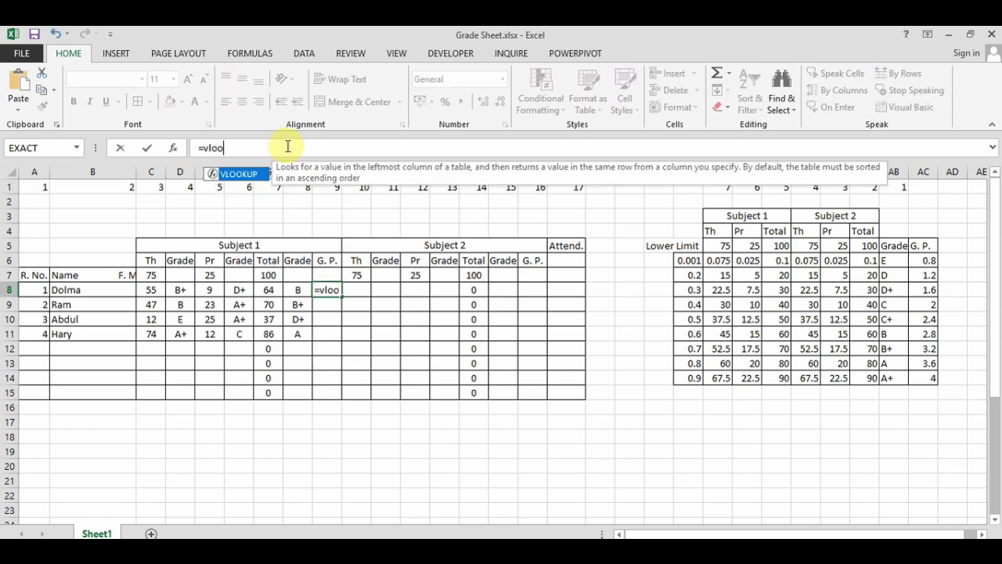
pyautogui.write('kup(')
pyautogui.click(300, 289)
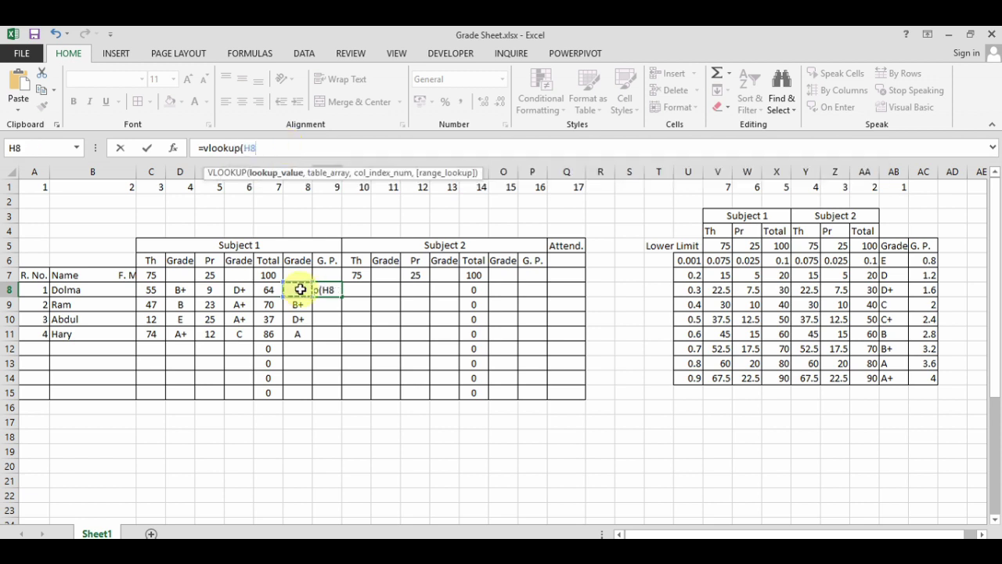
pyautogui.write(',')
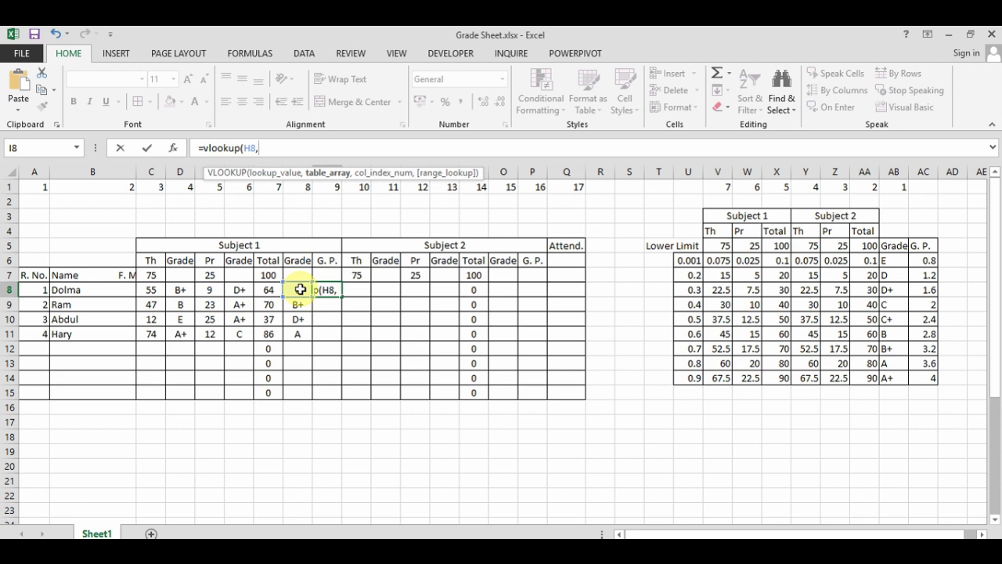
pyautogui.click(893, 261)
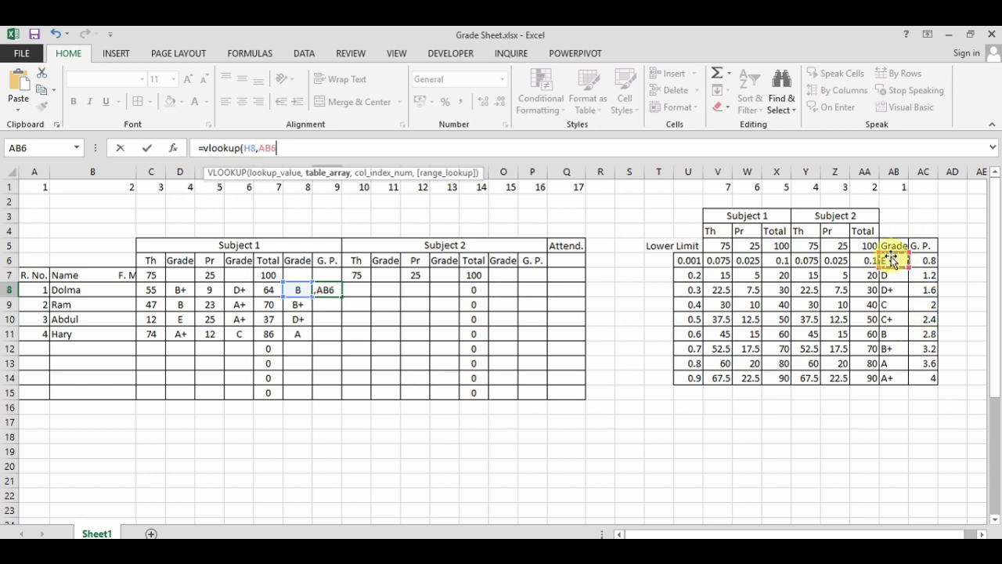
pyautogui.write(':')
pyautogui.click(893, 261)
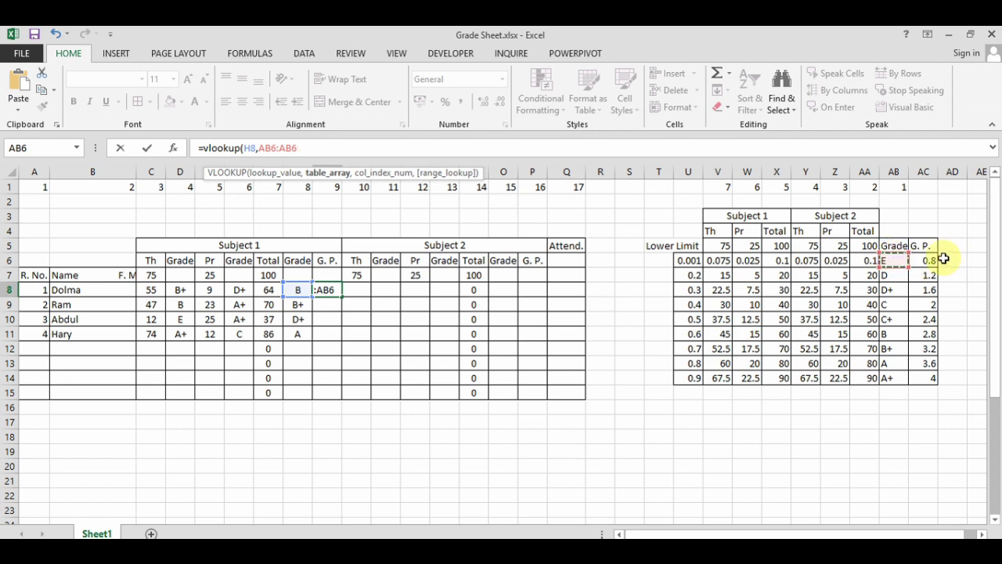
pyautogui.keyDown('shift'); pyautogui.click(928, 371); pyautogui.keyUp('shift')
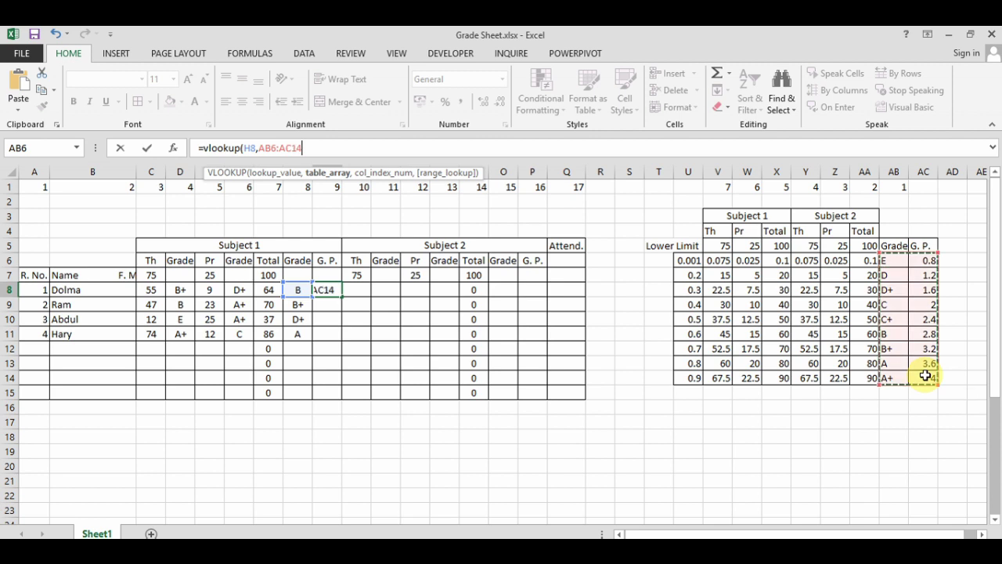
pyautogui.write(',')
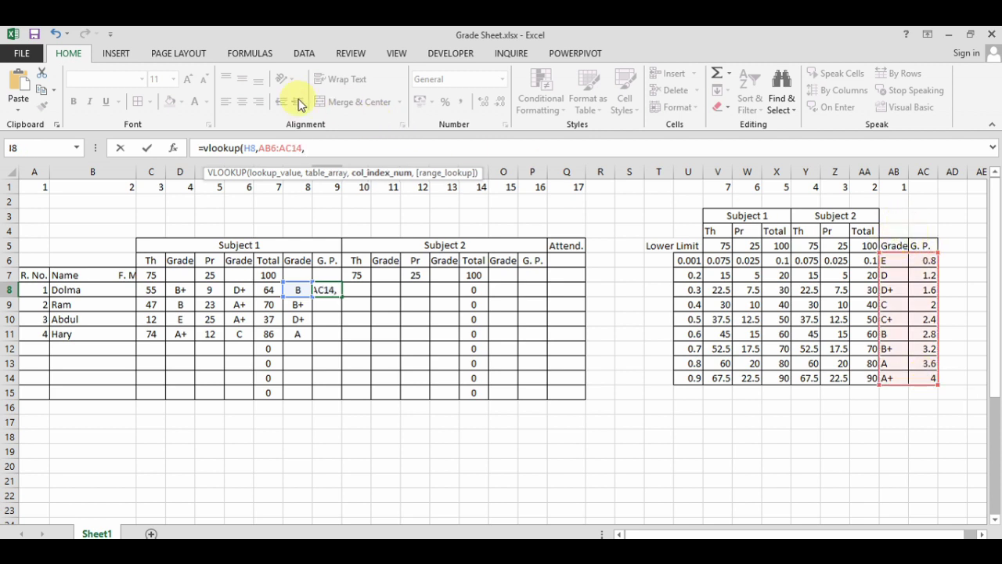
pyautogui.write('2')
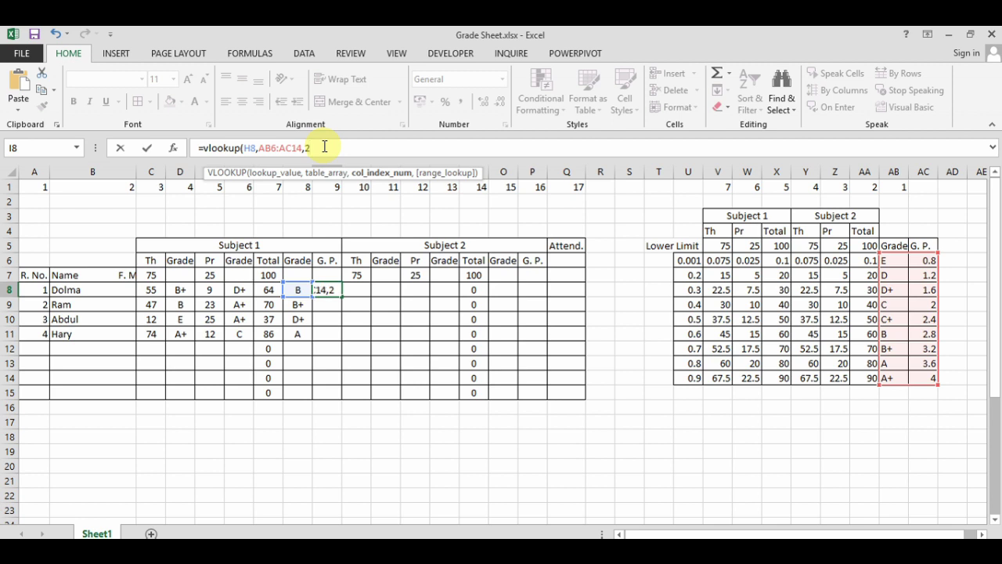
pyautogui.write(',F')
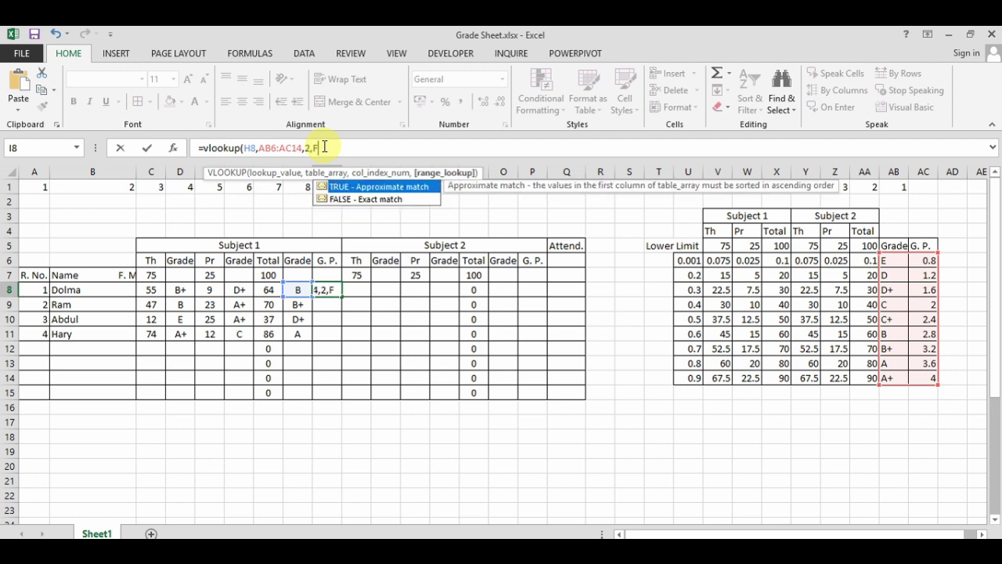
pyautogui.write('alse')
pyautogui.write(')')
# Make AB6:AC14 absolute and copy the G. P. formula to I11, giving 2.8, 3.2, 1.6, 3.6
pyautogui.click(324, 147)
pyautogui.press('F4')
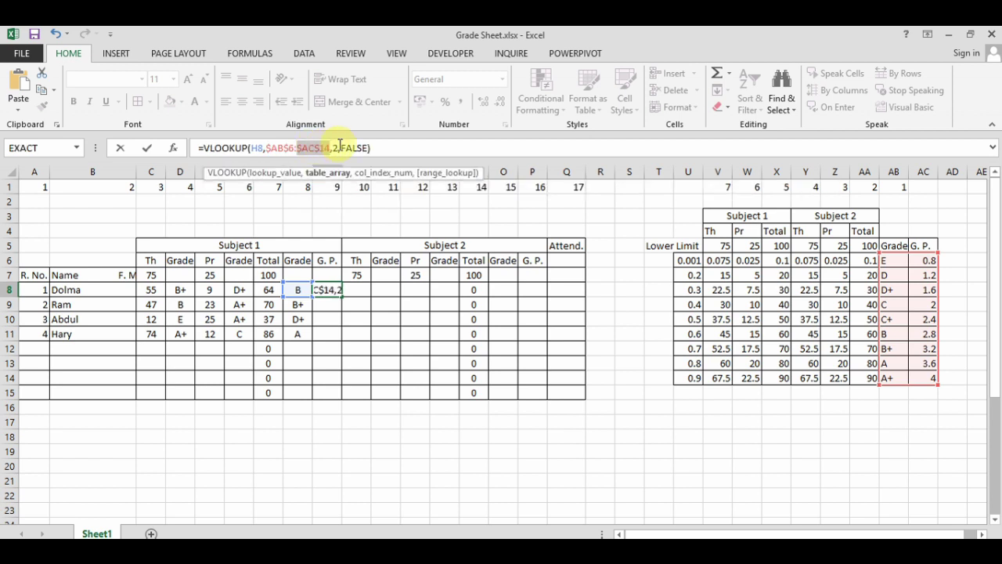
pyautogui.click(379, 147)
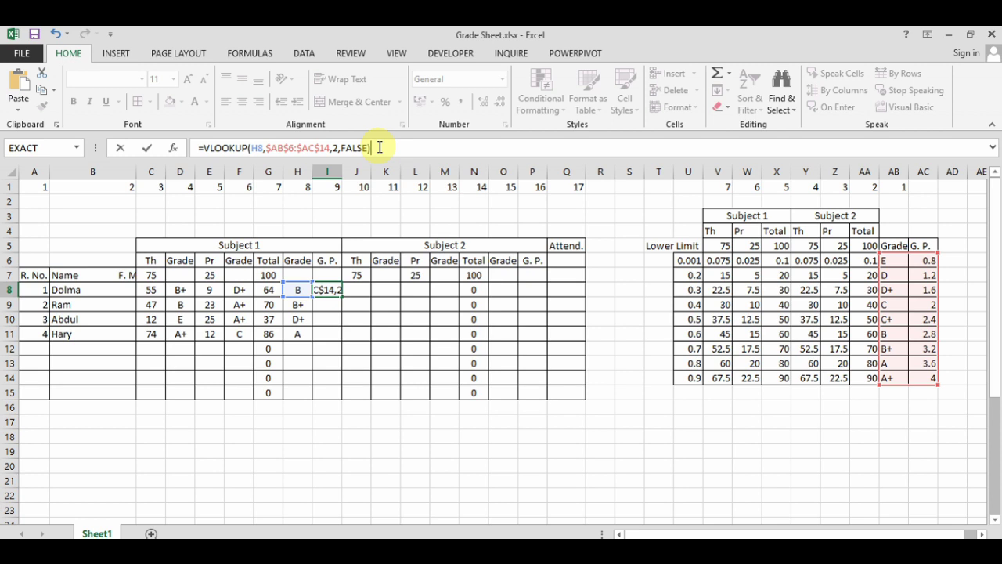
pyautogui.press('Return')
pyautogui.click(324, 290)
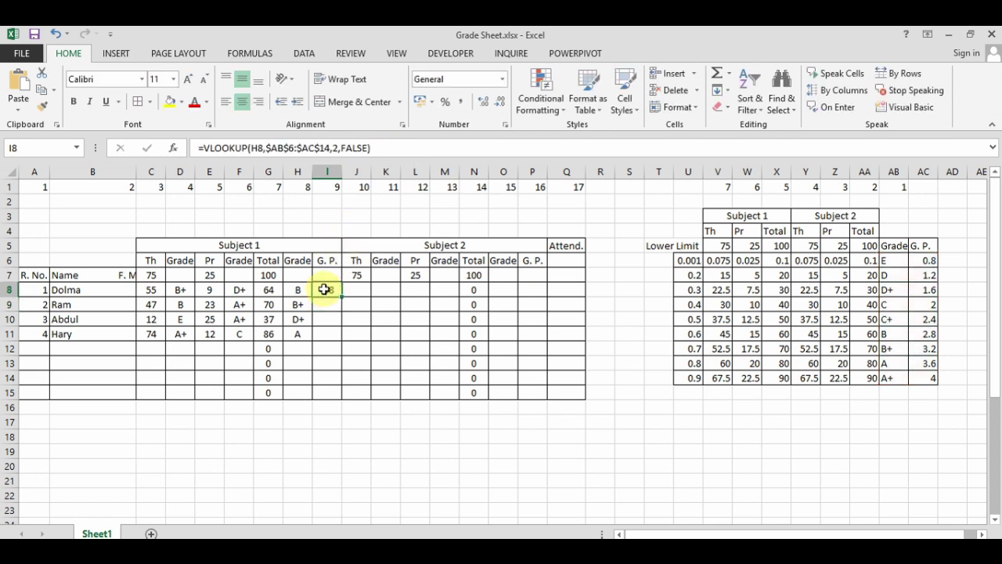
pyautogui.moveTo(341, 297); pyautogui.dragTo(343, 340)
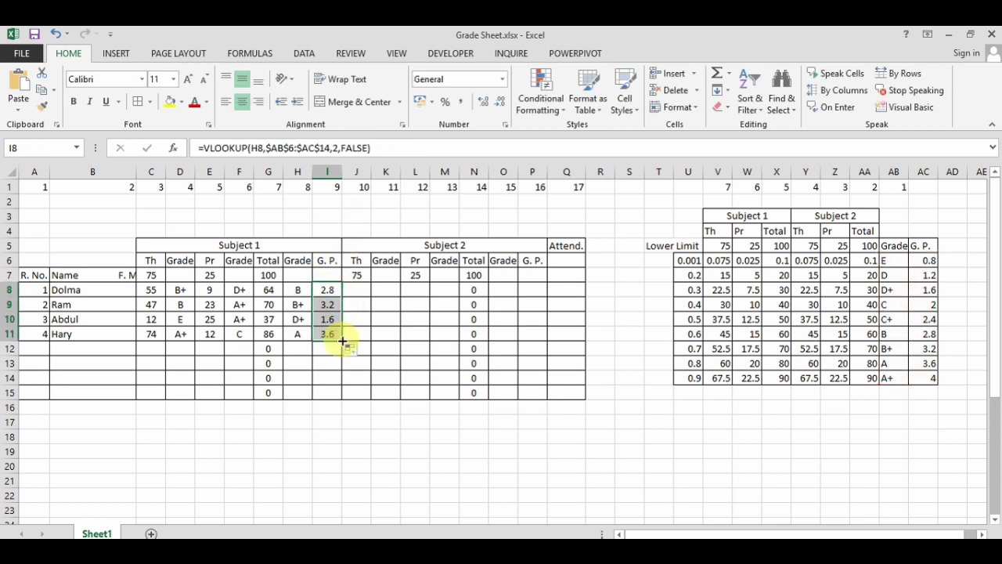
pyautogui.click(326, 260)
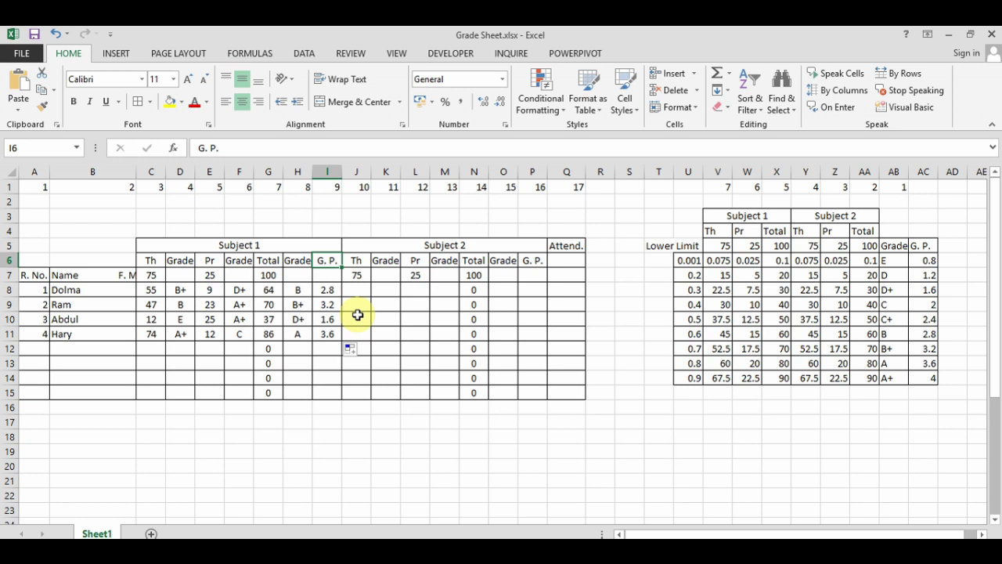
# Add a new Sheet2 and type placeholder text 'aa' in B2
pyautogui.click(152, 534)
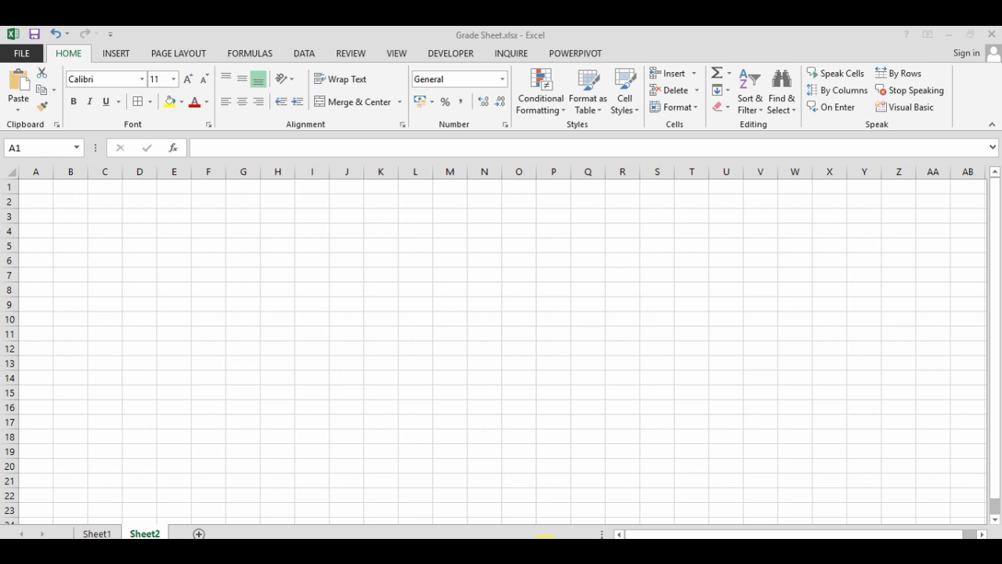
pyautogui.click(68, 199)
pyautogui.write('aa')
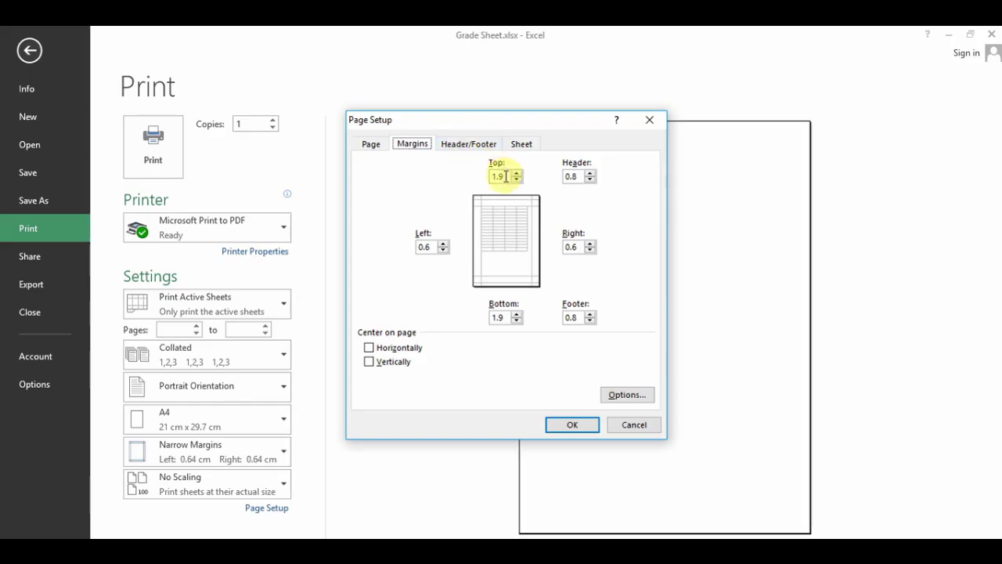
# Set top, header, footer and bottom margins to 0 and centre the page horizontally and vertically
pyautogui.moveTo(506, 177); pyautogui.dragTo(470, 185)
pyautogui.write('0')
pyautogui.moveTo(585, 177); pyautogui.dragTo(577, 186)
pyautogui.write('0')
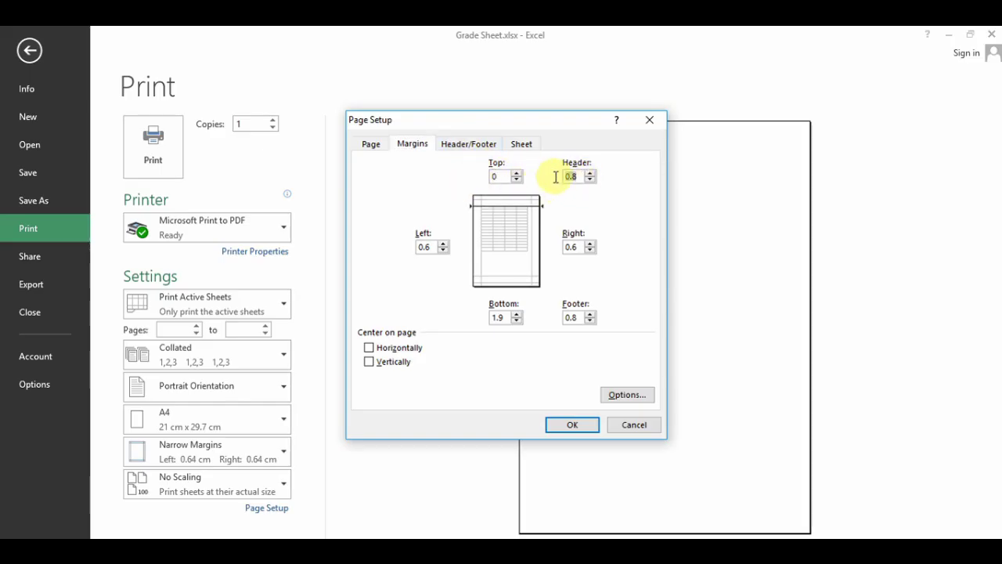
pyautogui.moveTo(565, 248); pyautogui.dragTo(578, 247)
pyautogui.moveTo(588, 318); pyautogui.dragTo(575, 326)
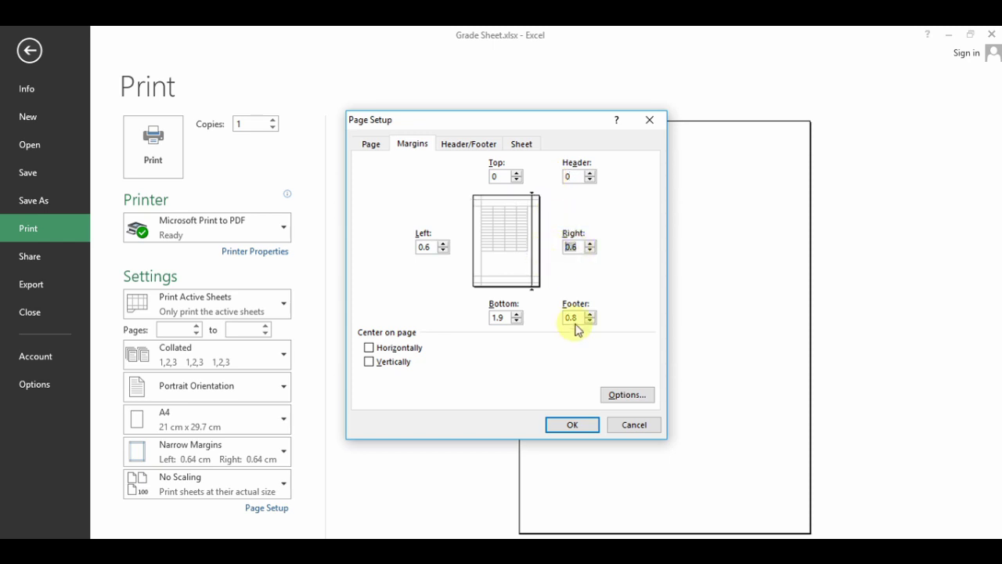
pyautogui.write('0')
pyautogui.moveTo(507, 318); pyautogui.dragTo(479, 319)
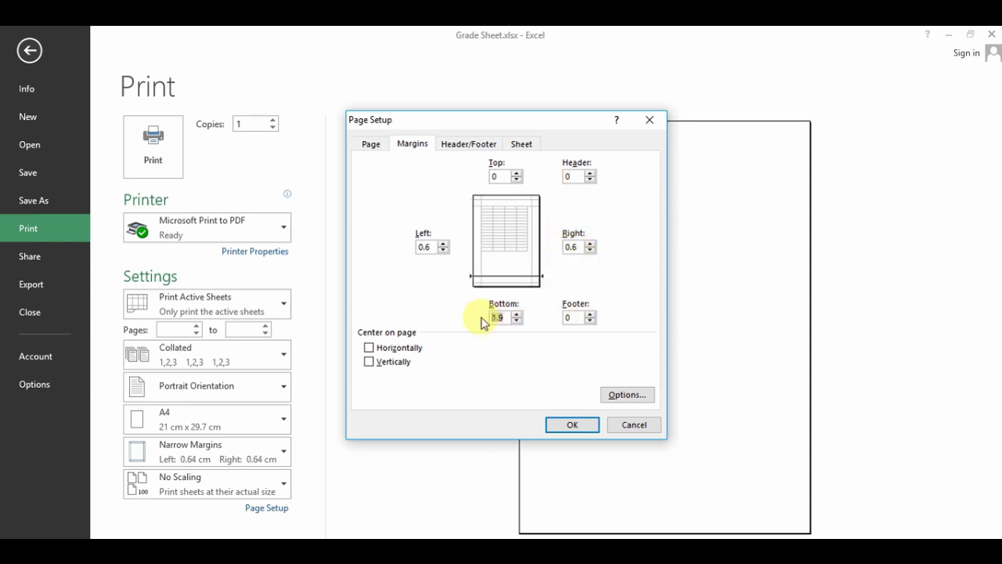
pyautogui.write('0')
pyautogui.click(369, 348)
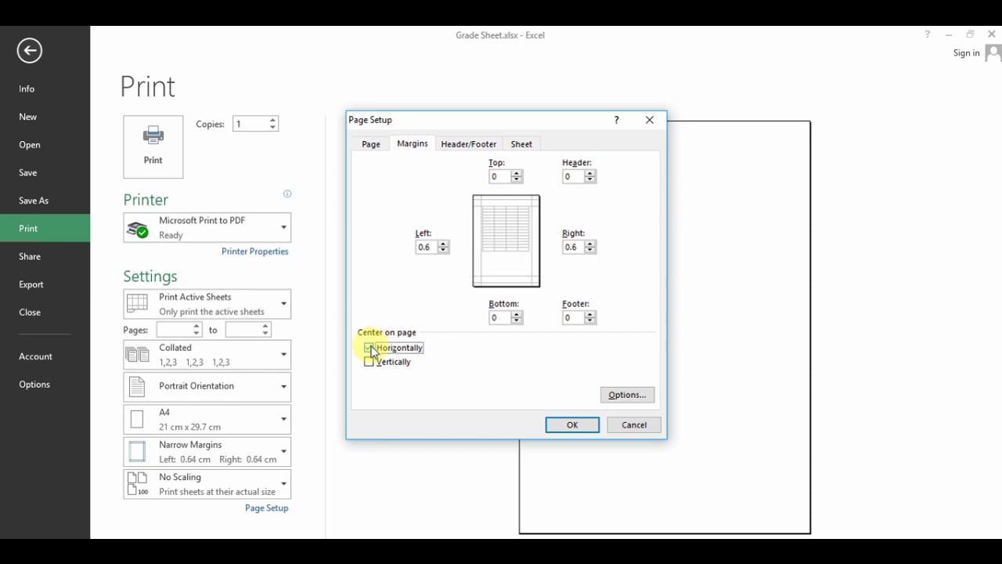
pyautogui.click(370, 362)
pyautogui.click(581, 423)
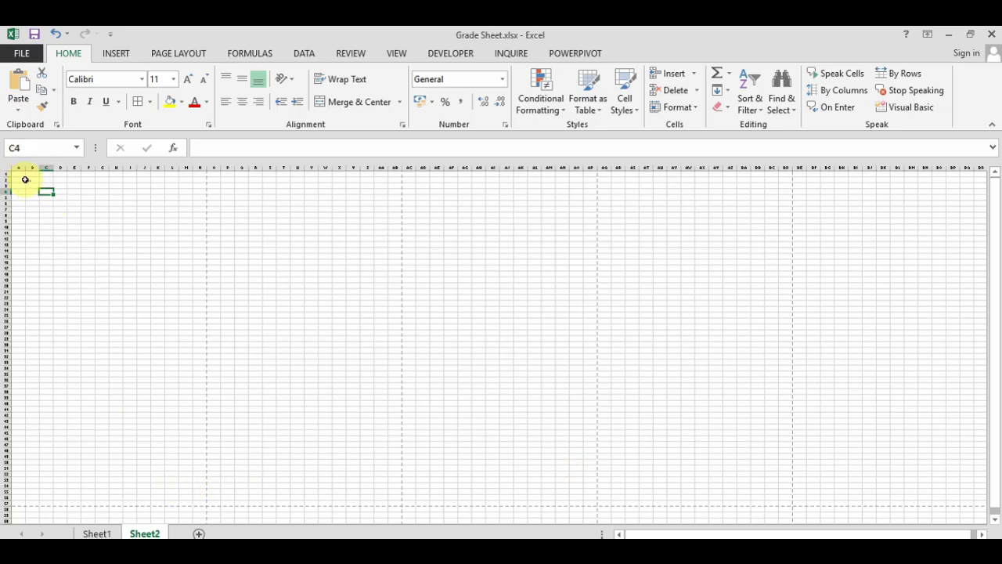
# Set the block from B2 through column M as Sheet2's print area
pyautogui.moveTo(28, 180)
pyautogui.mouseDown()
pyautogui.moveTo(180, 412)
pyautogui.moveTo(192, 498)
pyautogui.mouseUp()
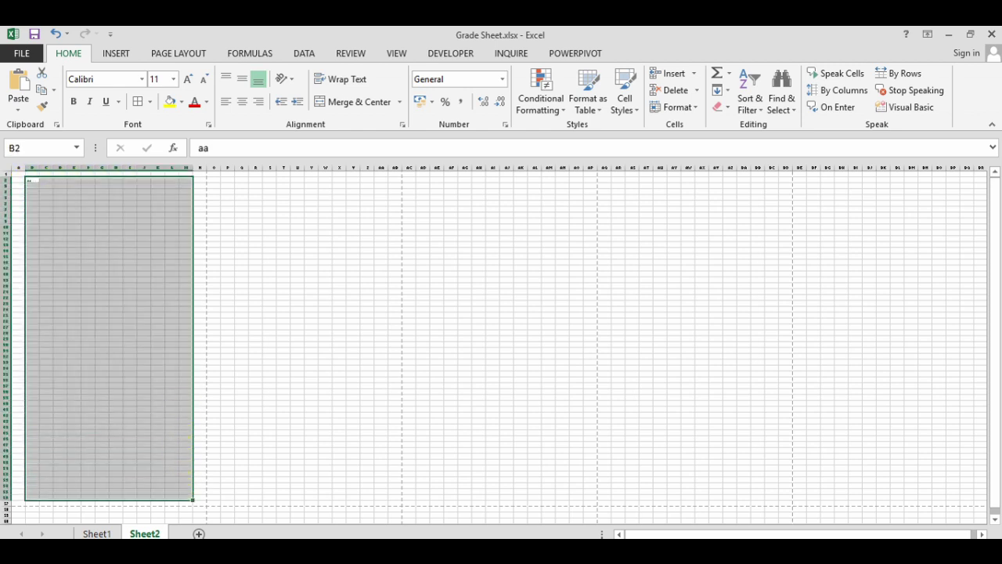
pyautogui.click(179, 53)
pyautogui.click(226, 105)
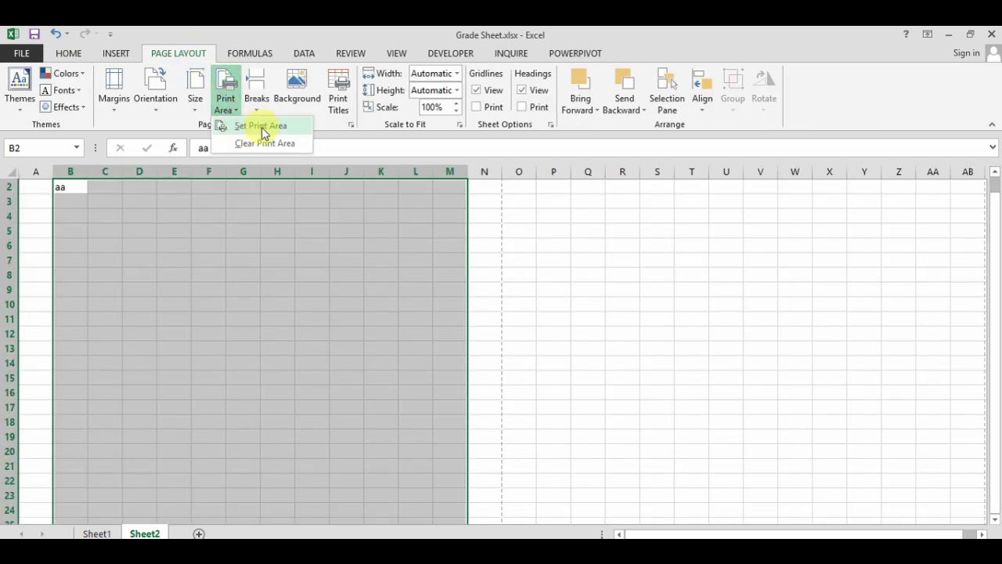
pyautogui.click(298, 130)
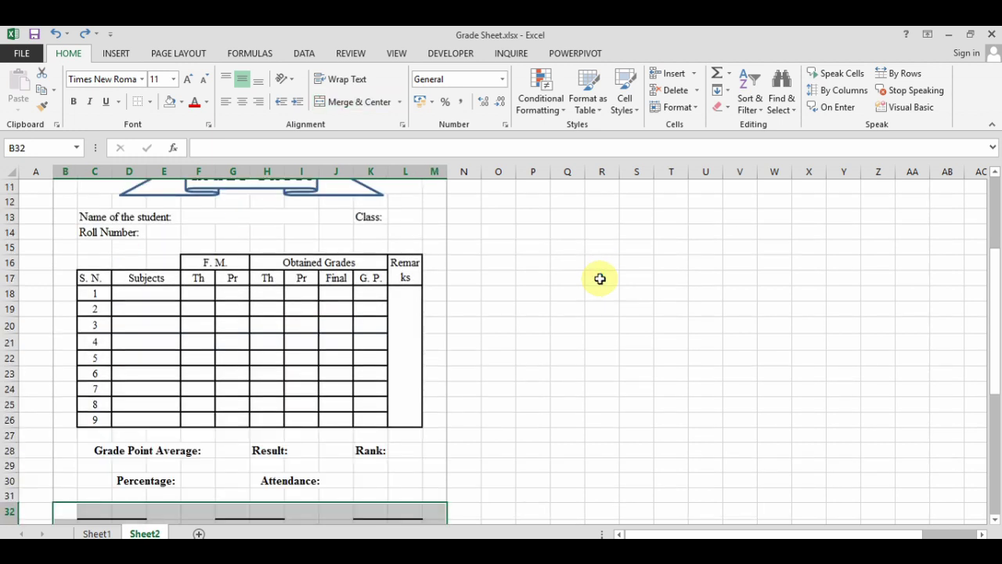
# Enter Subject 1 in D18 and link D19 to Sheet1's Subject 2 heading in J5
pyautogui.moveTo(995, 337); pyautogui.dragTo(996, 425)
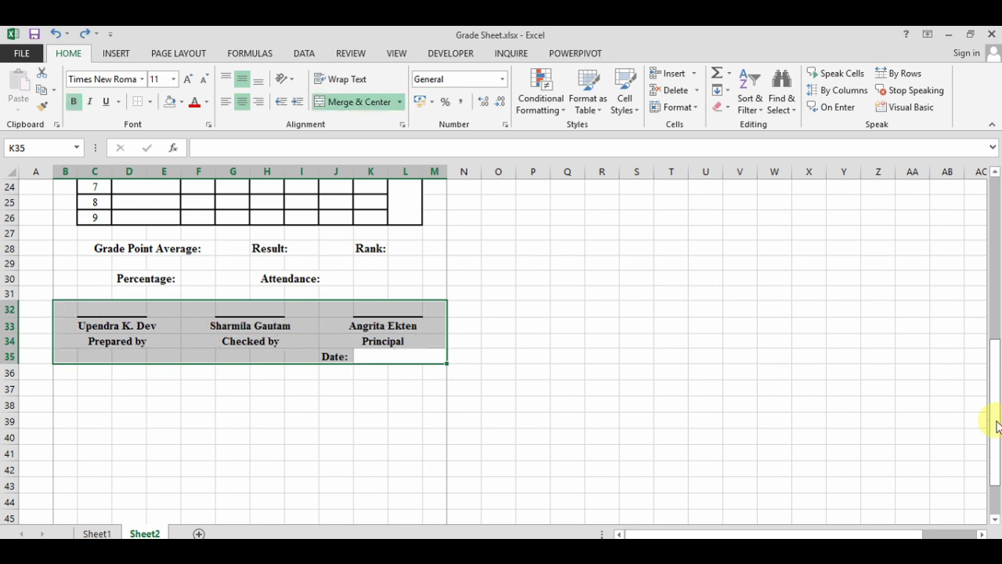
pyautogui.moveTo(996, 425); pyautogui.dragTo(992, 454)
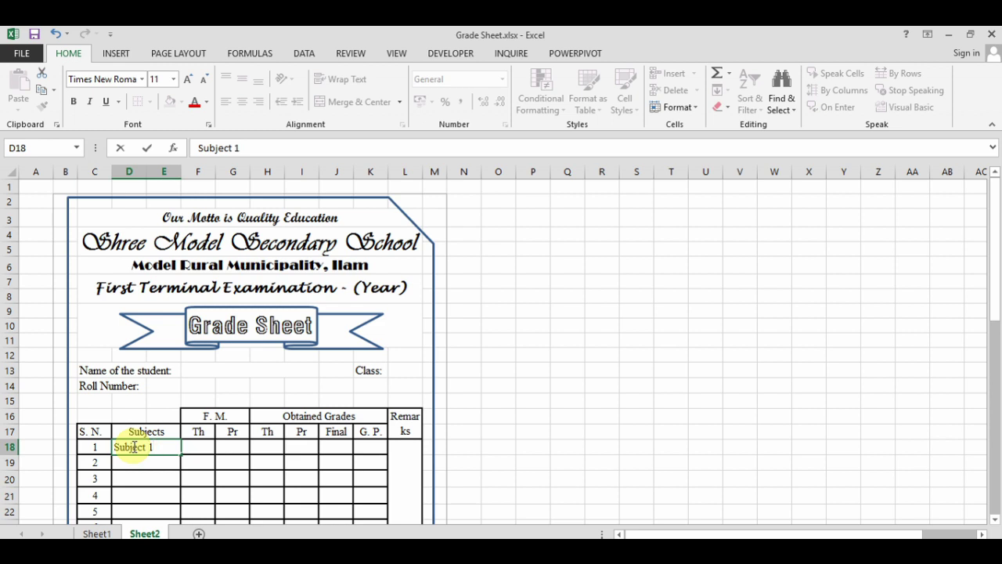
pyautogui.press('Return')
pyautogui.write('=')
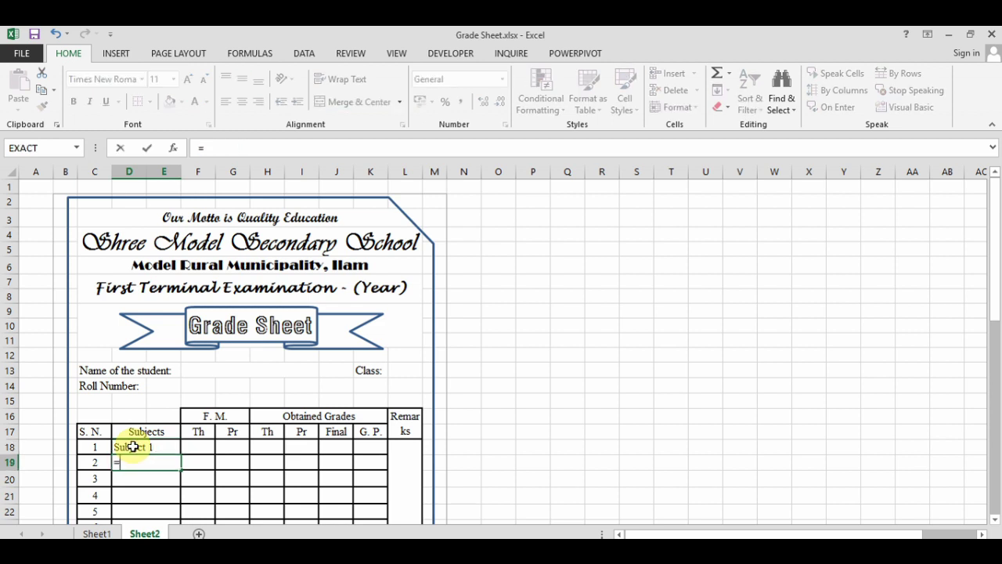
pyautogui.click(93, 533)
pyautogui.click(438, 249)
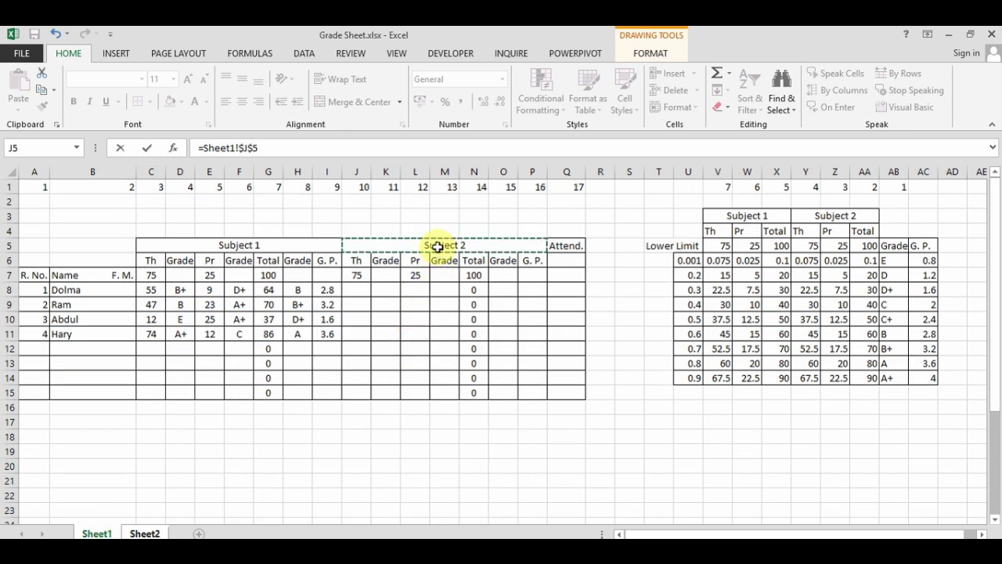
pyautogui.press('Return')
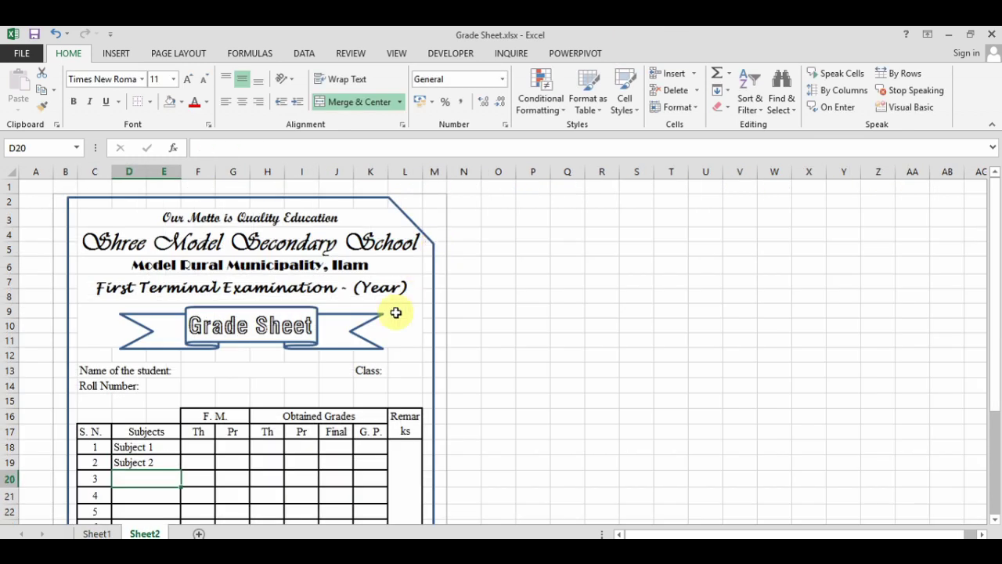
# Link F18 to Sheet1's theory full mark with =Sheet1!$C$7
pyautogui.click(197, 444)
pyautogui.write('=')
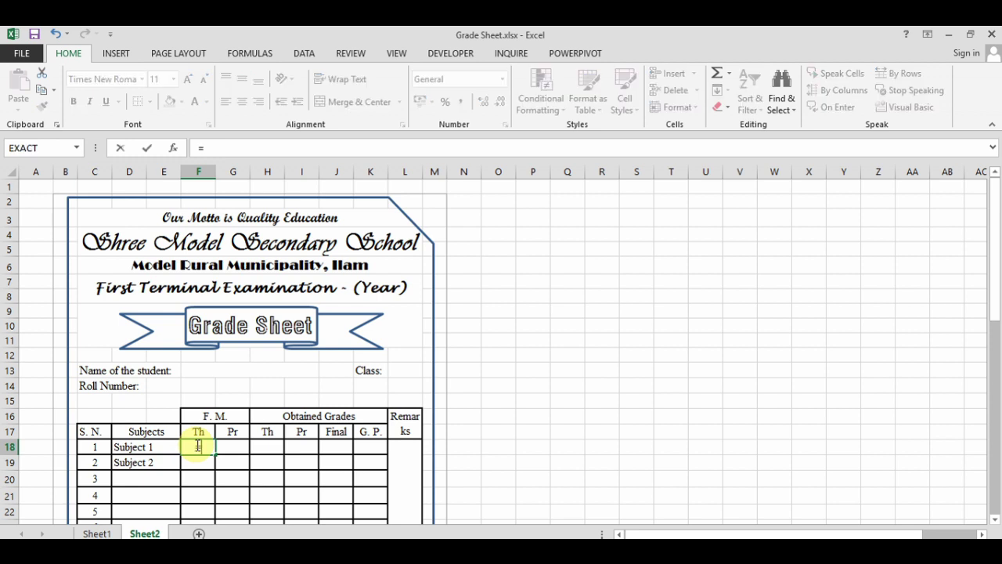
pyautogui.click(97, 533)
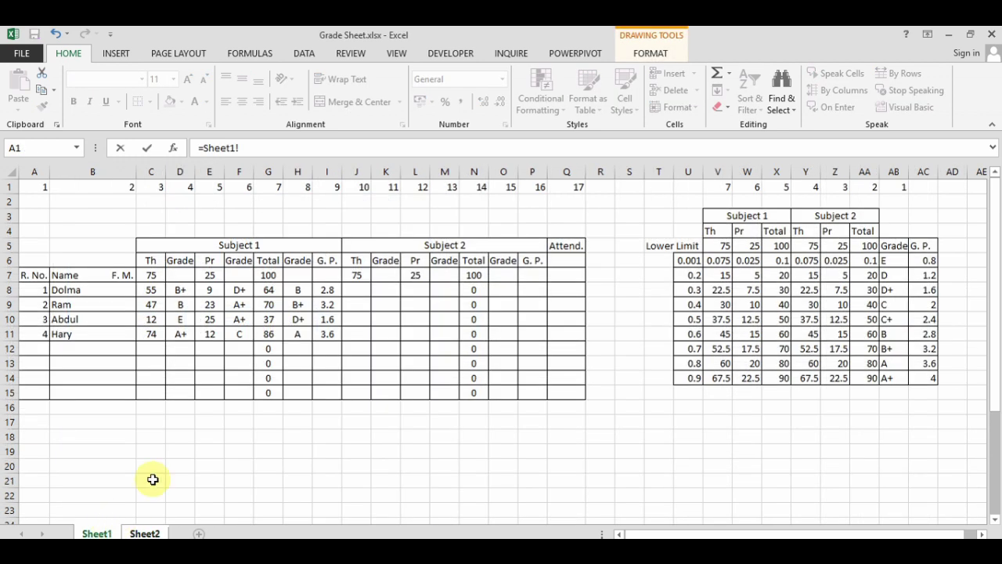
pyautogui.click(149, 275)
pyautogui.press('F4')
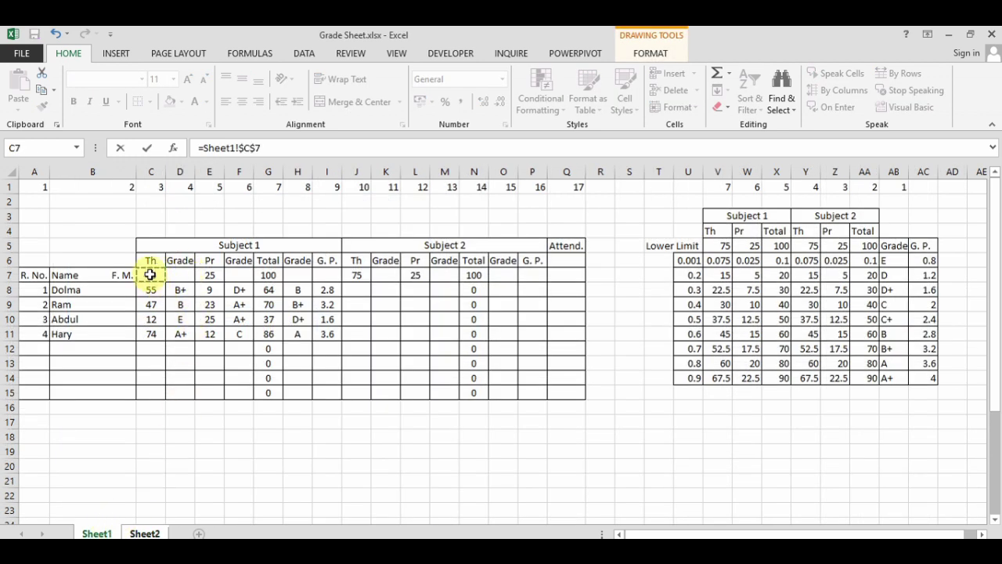
pyautogui.press('Return')
pyautogui.click(110, 533)
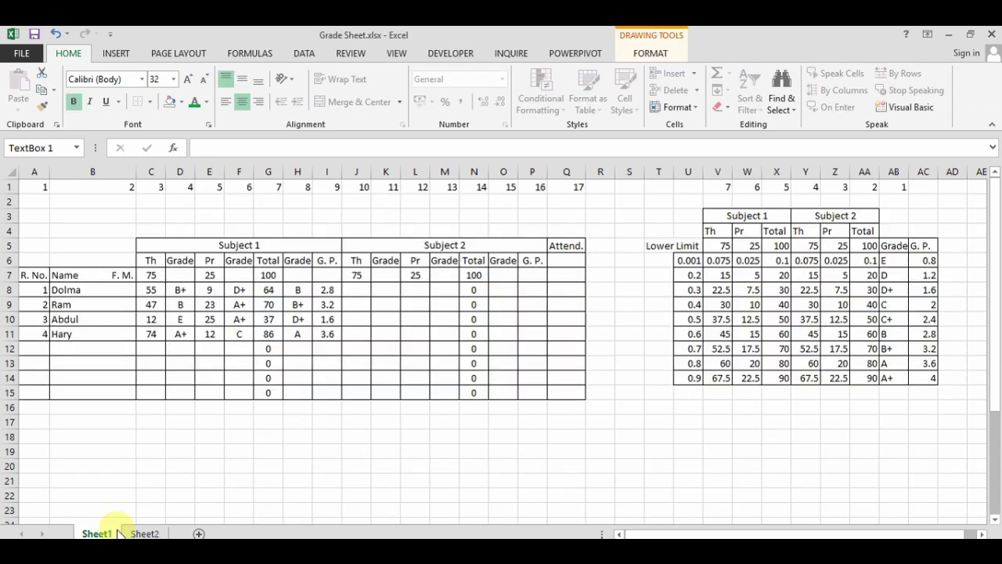
pyautogui.moveTo(34, 172); pyautogui.dragTo(559, 172)
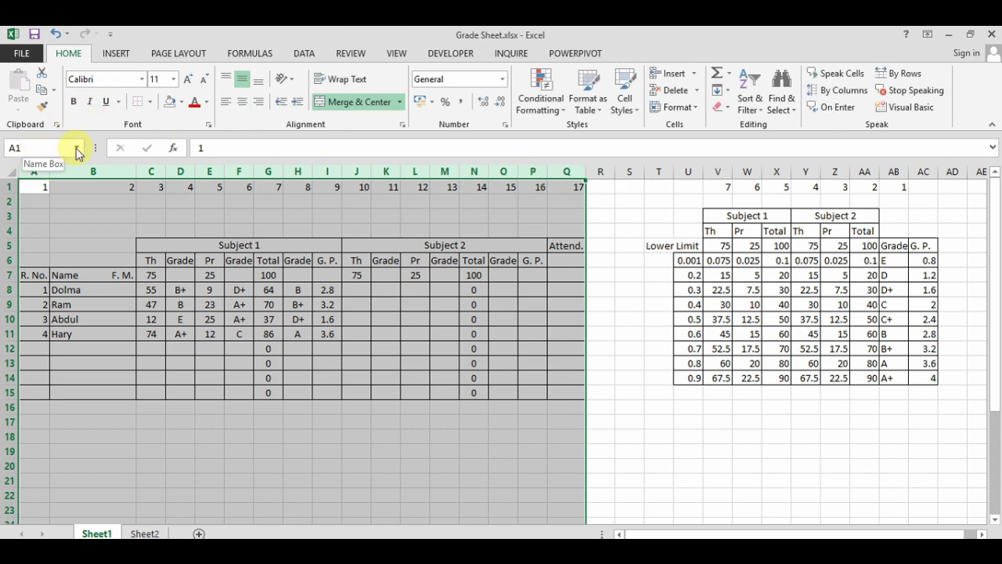
# Name the selected columns A:Q 'F' in the Name Box
pyautogui.click(39, 147)
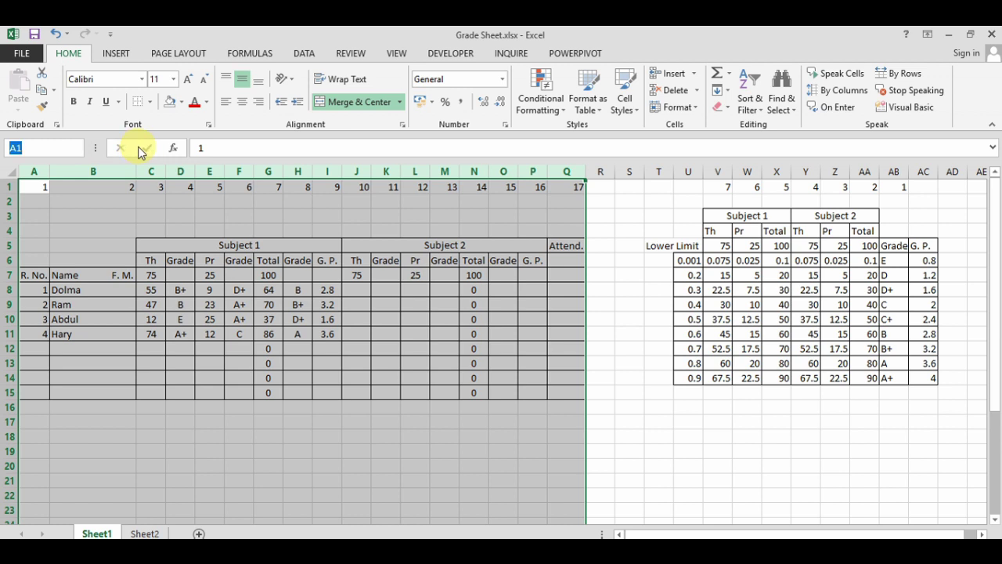
pyautogui.write('First')
pyautogui.press('Return')
# Delete the stray 1 from cell A1 on Sheet1
pyautogui.click(28, 166)
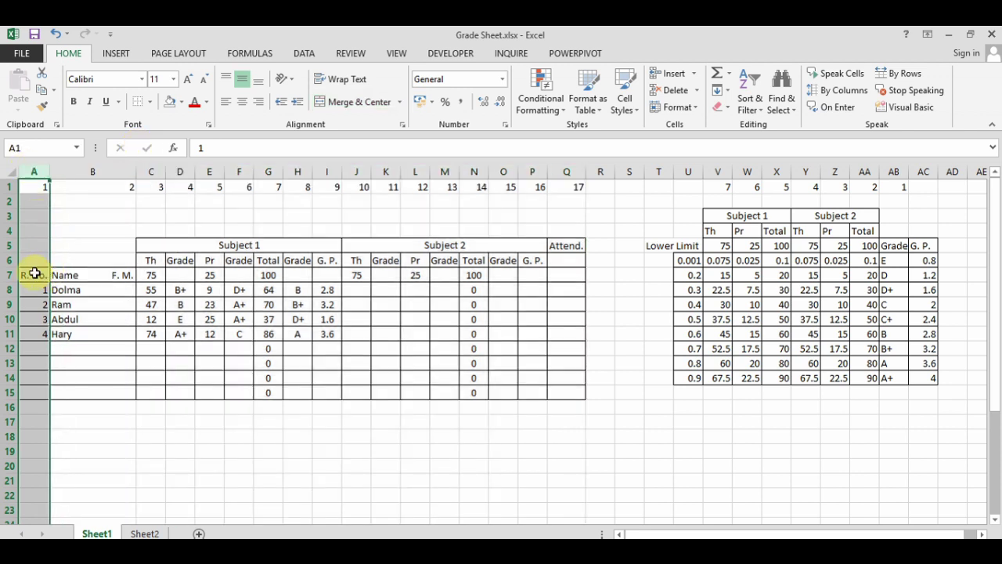
pyautogui.click(40, 276)
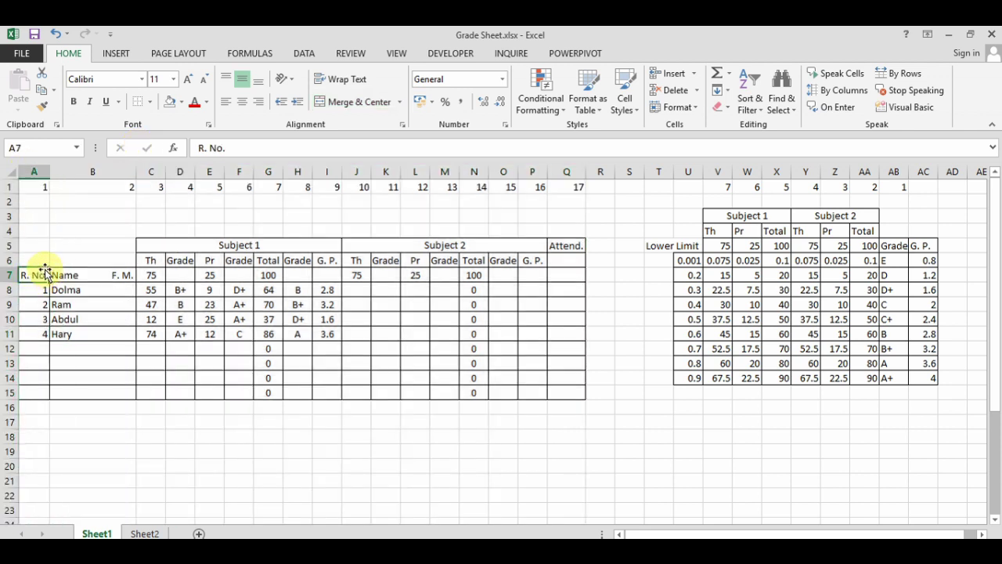
pyautogui.click(86, 171)
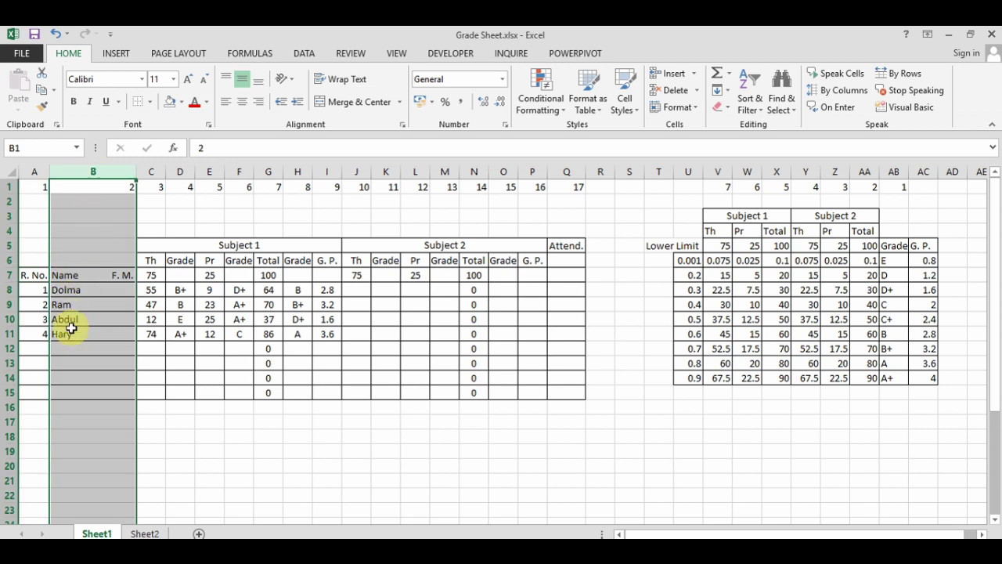
pyautogui.click(151, 172)
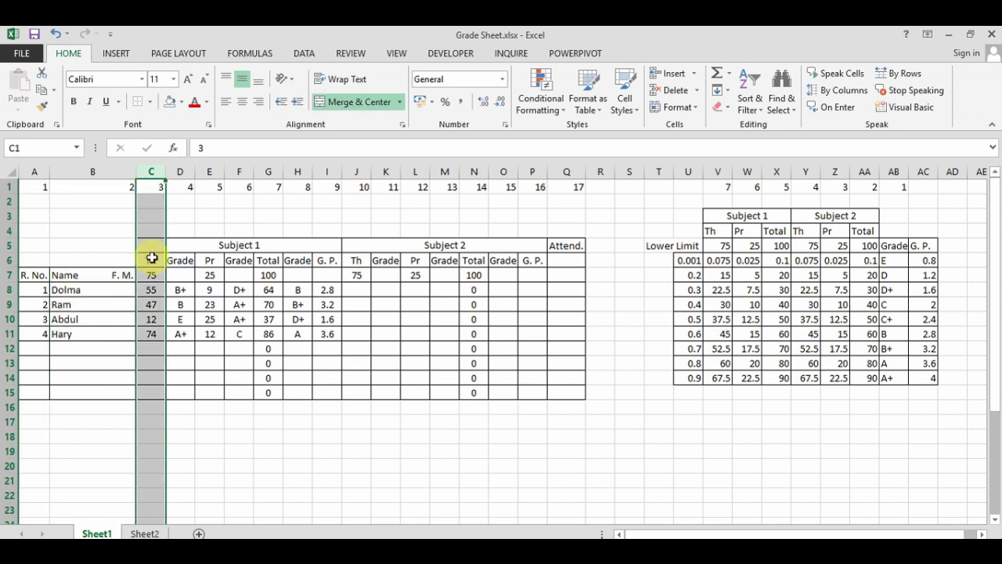
pyautogui.click(193, 244)
pyautogui.click(151, 262)
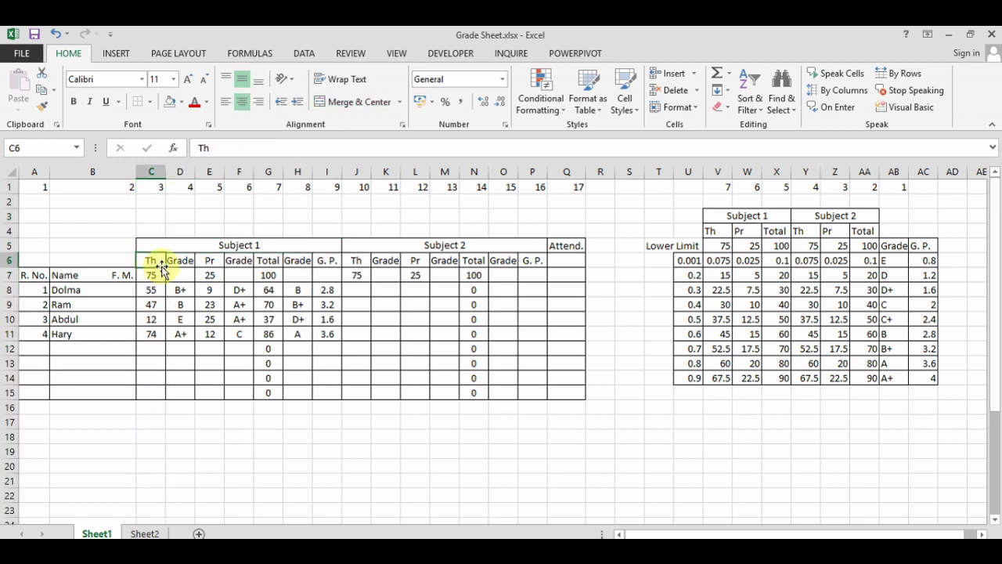
pyautogui.click(39, 186)
pyautogui.press('Delete')
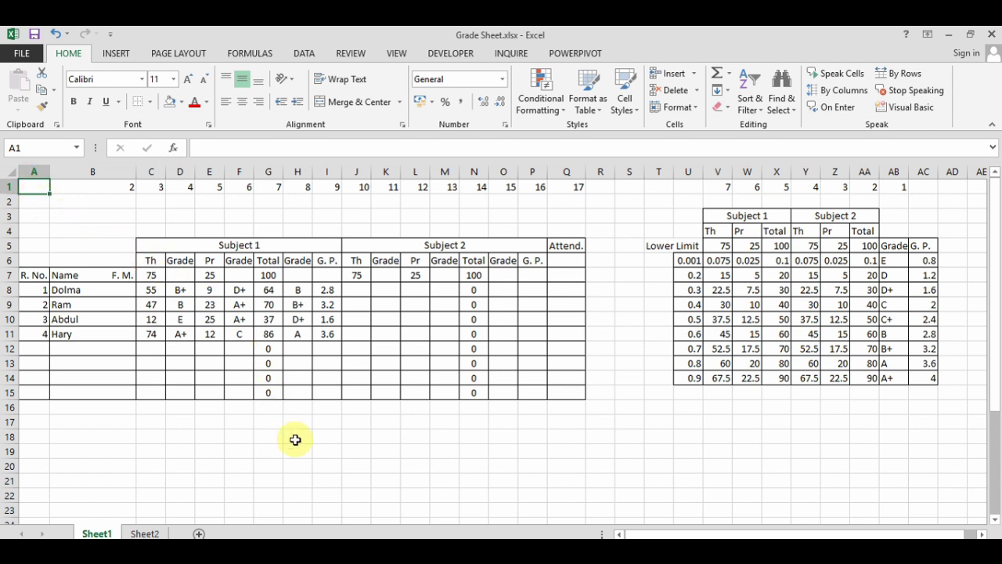
# On the Sheet2 report card, enter roll number 1 in E14 and =VLOOKUP(E14,First,2,FALSE) in F13
pyautogui.click(151, 534)
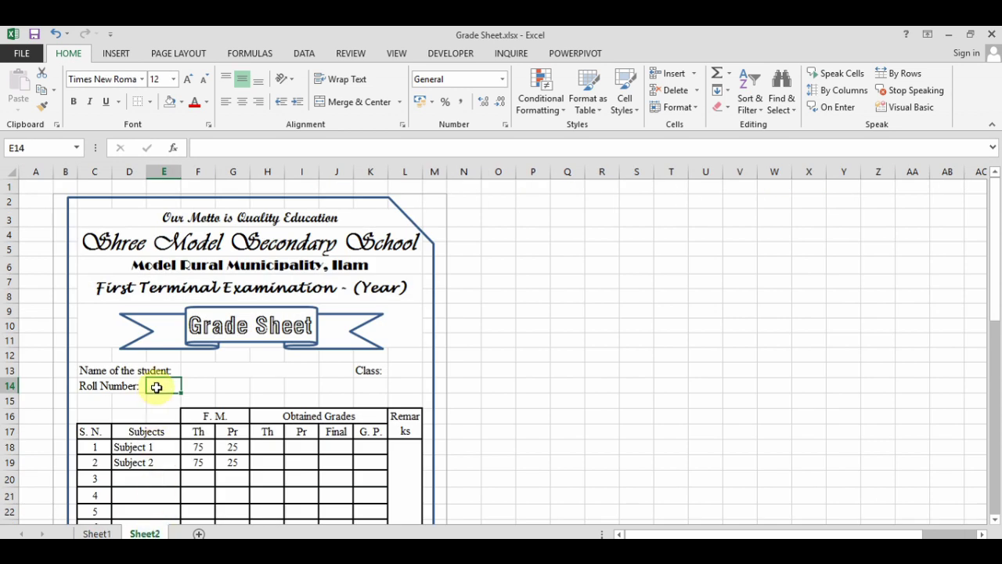
pyautogui.write('1')
pyautogui.press('Return')
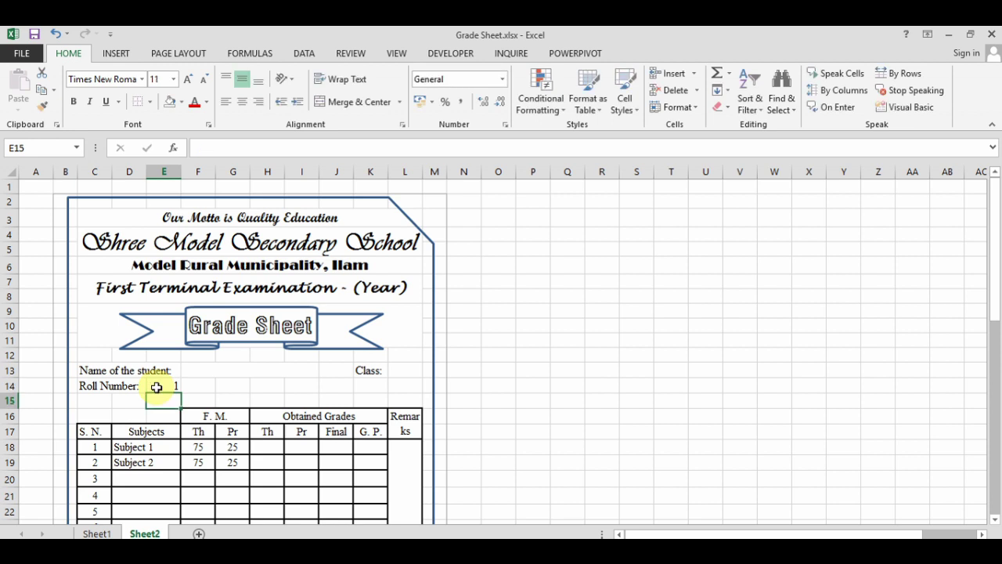
pyautogui.click(235, 370)
pyautogui.click(228, 146)
pyautogui.write('=')
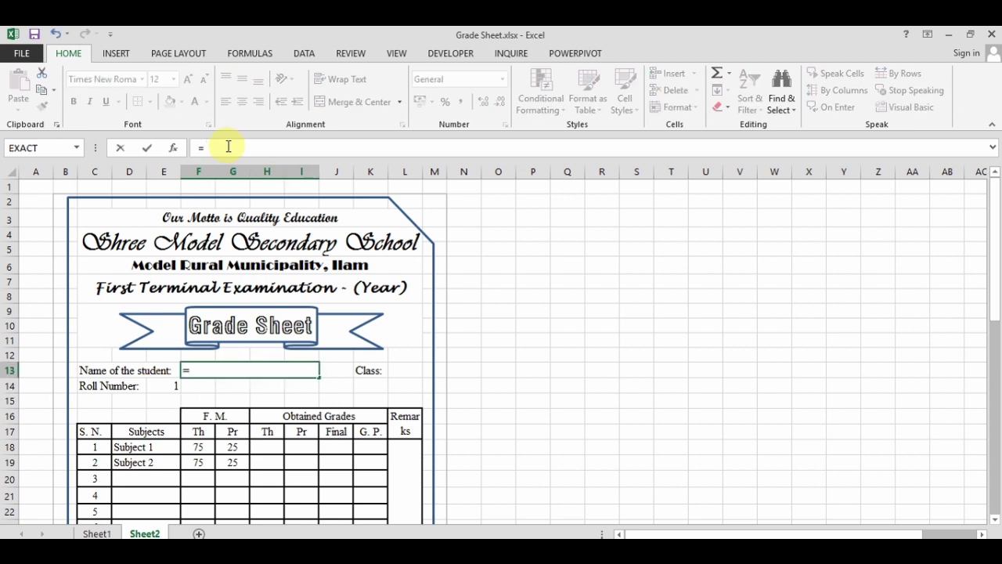
pyautogui.write('Vlo')
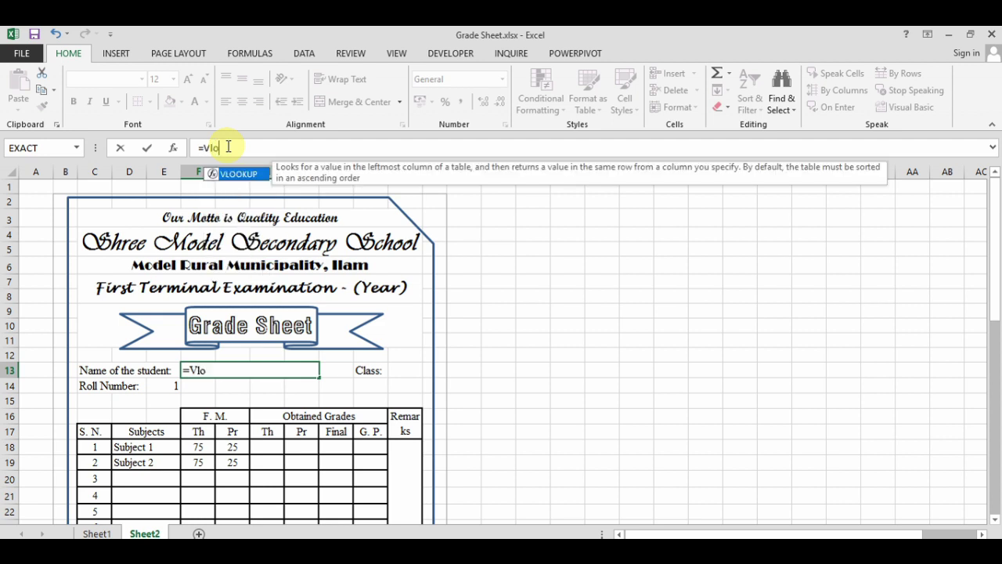
pyautogui.write('okup')
pyautogui.write('(')
pyautogui.click(168, 386)
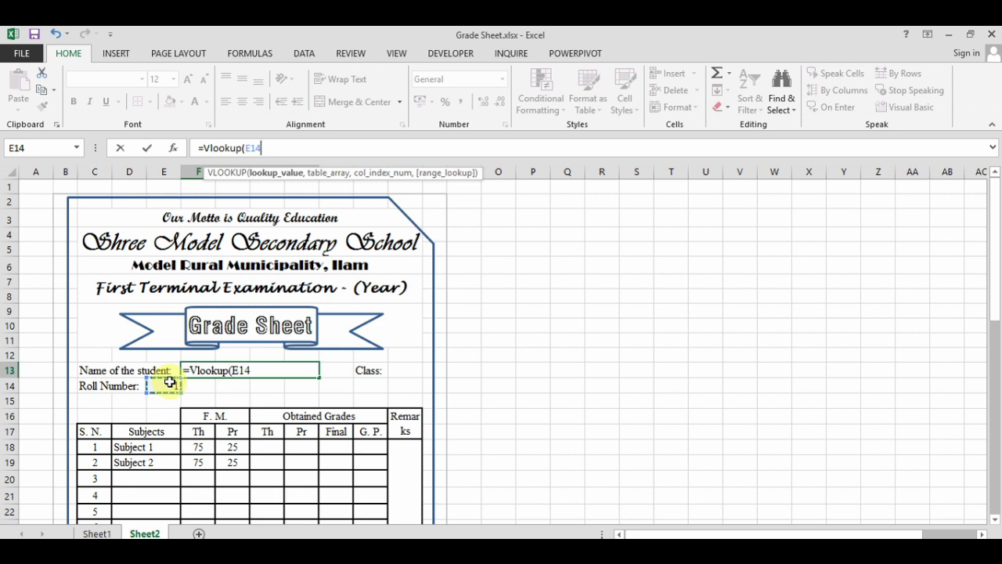
pyautogui.write(',Firs')
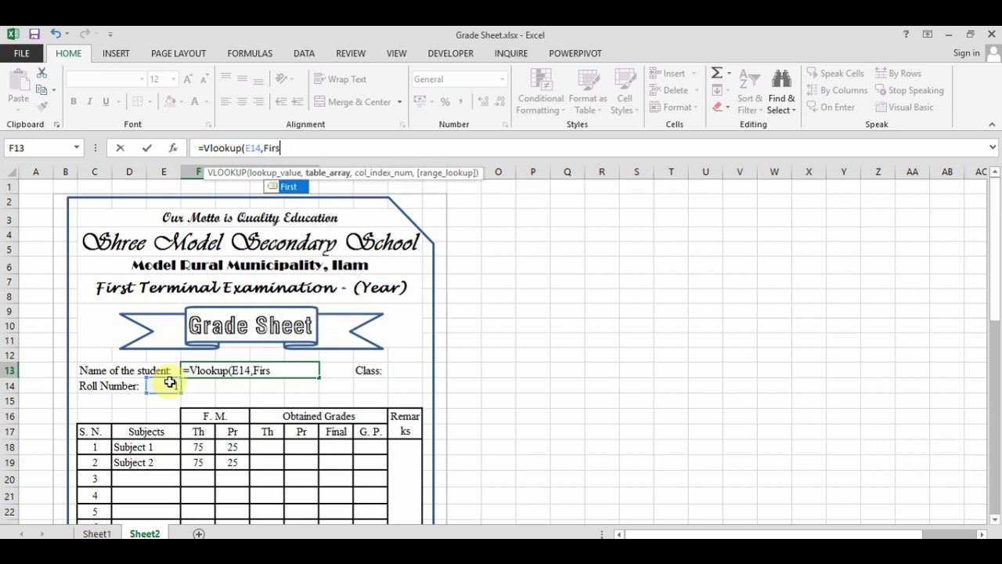
pyautogui.write('t')
pyautogui.write(',')
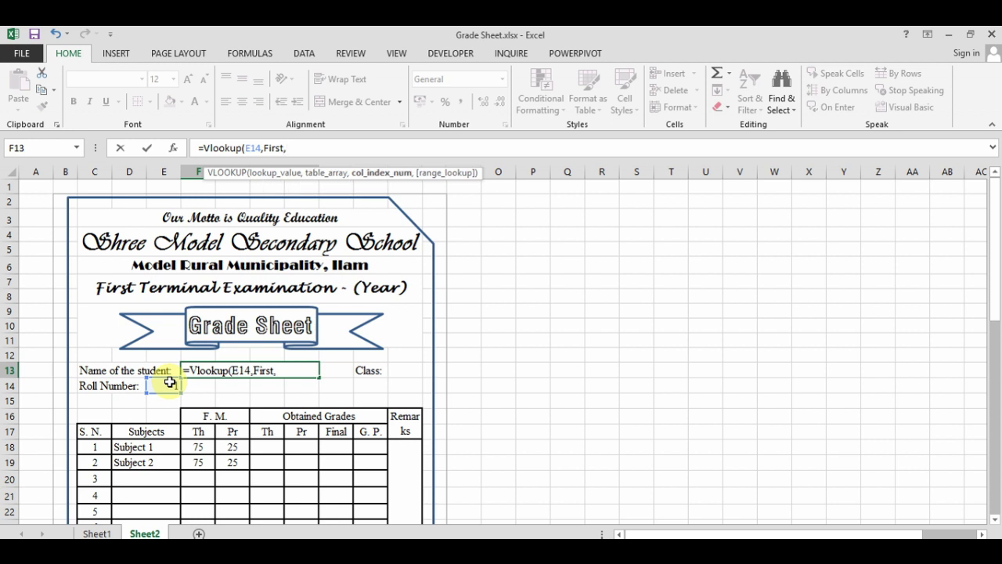
pyautogui.write('2')
pyautogui.write(',')
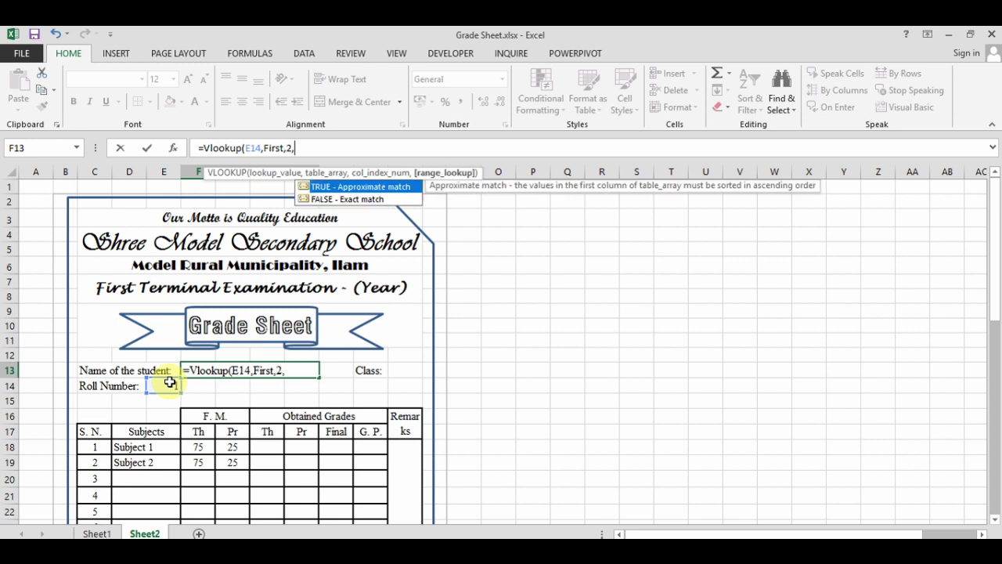
pyautogui.write(')')
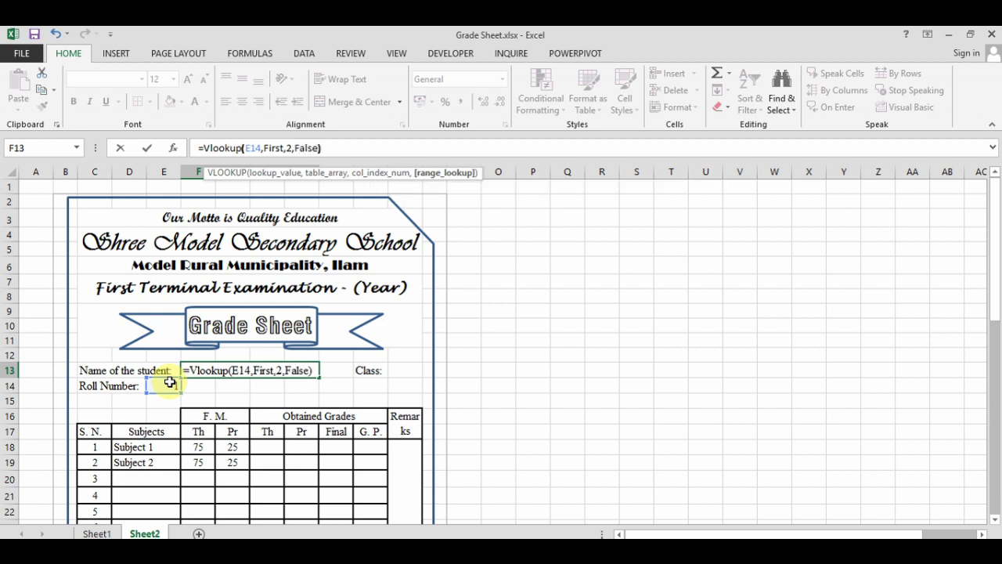
pyautogui.press('Return')
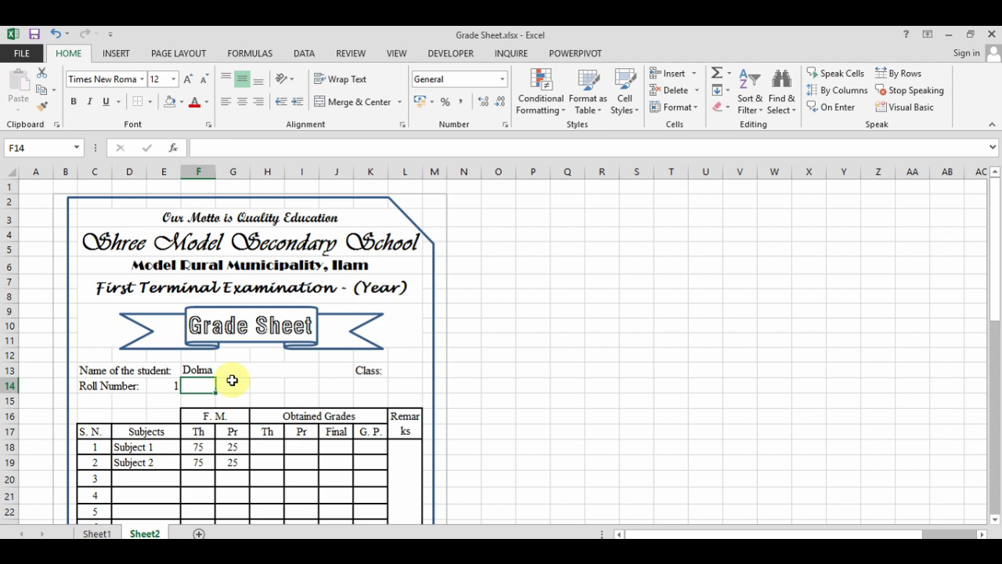
# Change the roll number in E14 to 2 to check that the student name updates
pyautogui.click(169, 387)
pyautogui.write('2')
pyautogui.press('Return')
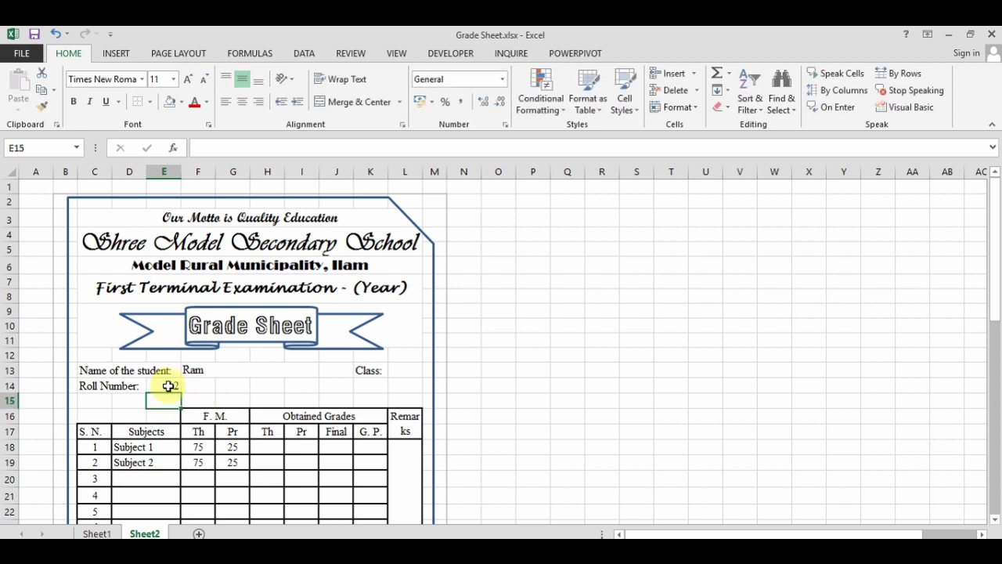
pyautogui.click(227, 369)
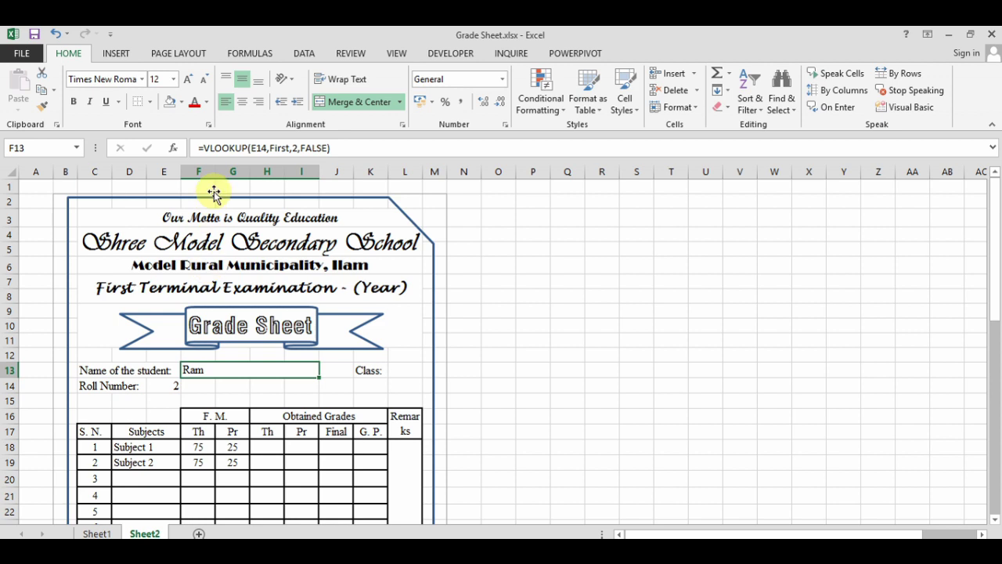
# Make E14 absolute in the name lookup formula and copy the formula text
pyautogui.click(263, 148)
pyautogui.press('F4')
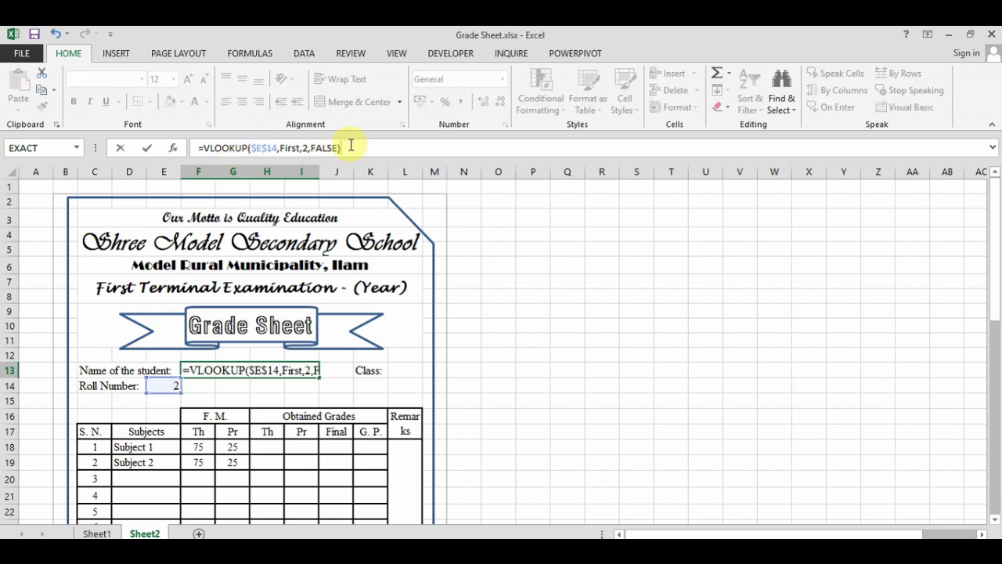
pyautogui.moveTo(351, 148); pyautogui.dragTo(197, 147)
pyautogui.rightClick(252, 148)
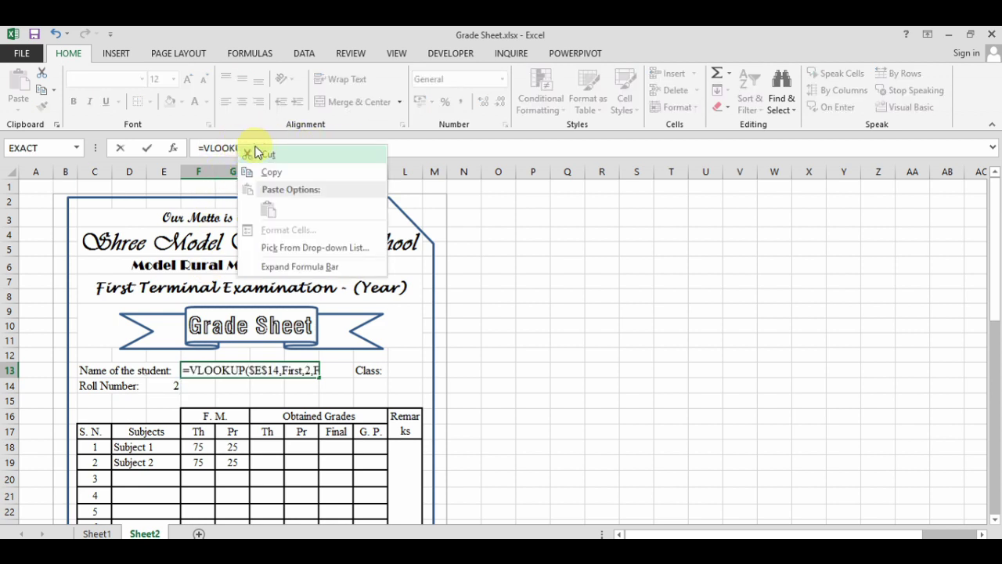
pyautogui.click(266, 168)
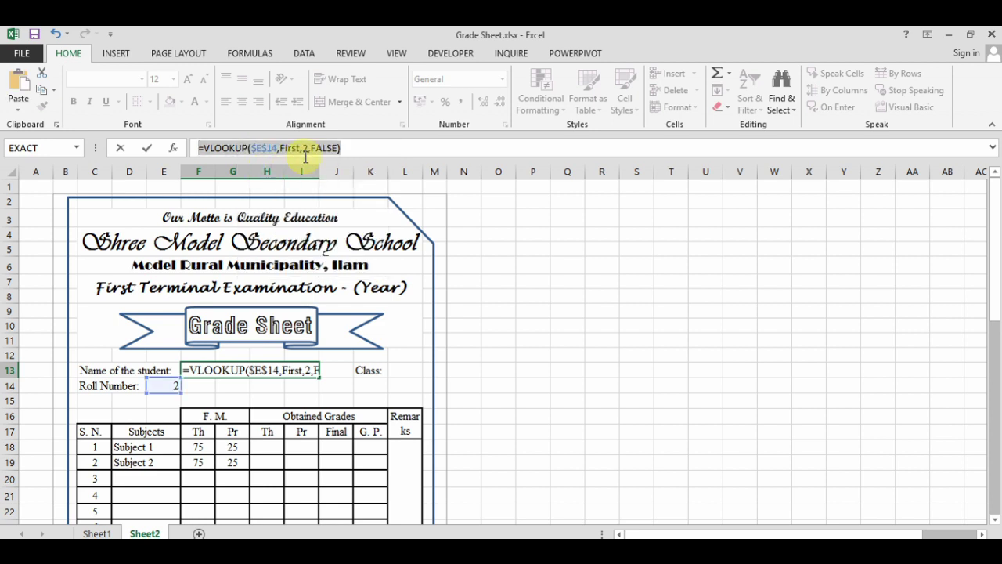
pyautogui.press('Return')
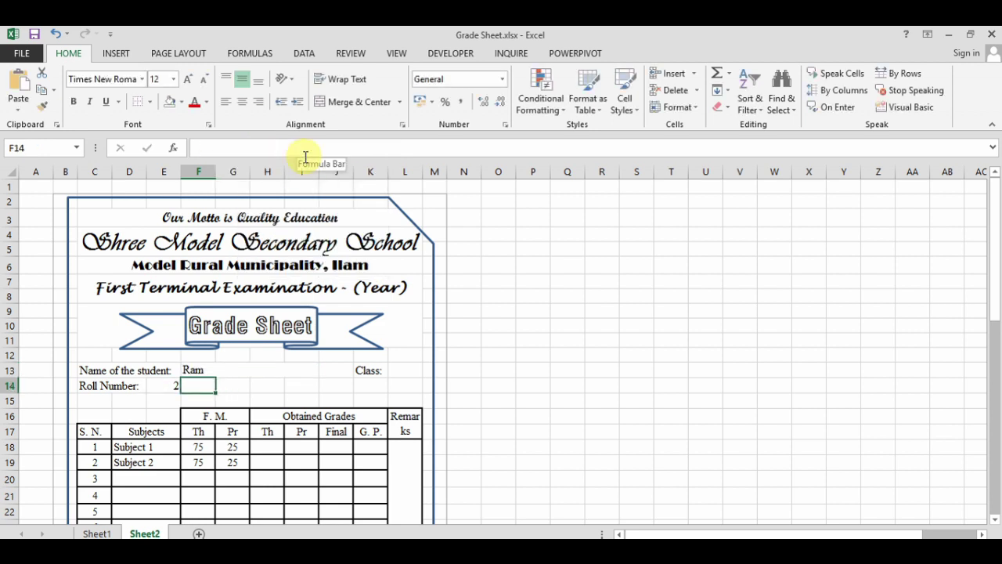
# Paste the lookup into Subject 1 theory grade cell H18 with column index 4
pyautogui.click(266, 448)
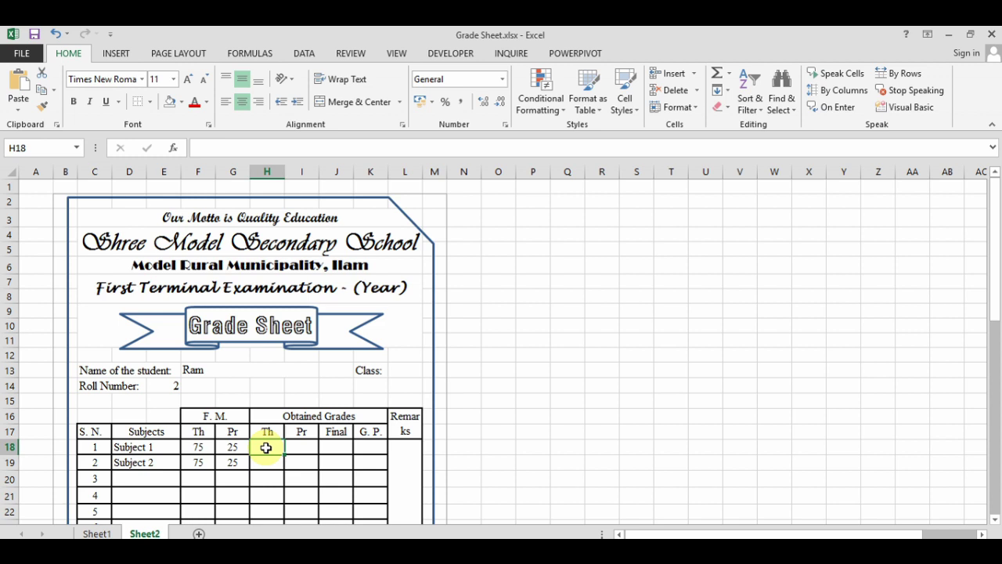
pyautogui.rightClick(213, 147)
pyautogui.click(245, 210)
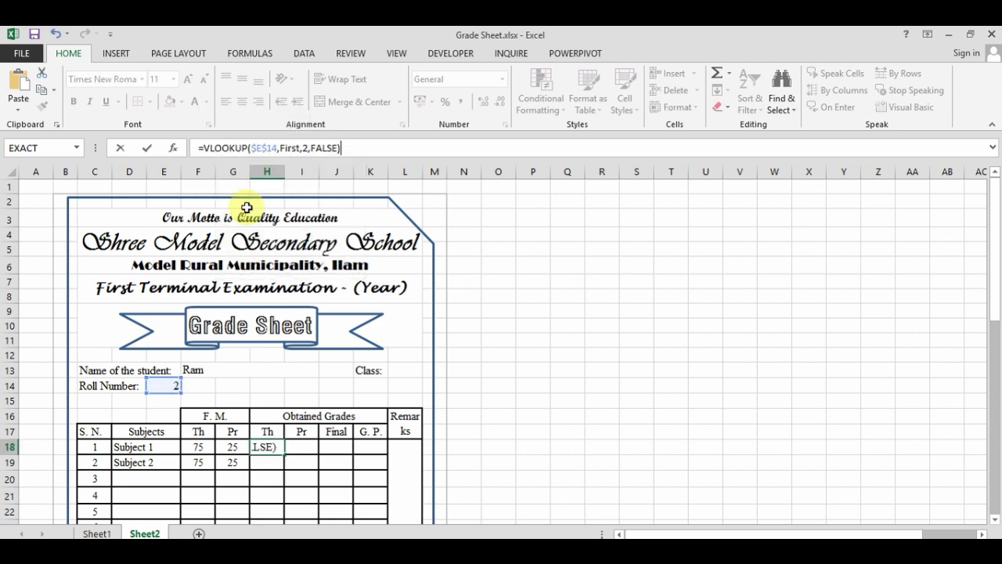
pyautogui.click(317, 148)
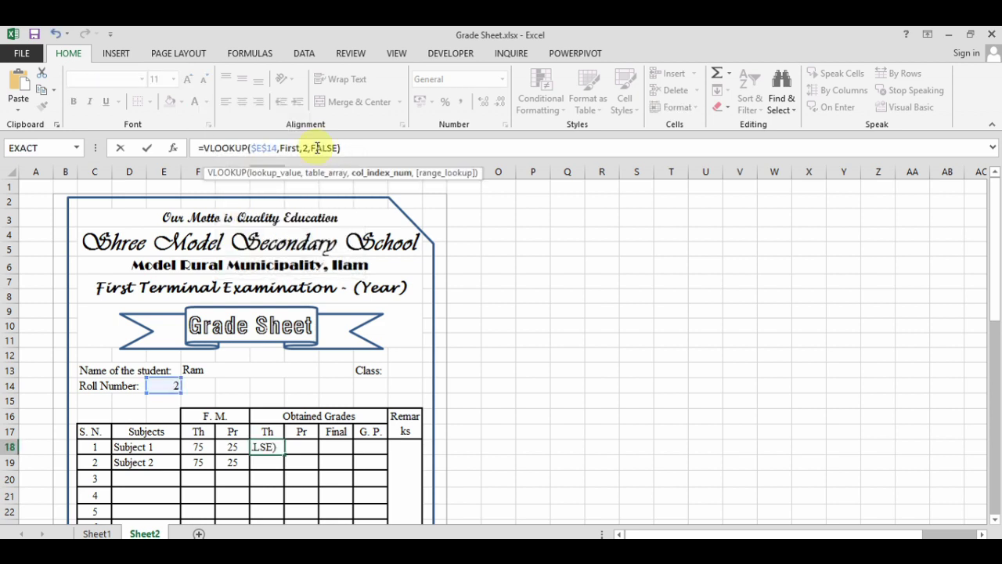
pyautogui.press('BackSpace')
pyautogui.write('4')
pyautogui.press('Return')
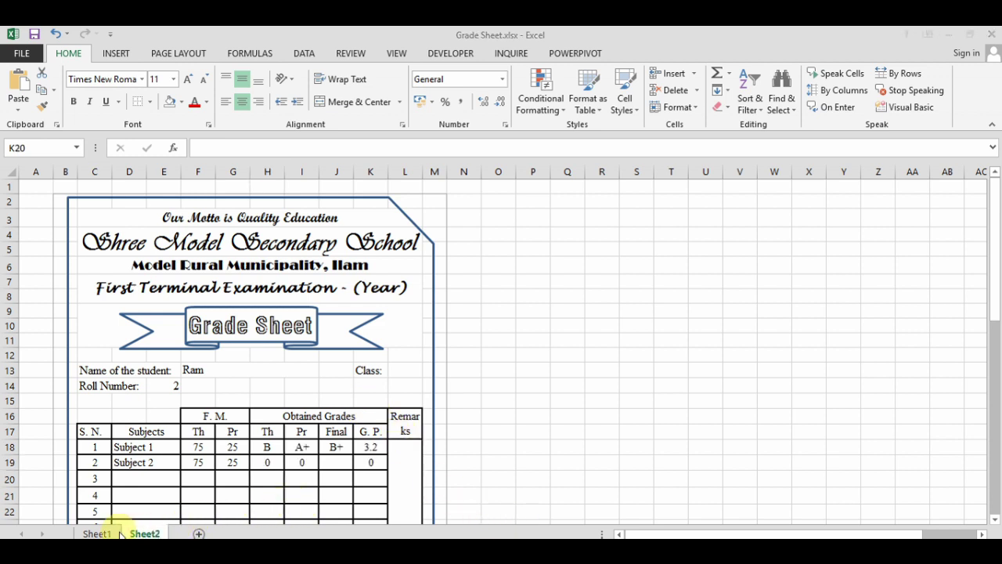
# Duplicate Sheet1 as a copy at the end of the workbook and rename it 2
pyautogui.rightClick(110, 533)
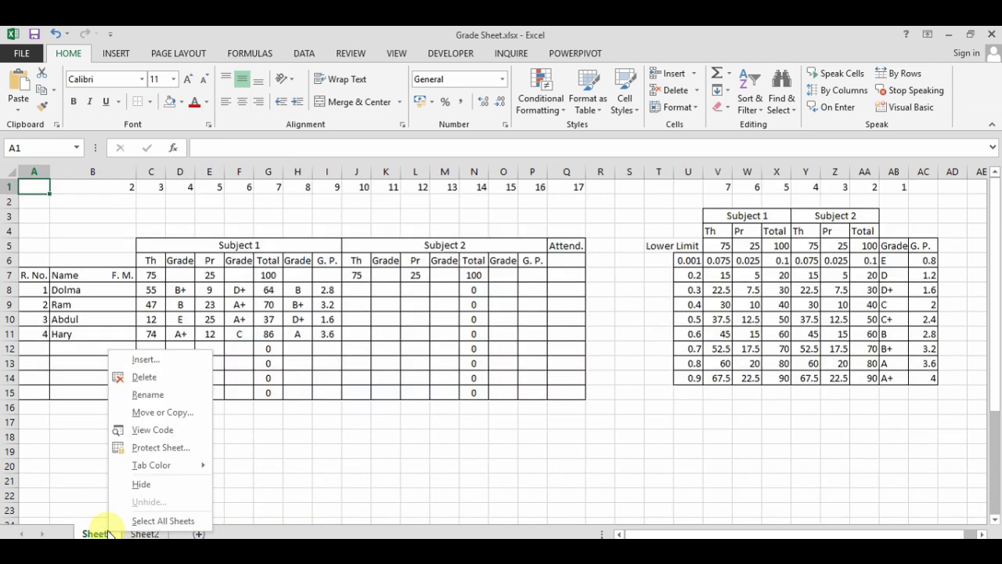
pyautogui.click(159, 416)
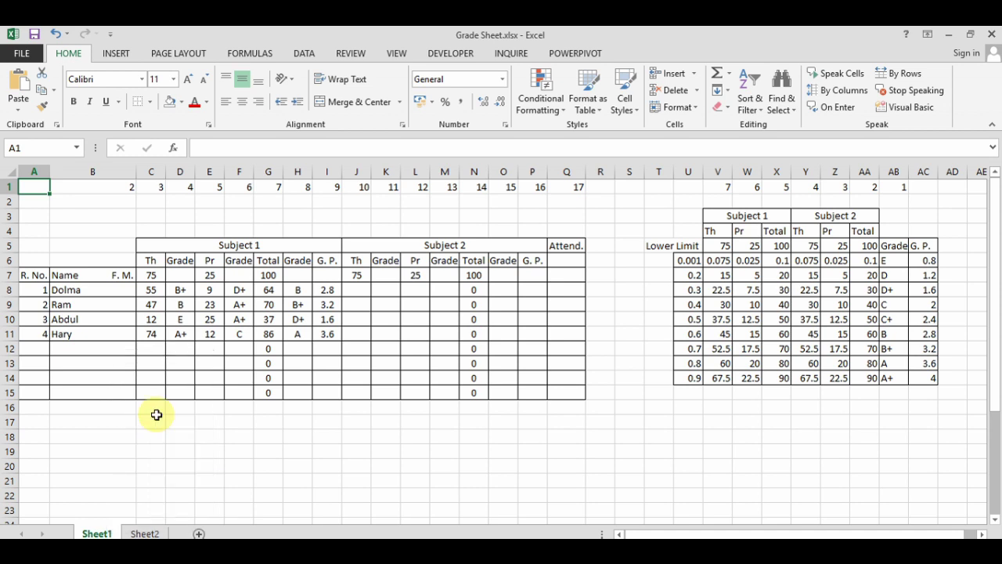
pyautogui.click(86, 414)
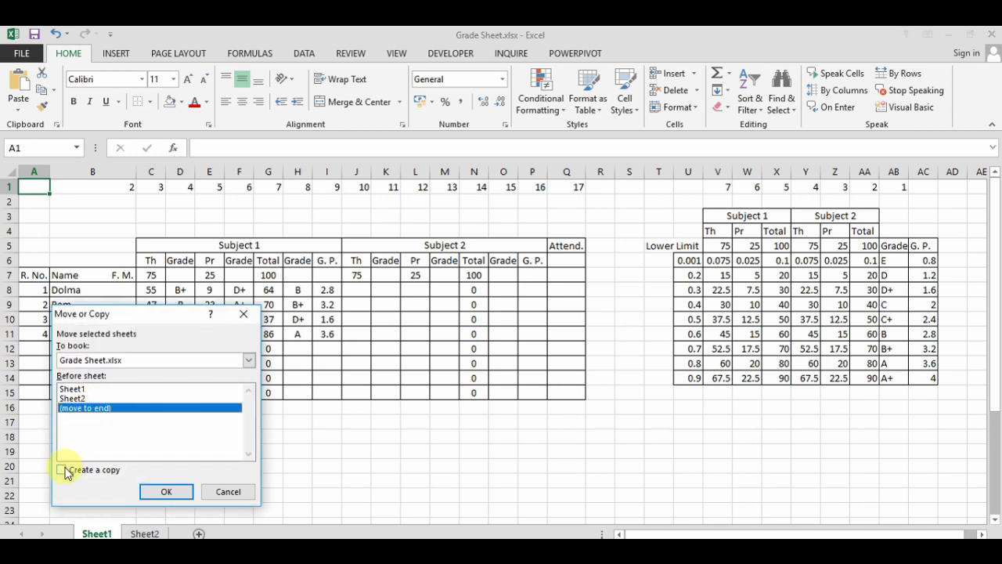
pyautogui.click(62, 470)
pyautogui.click(167, 494)
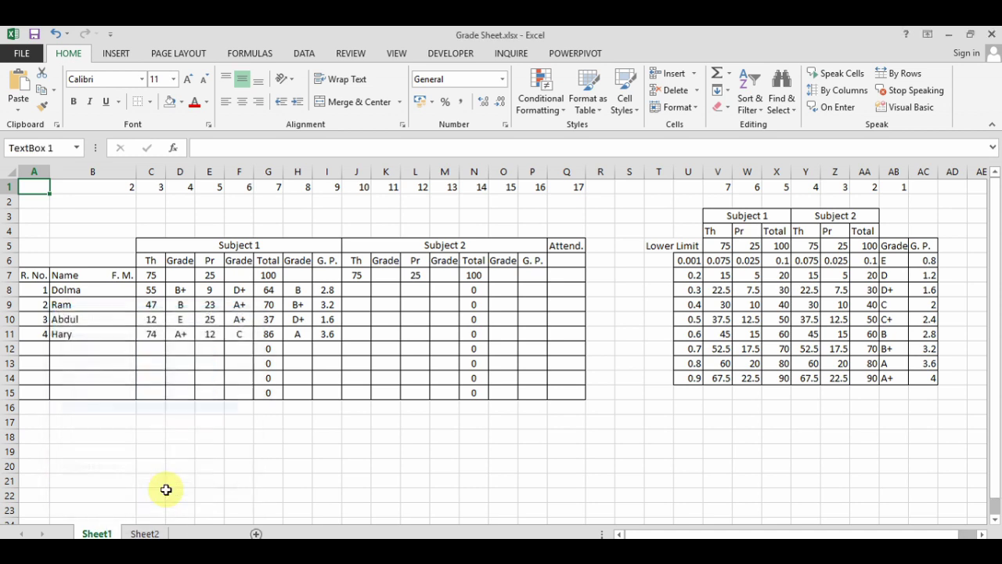
pyautogui.doubleClick(212, 533)
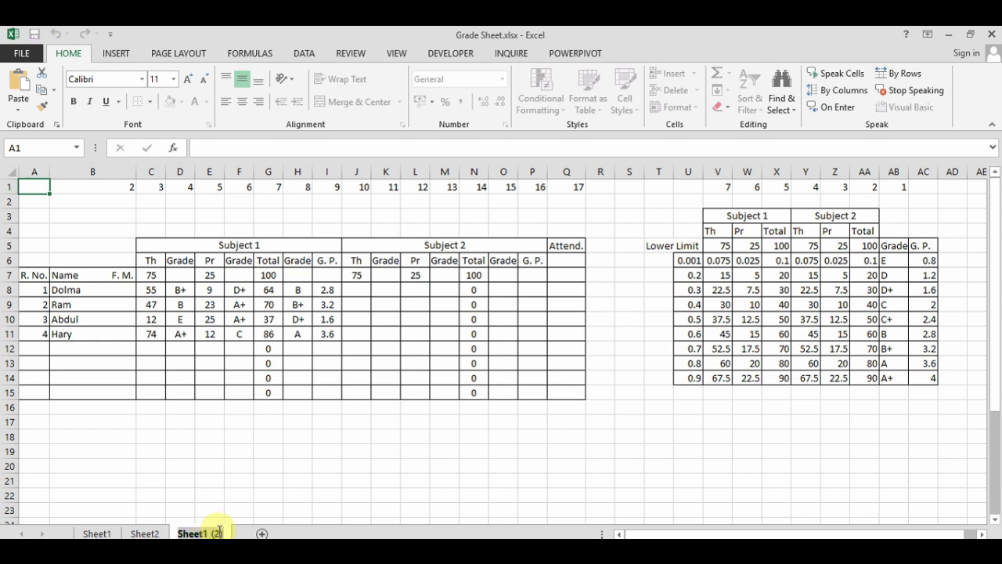
pyautogui.write('2')
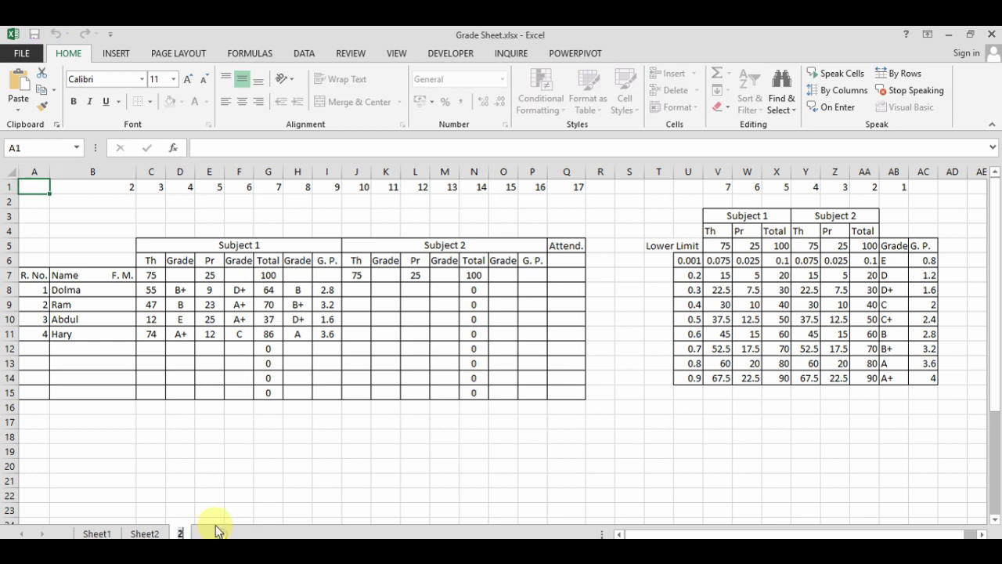
pyautogui.click(209, 497)
# Delete the First range name in the Name Manager
pyautogui.click(252, 53)
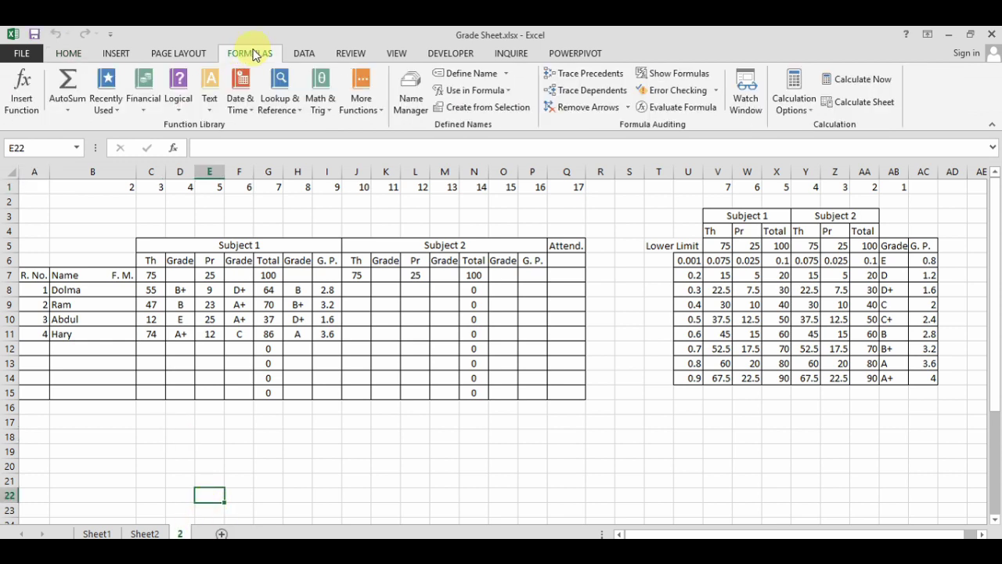
pyautogui.click(412, 94)
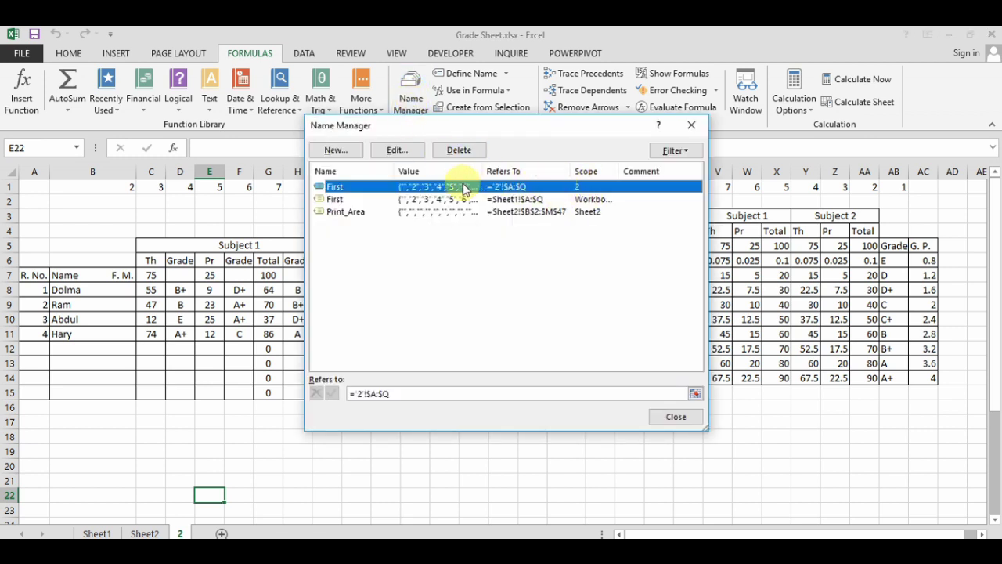
pyautogui.click(454, 151)
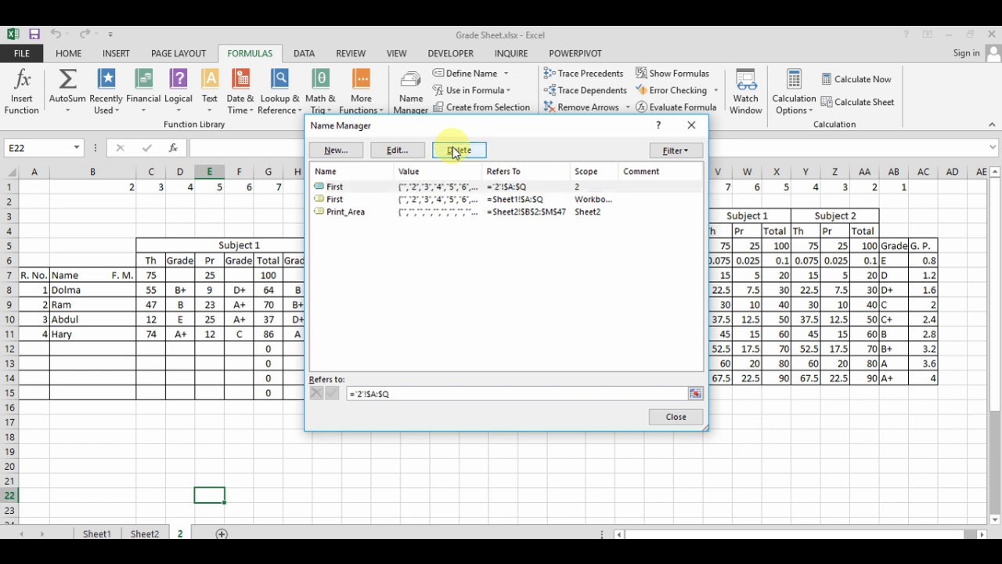
pyautogui.click(472, 339)
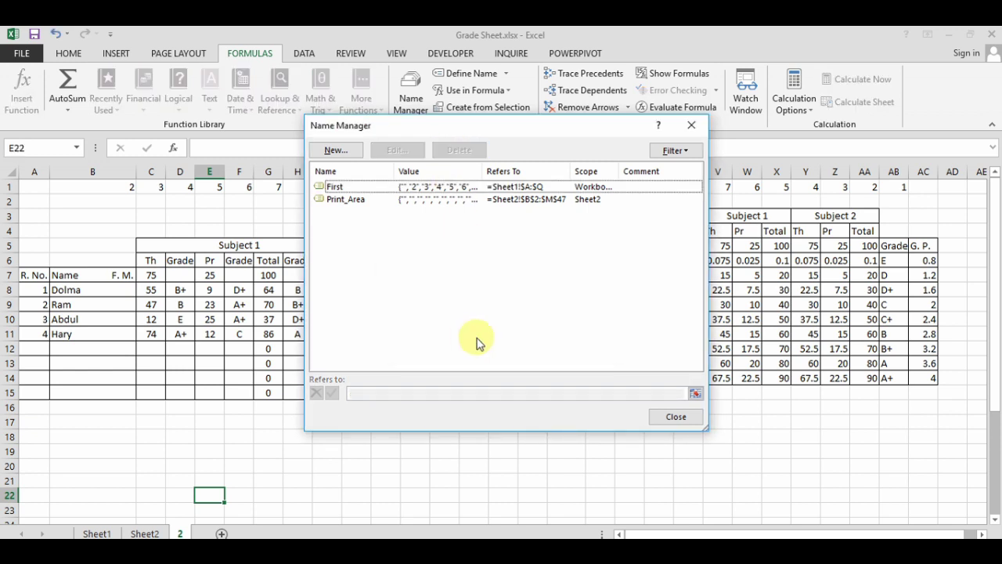
pyautogui.click(671, 416)
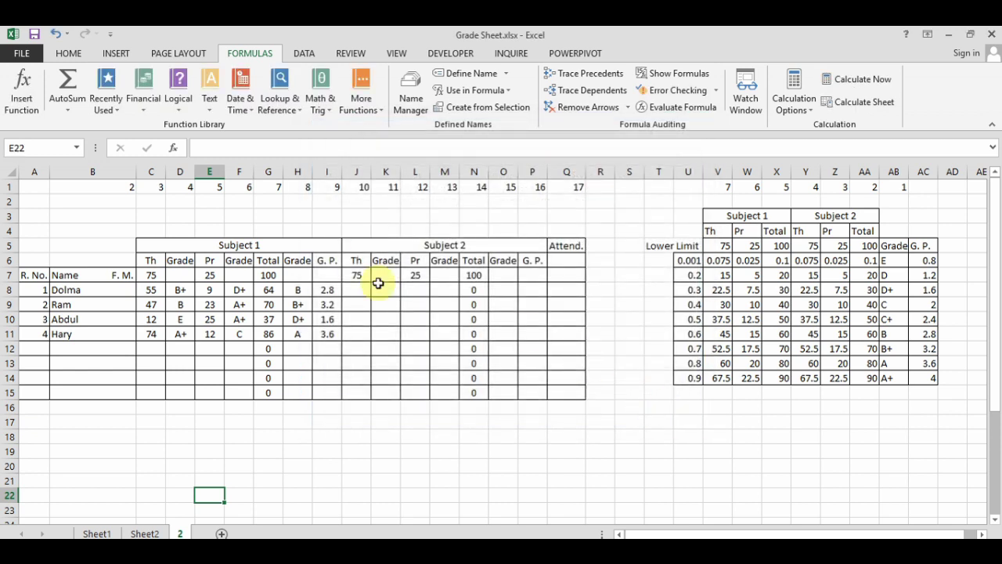
# Name columns A through Q of sheet 2 as Second, then return to the Sheet2 report card
pyautogui.click(35, 174)
pyautogui.moveTo(36, 174); pyautogui.dragTo(559, 172)
pyautogui.click(45, 151)
pyautogui.write('Second')
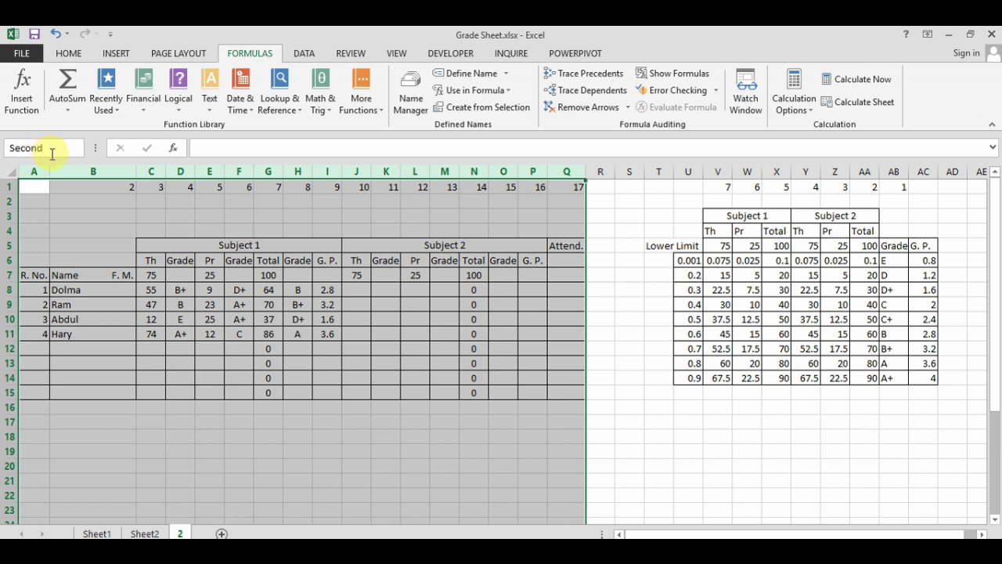
pyautogui.press('Return')
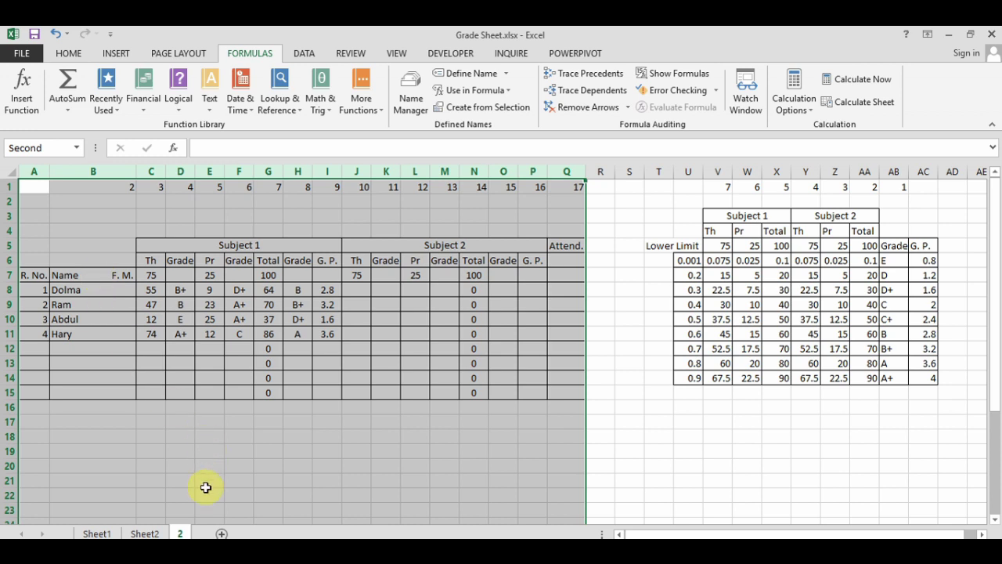
pyautogui.click(154, 534)
# Copy the Sheet2 report card to a new sheet at the end of the workbook
pyautogui.rightClick(155, 534)
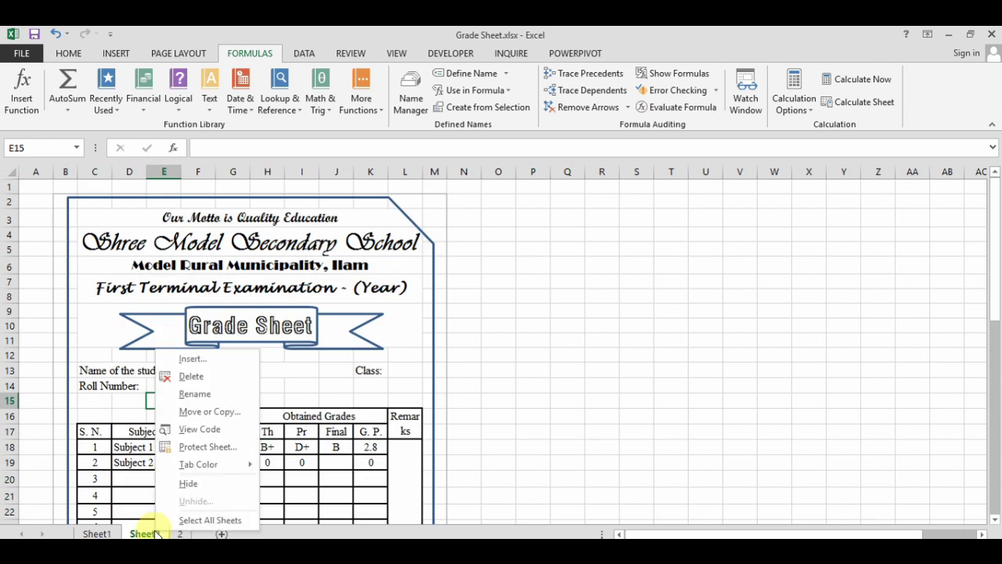
pyautogui.rightClick(147, 534)
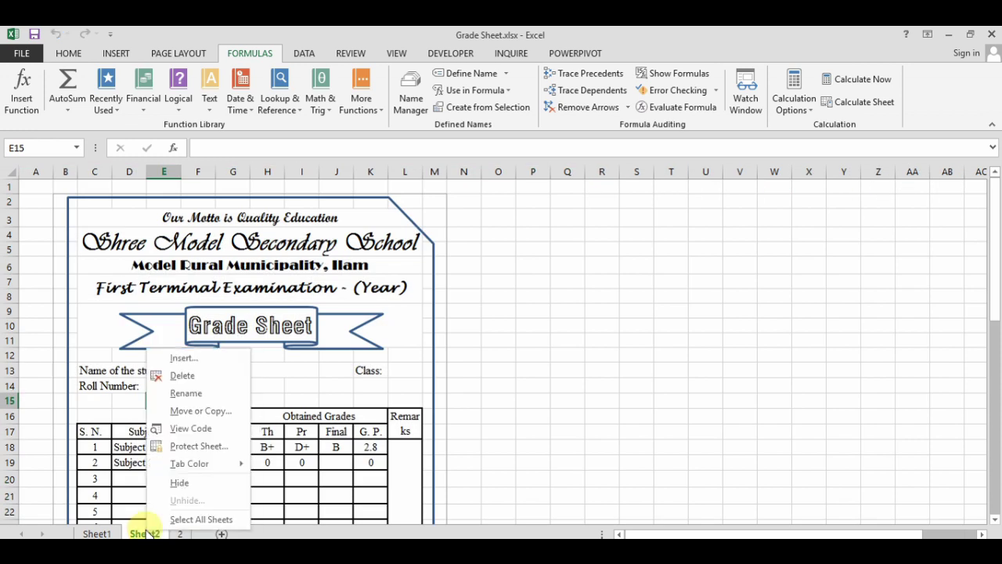
pyautogui.click(192, 411)
pyautogui.click(131, 415)
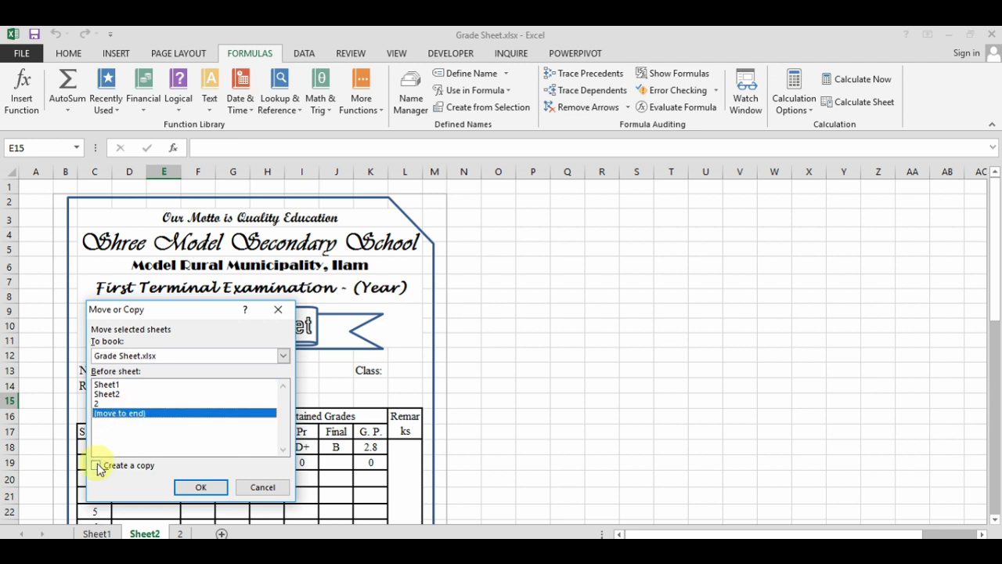
pyautogui.click(96, 466)
pyautogui.click(188, 489)
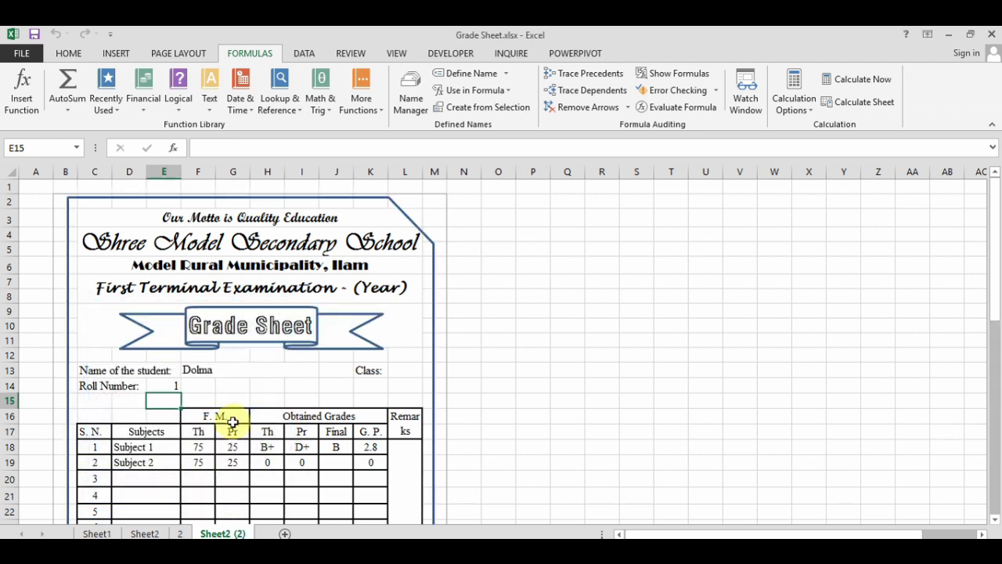
# Change title cell C7 to read Second Terminal Examination
pyautogui.click(173, 298)
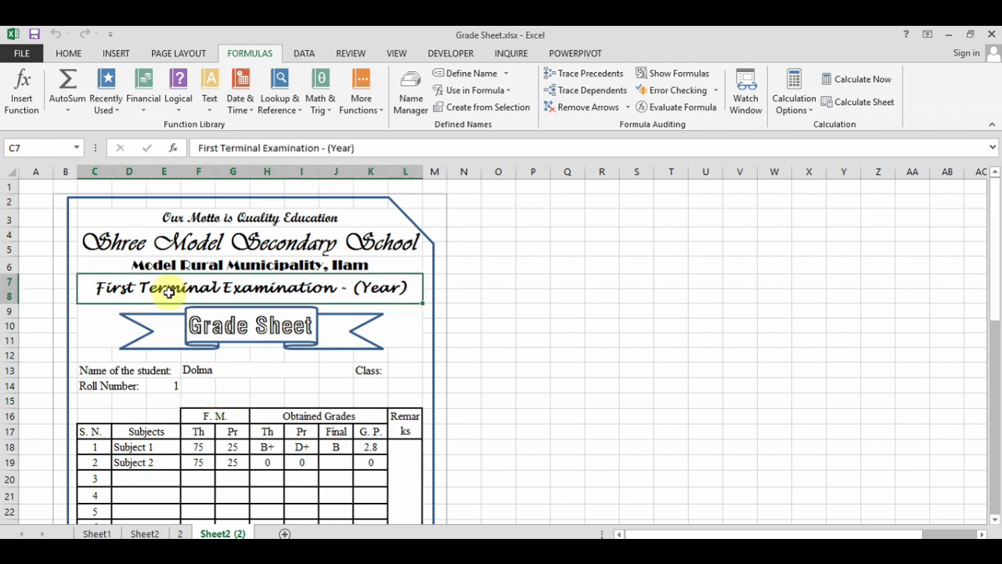
pyautogui.doubleClick(205, 148)
pyautogui.write('Second')
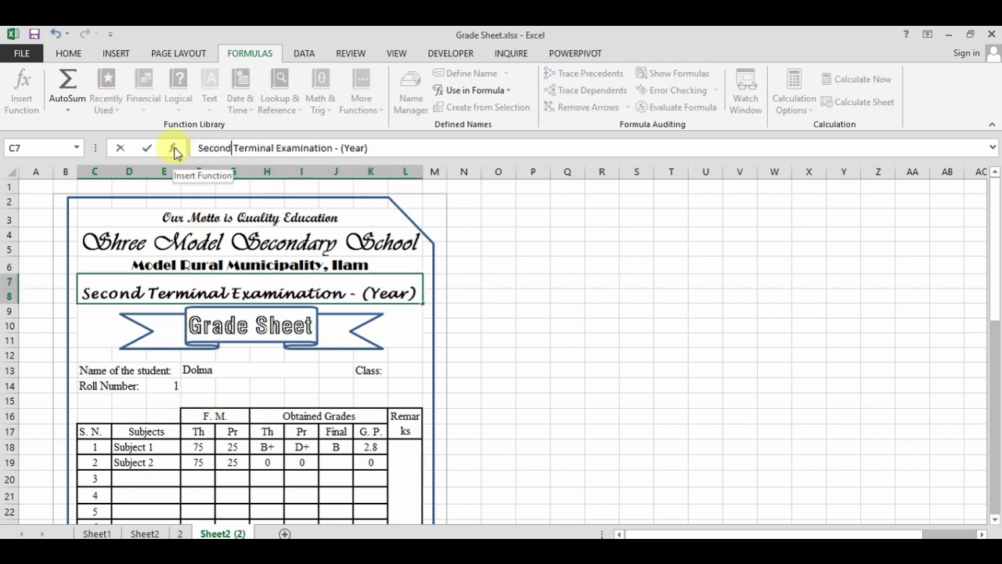
pyautogui.press('Return')
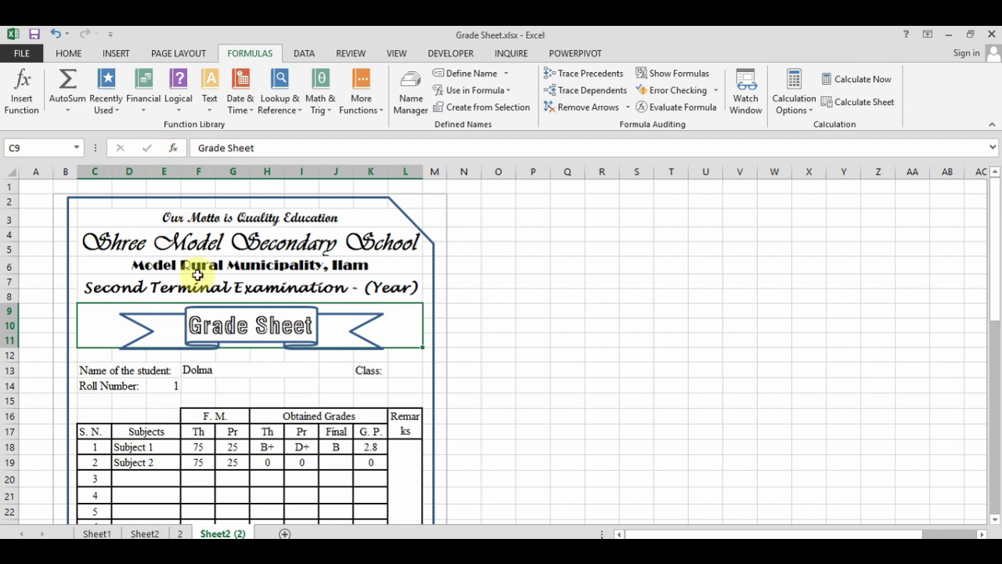
# Switch the F13 student-name VLOOKUP from the First range to Second
pyautogui.click(200, 370)
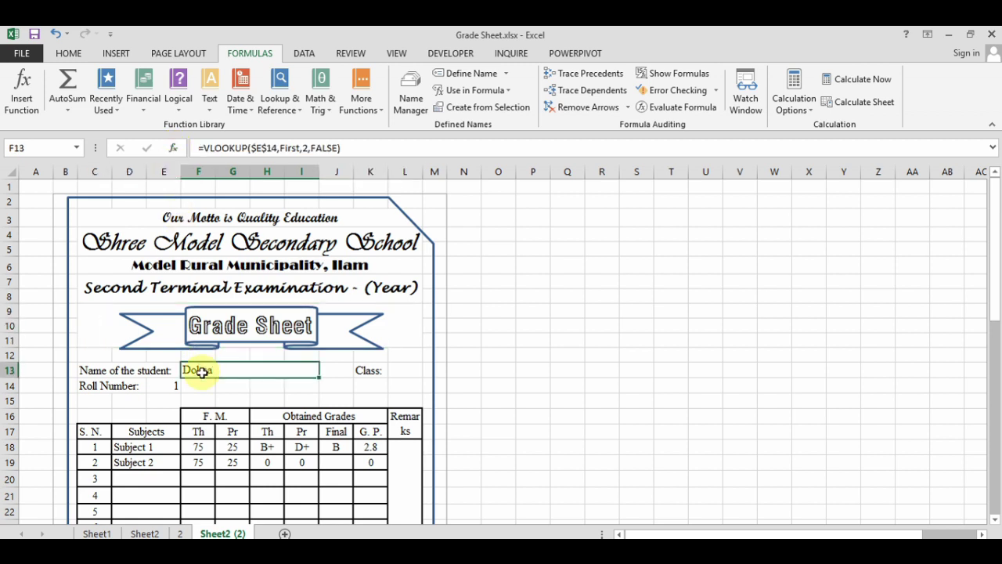
pyautogui.click(286, 148)
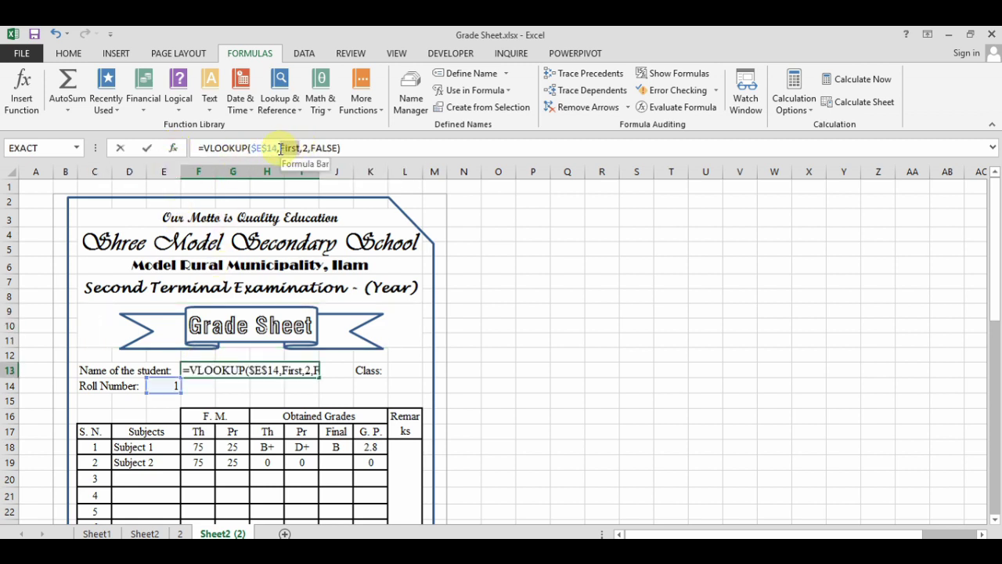
pyautogui.write('Second')
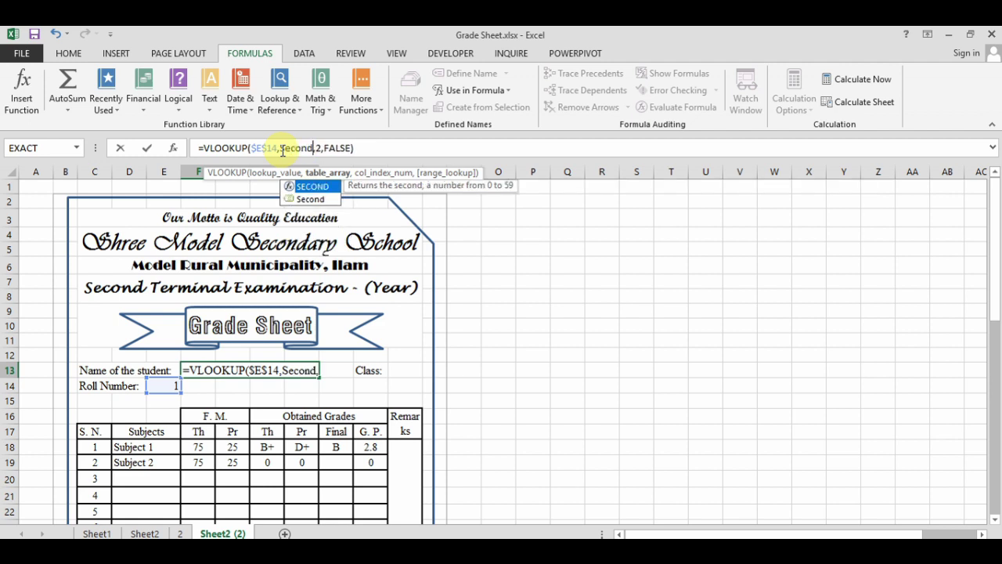
pyautogui.press('Return')
pyautogui.click(197, 445)
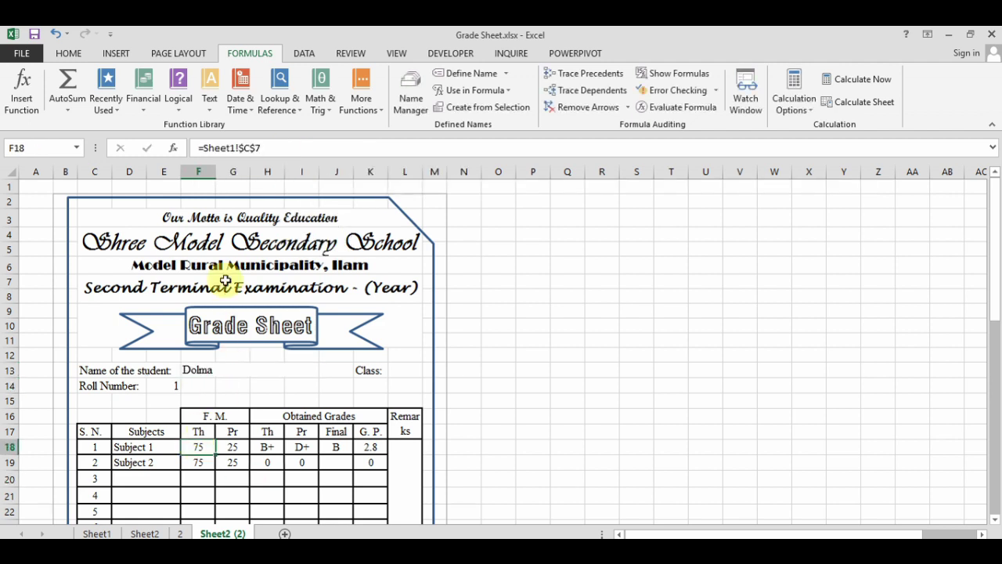
# Repoint full-mark cells F18 and F19 from Sheet1 to sheet 2 (=2!$C$7, =2!$J$7)
pyautogui.click(232, 148)
pyautogui.doubleClick(210, 148)
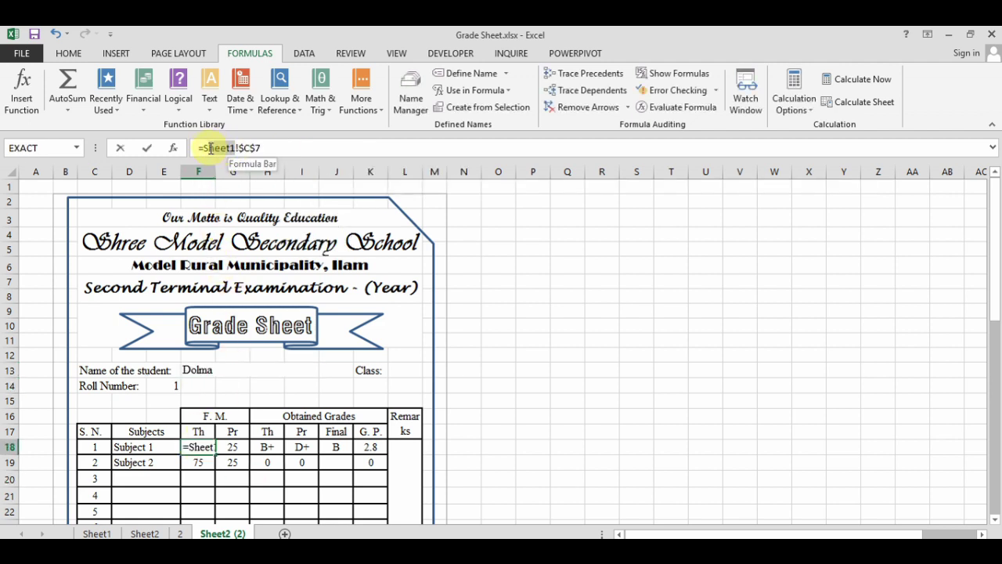
pyautogui.press('BackSpace')
pyautogui.write('2')
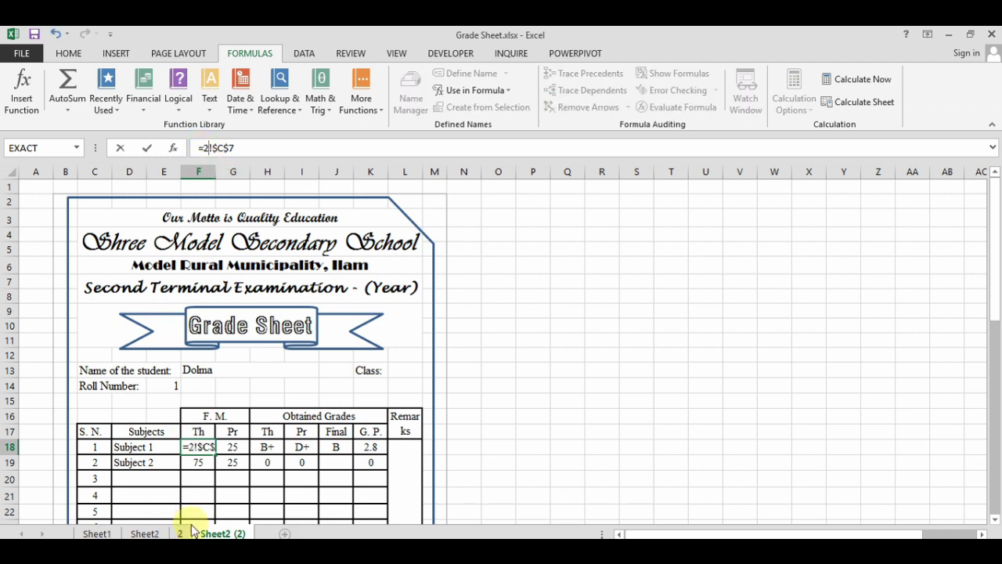
pyautogui.press('Return')
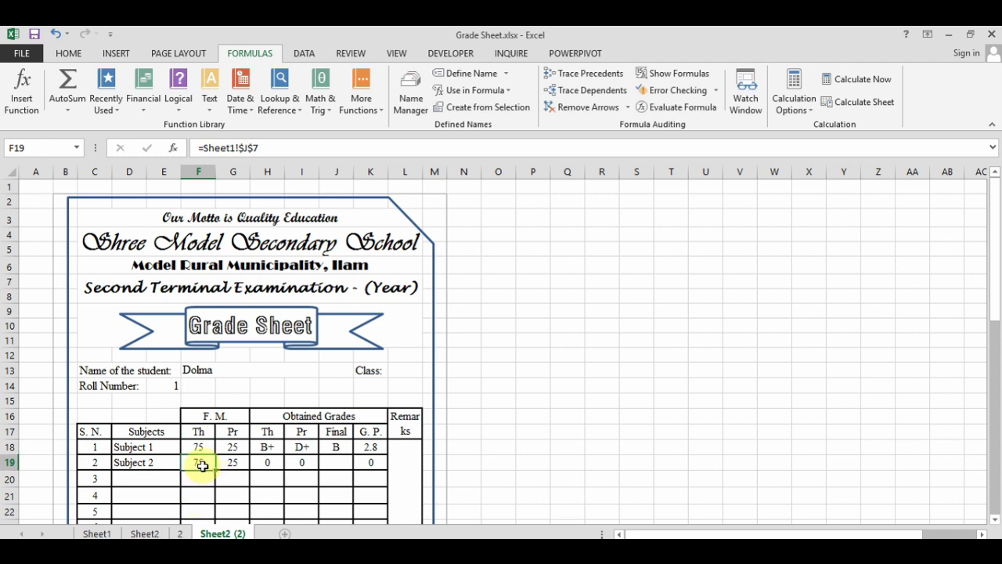
pyautogui.moveTo(234, 148); pyautogui.dragTo(201, 148)
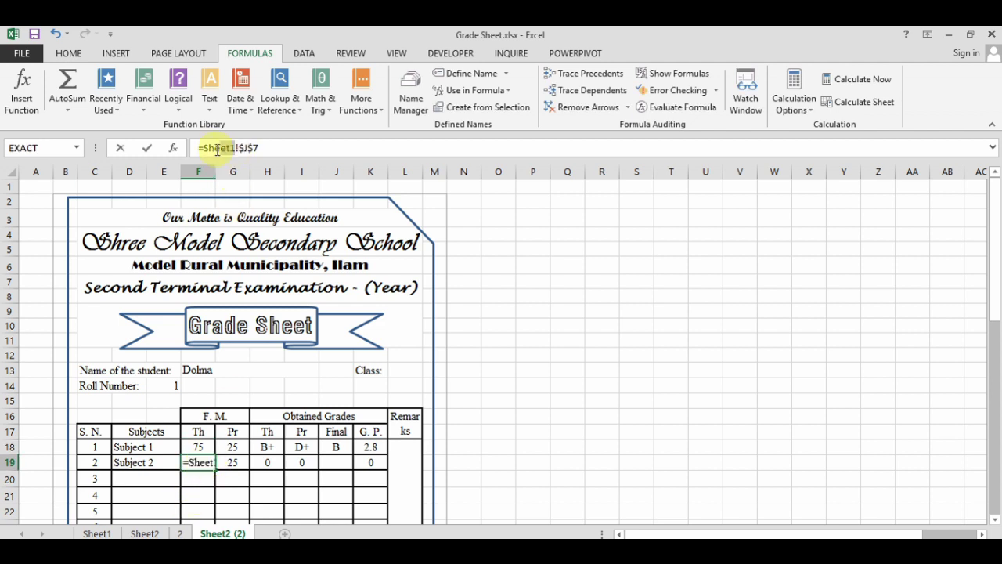
pyautogui.write('2')
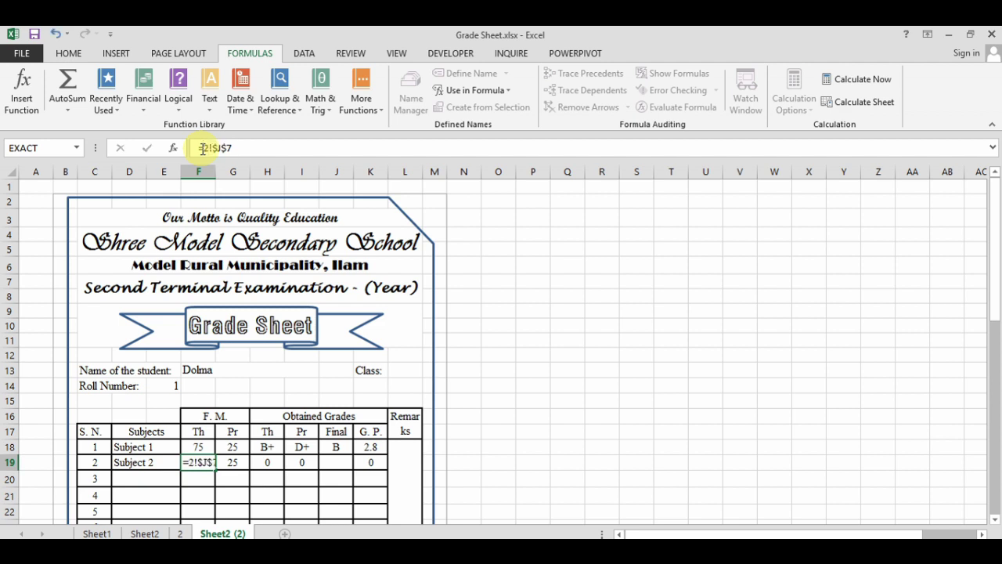
pyautogui.press('Return')
# Replace Sheet1 with 2 in the Subject 2 name cell D19's formula
pyautogui.click(153, 463)
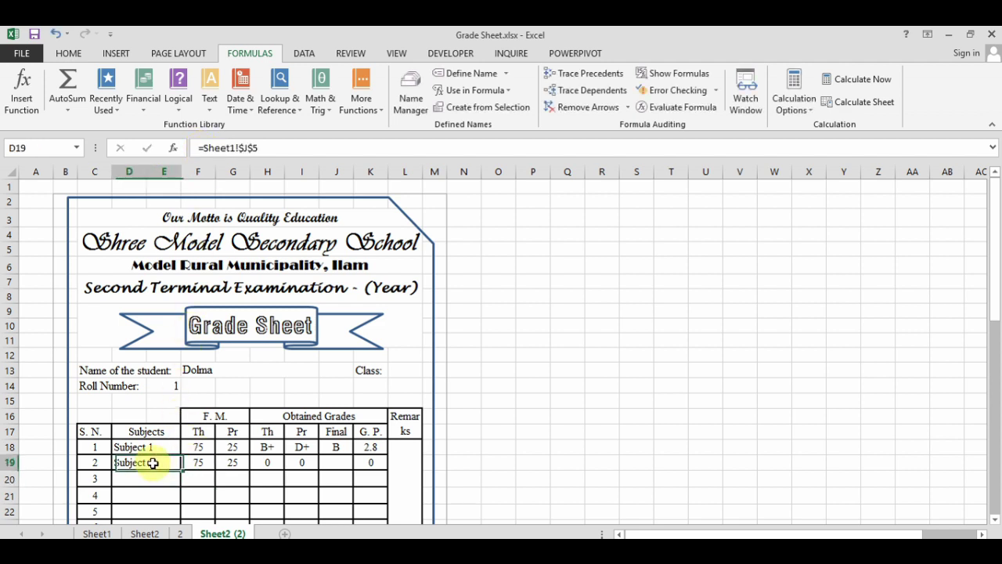
pyautogui.moveTo(235, 148); pyautogui.dragTo(205, 149)
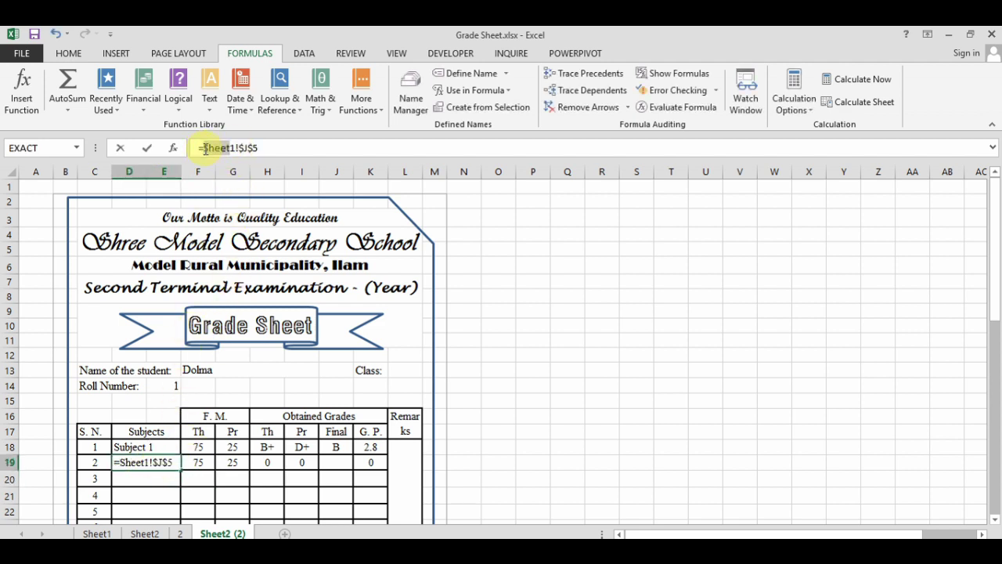
pyautogui.write('21')
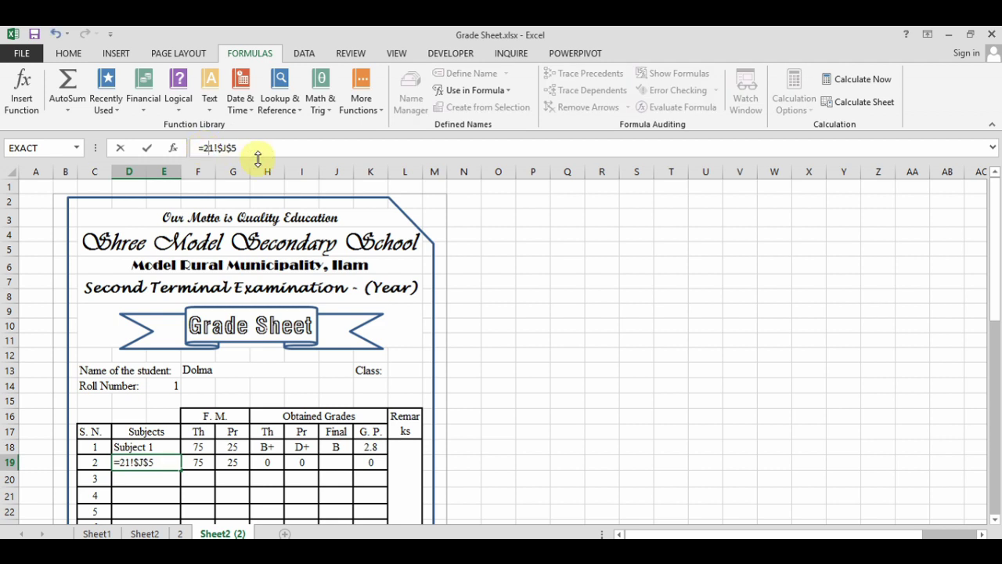
pyautogui.press('BackSpace')
# Commit D19's =2!$J$5 formula so it reads from sheet 2
pyautogui.press('Return')
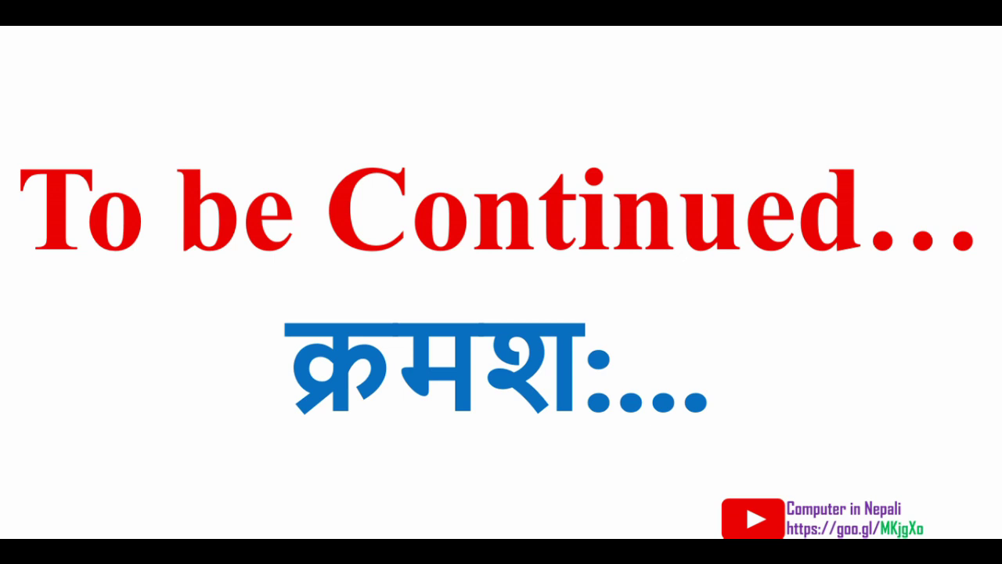